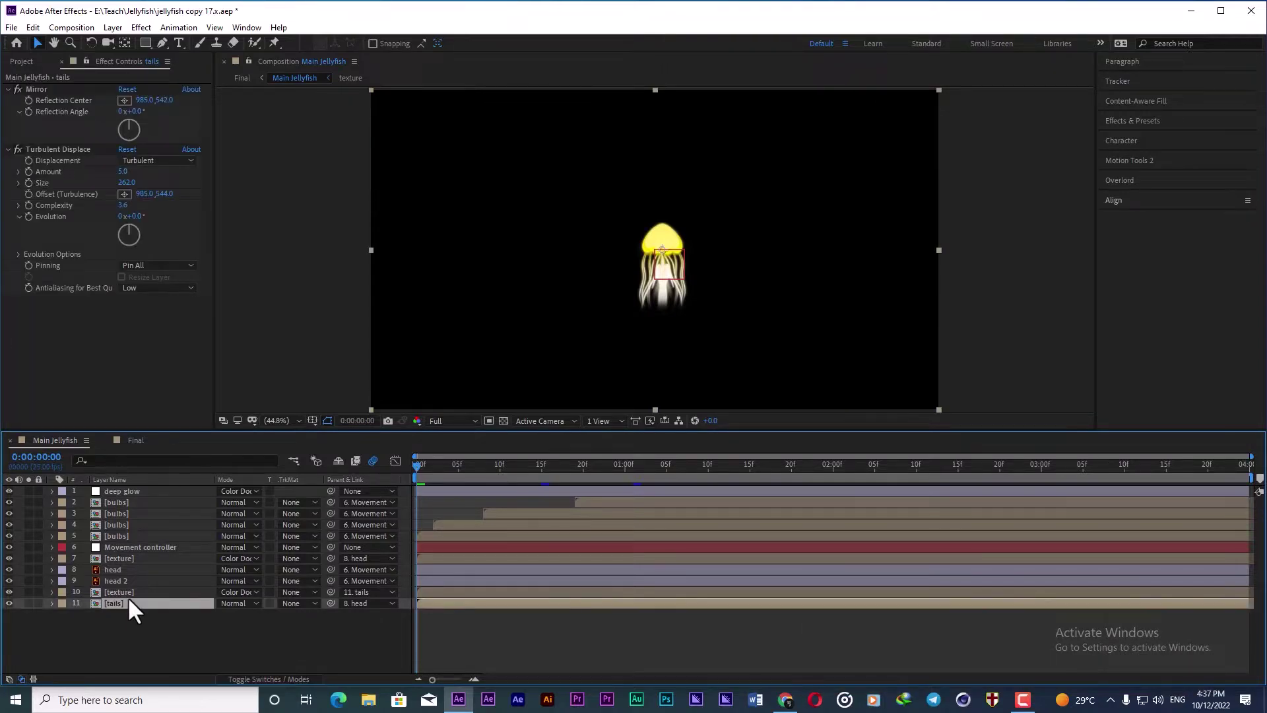
Step: Select the head layer and set the composition's preview resolution to Third
click(129, 633)
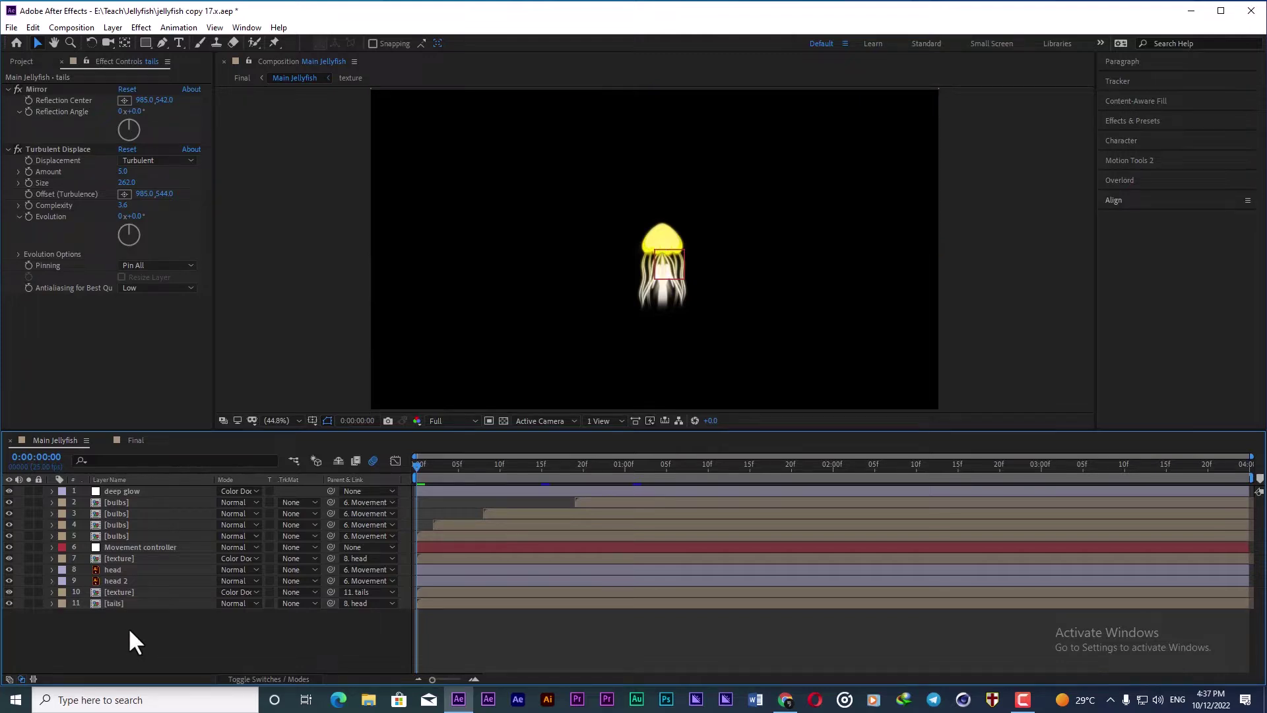
click(113, 569)
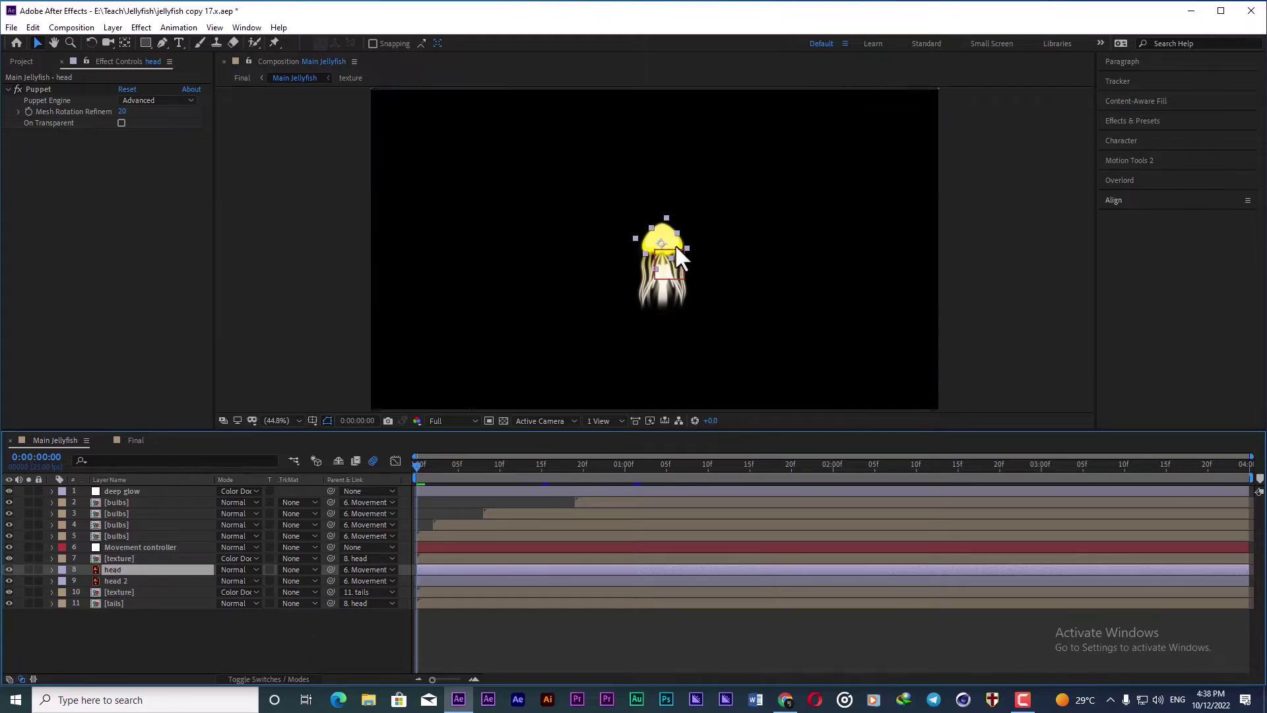
scroll(670, 240, up, 2)
scroll(669, 240, down, 1)
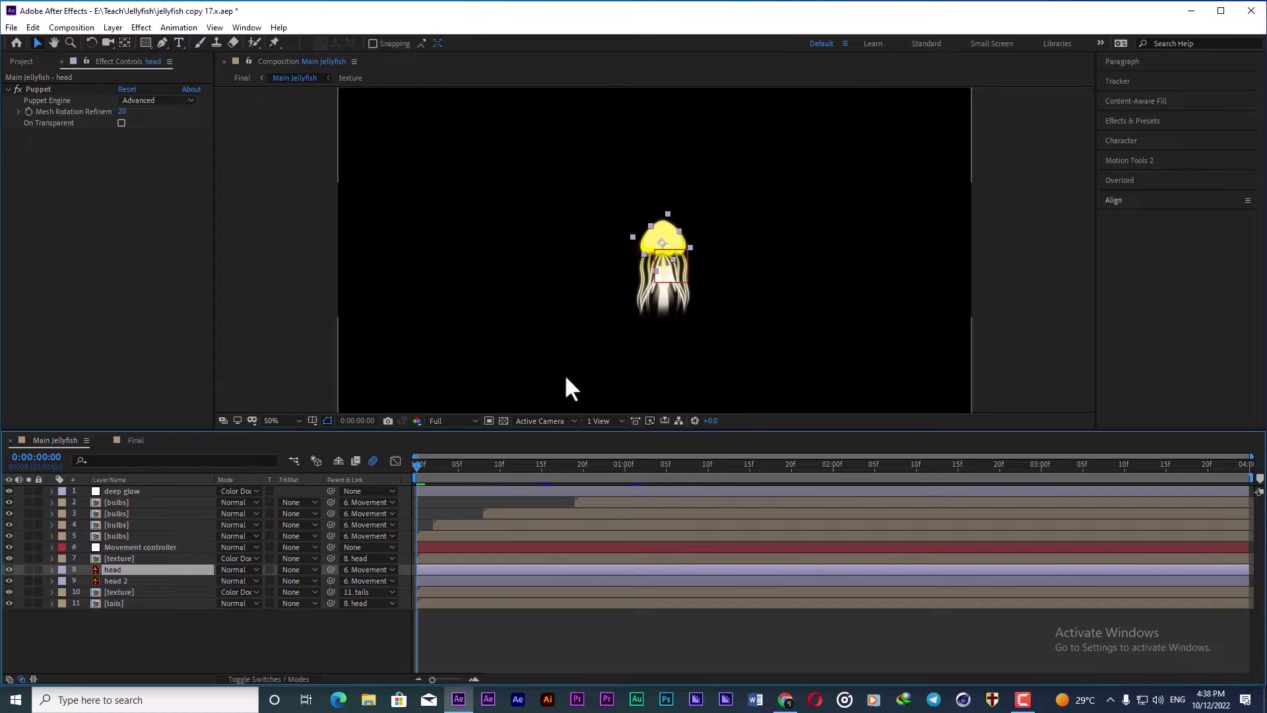
click(441, 421)
click(449, 481)
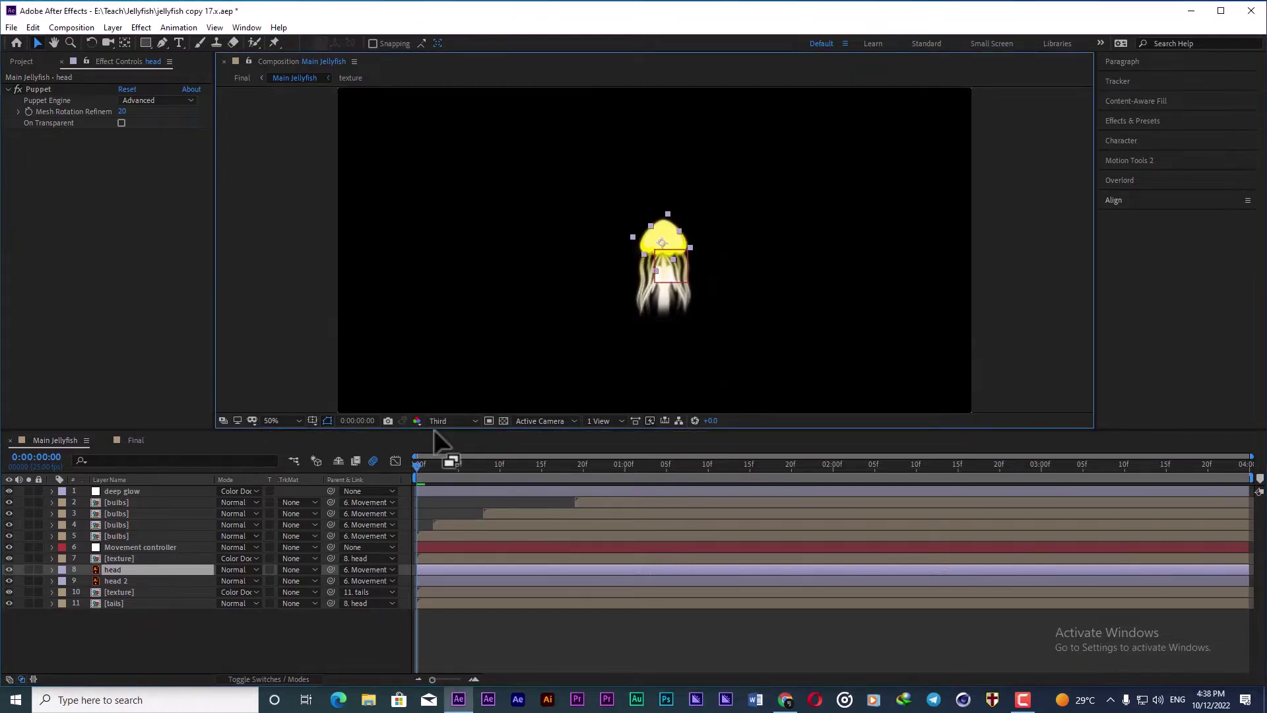
Step: Scrub the jellyfish animation to frame 14 and display the Puppet effect's pins on the head layer
drag(417, 464, 532, 464)
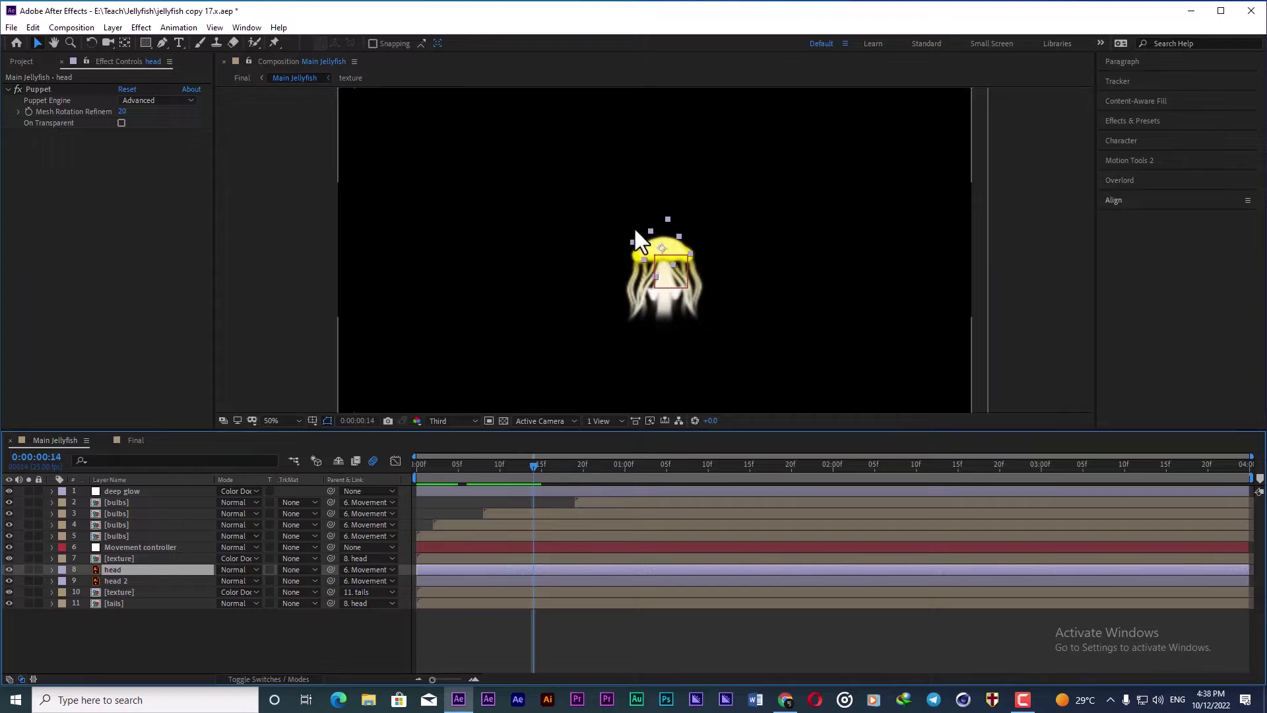
click(38, 89)
scroll(661, 254, up, 4)
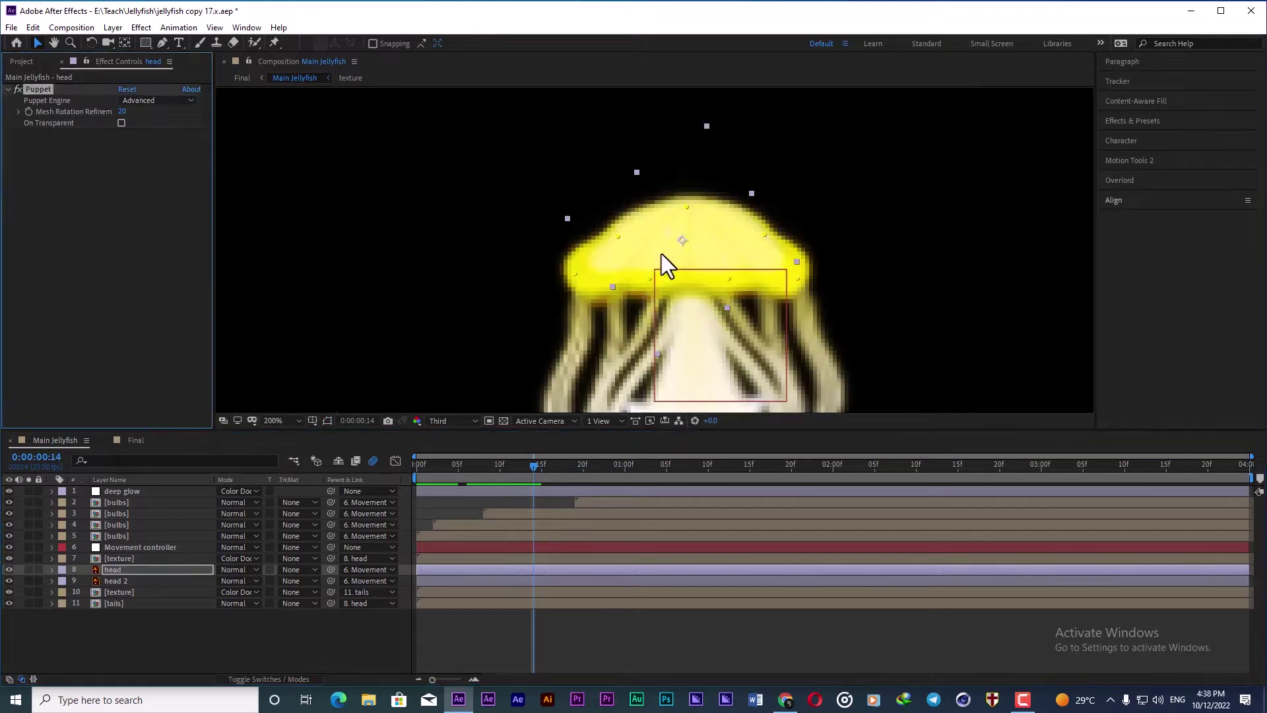
click(423, 566)
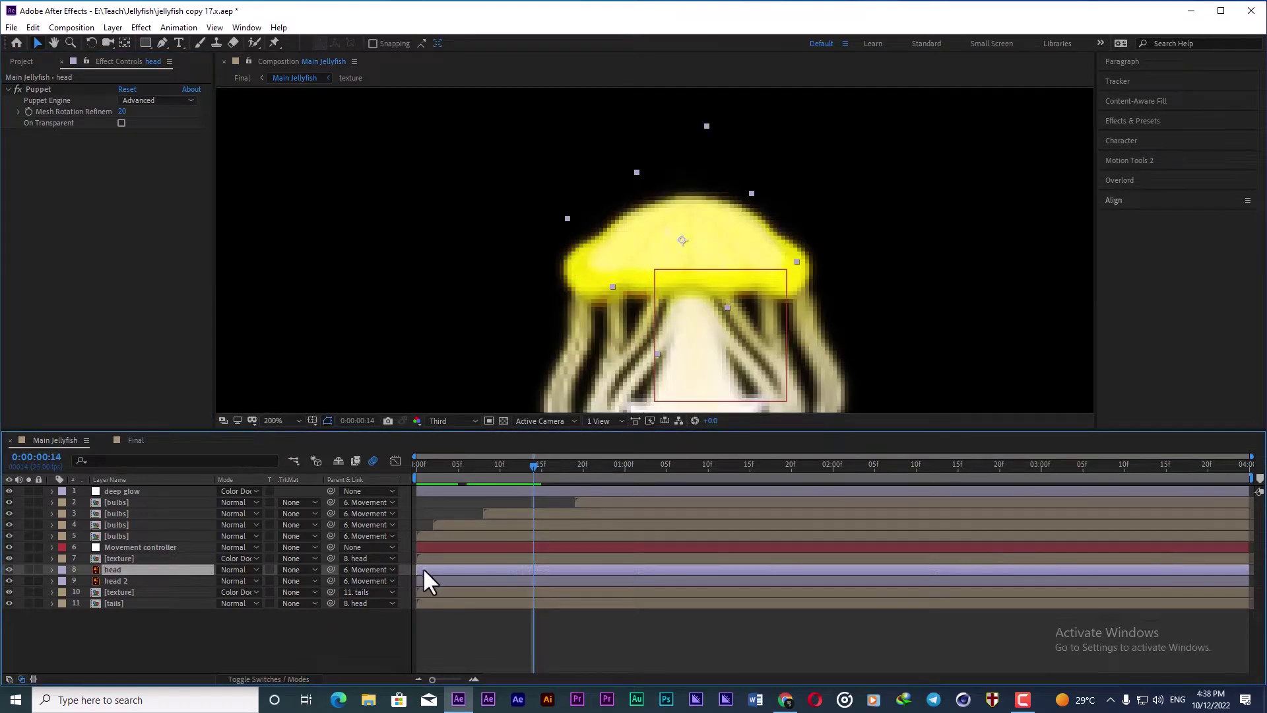
Step: Reveal the head layer's Puppet pin position keyframes, preview the animation, and collapse the layer
key(u)
scroll(462, 548, down, 3)
drag(419, 465, 515, 485)
key(space)
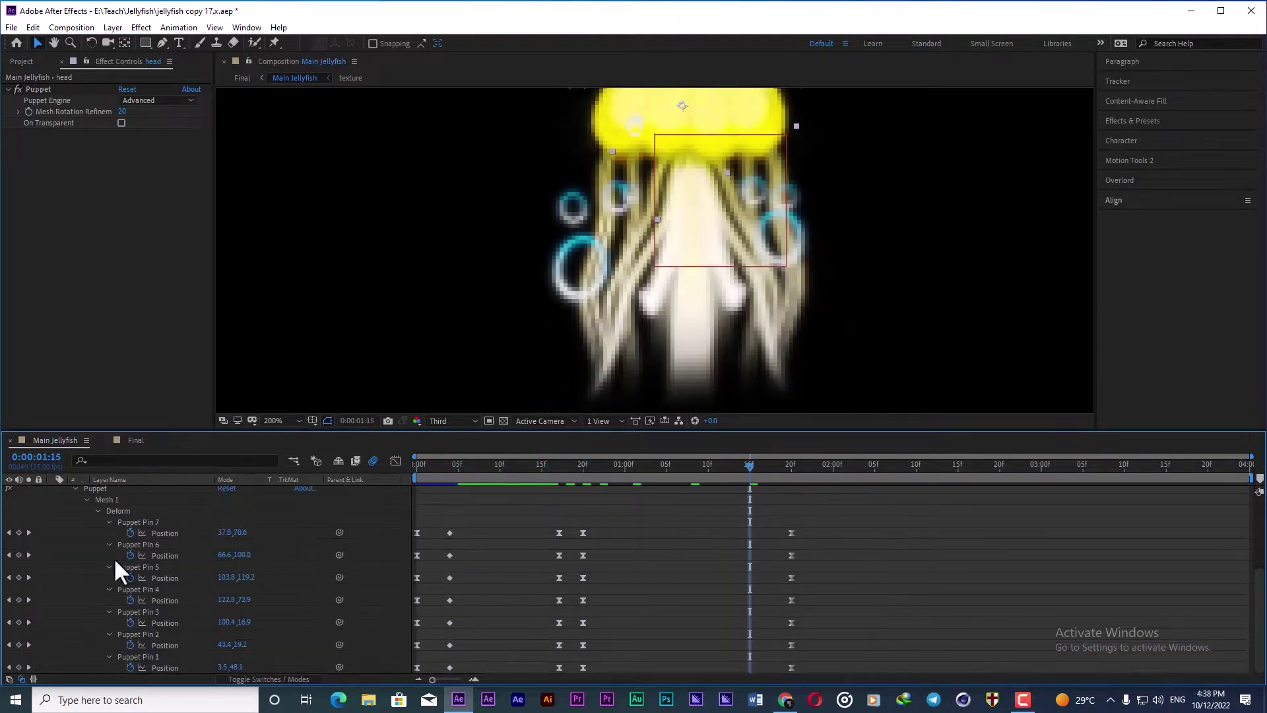
click(111, 557)
click(52, 569)
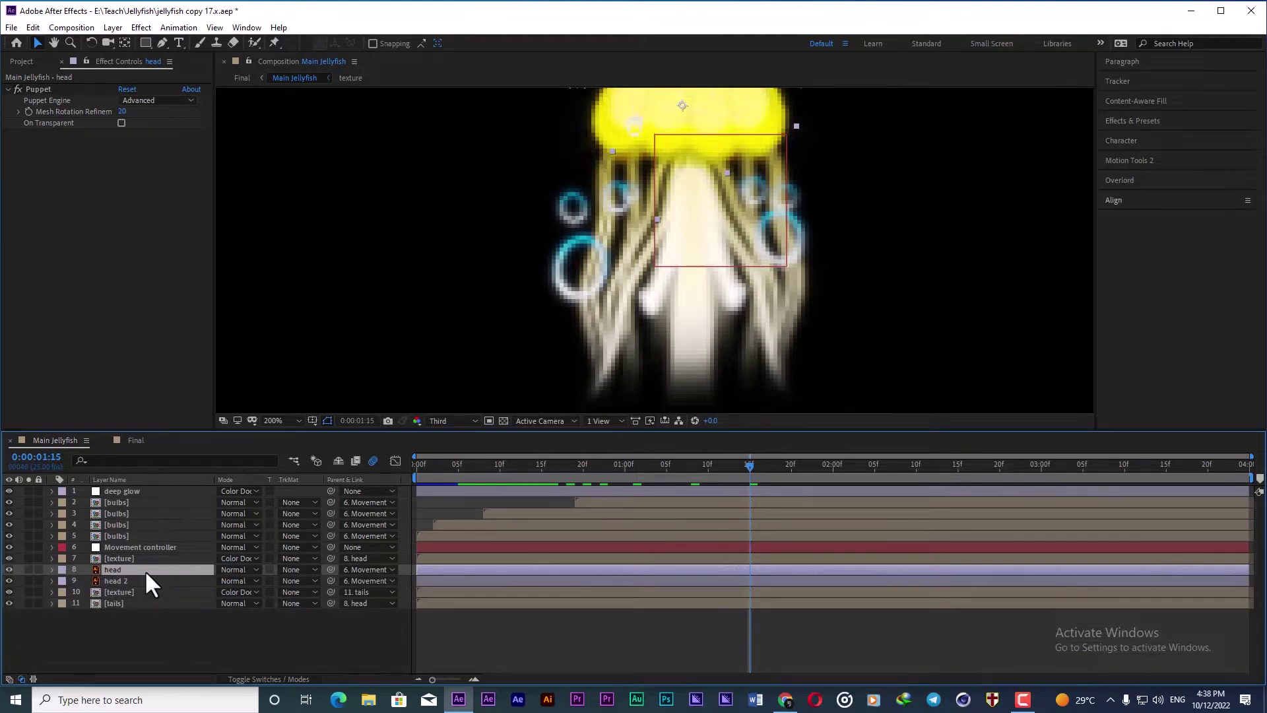
Step: Select the tails layer in Main Jellyfish and open its precomposition
click(176, 628)
click(118, 602)
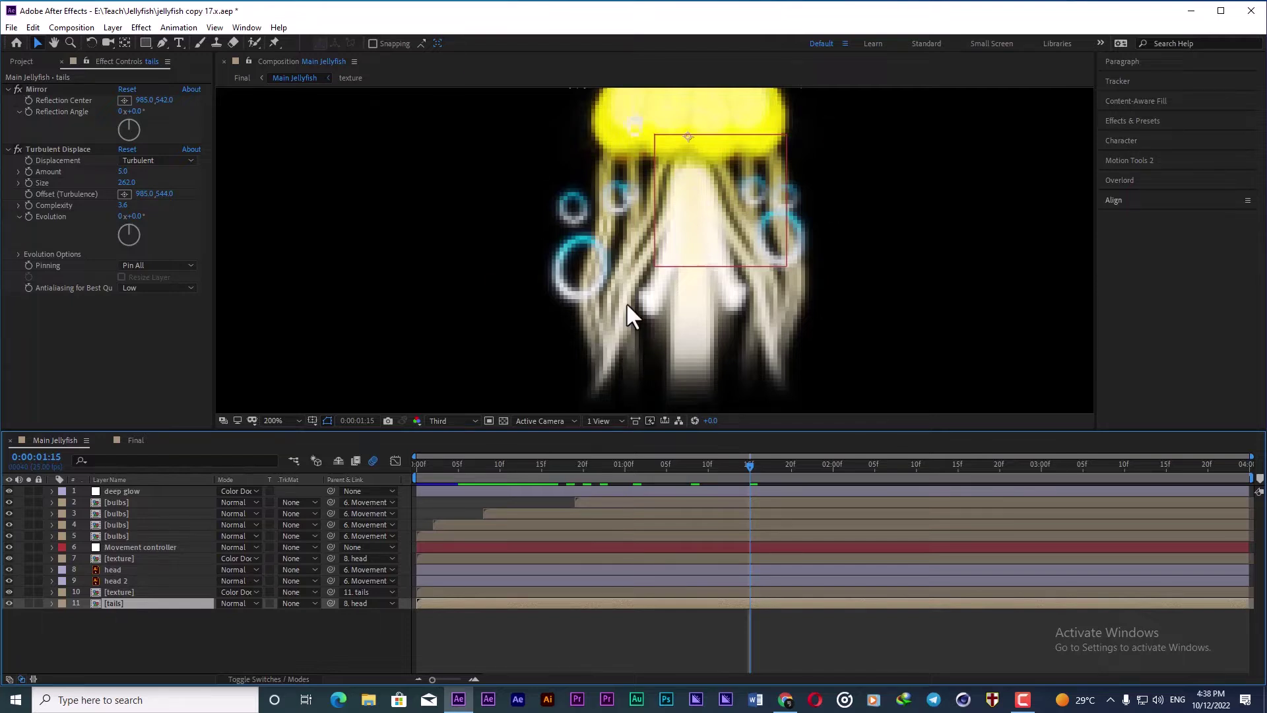
scroll(630, 302, down, 3)
scroll(631, 300, up, 1)
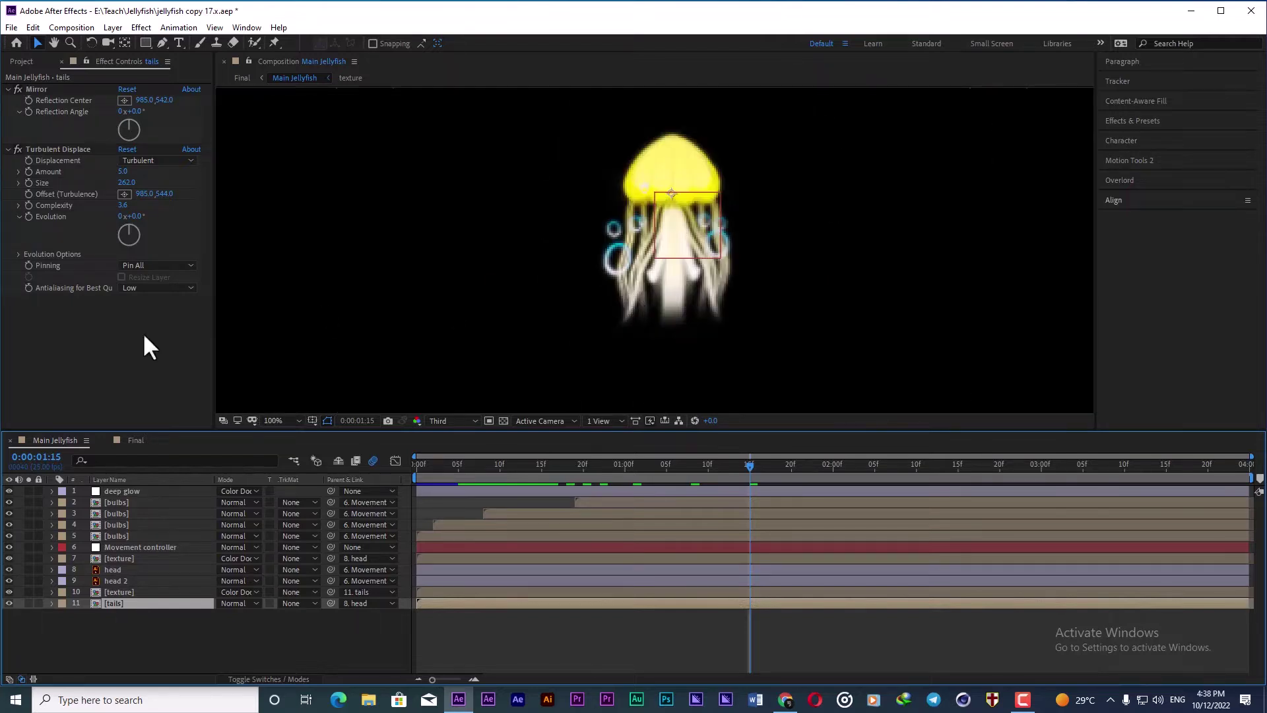
double_click(117, 603)
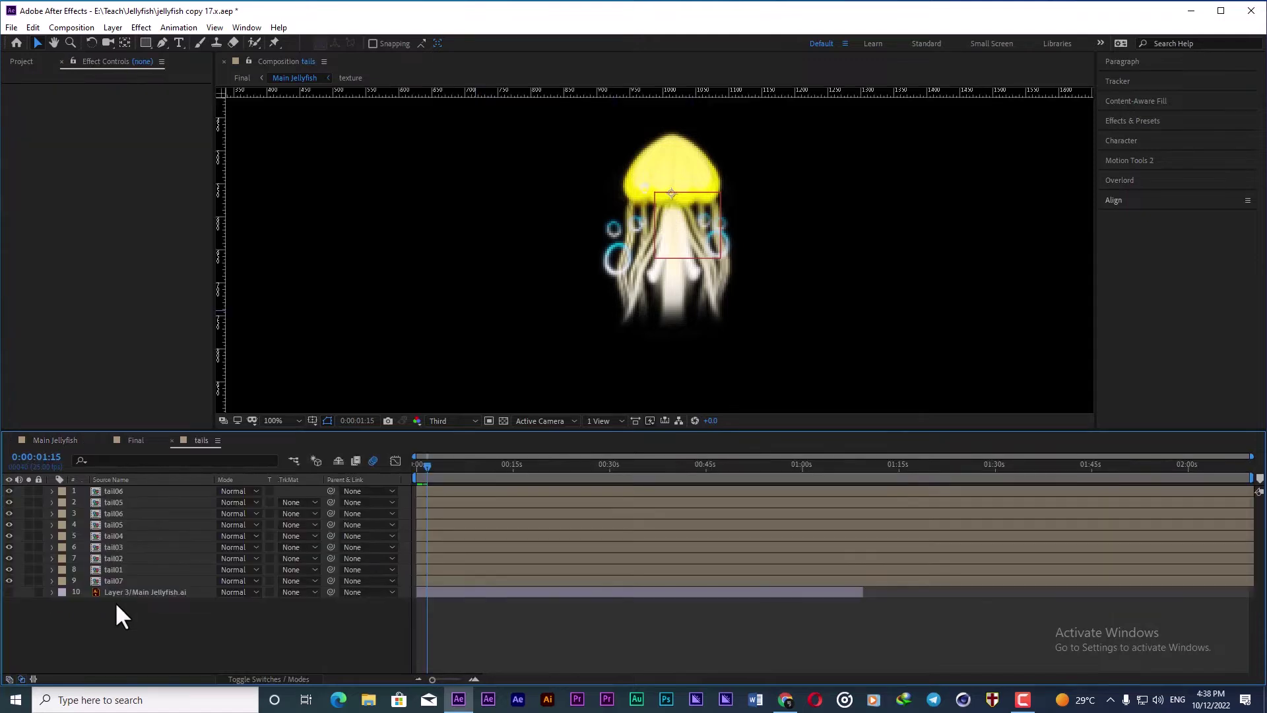
Step: Open the tail01 precomposition and toggle Shape Layer 1's Wave Warp effect off and back on
click(126, 569)
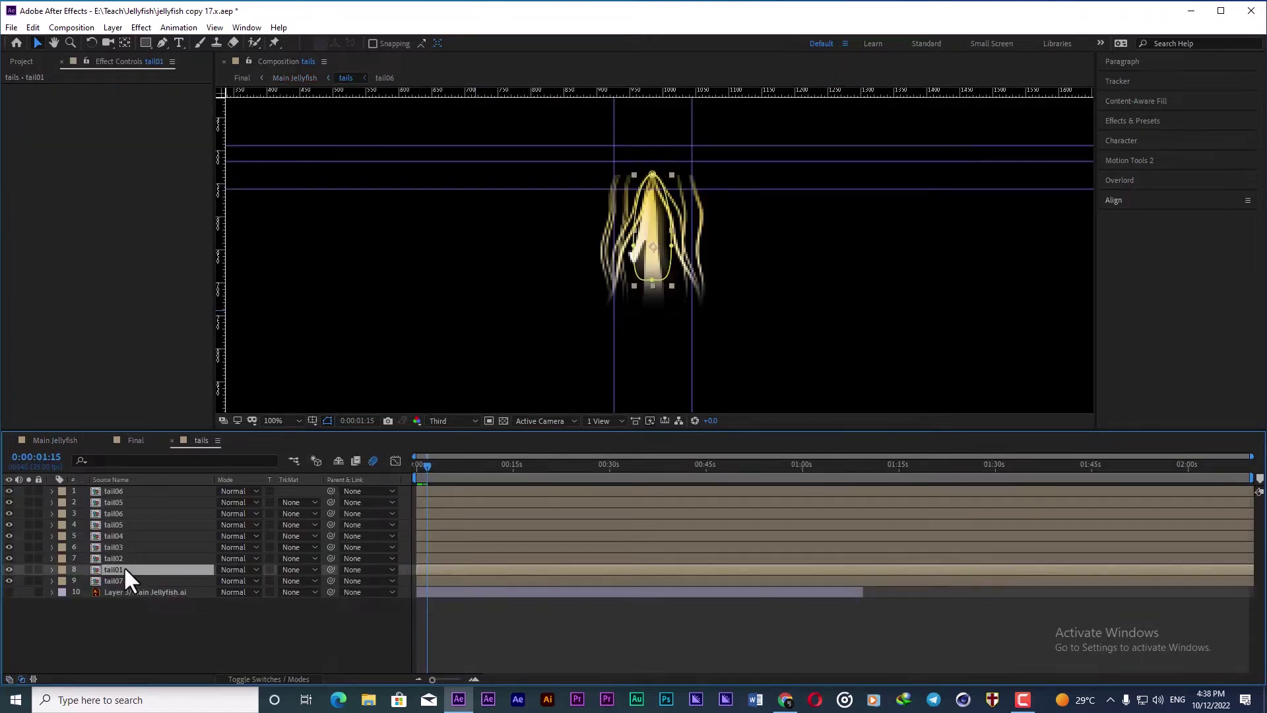
double_click(126, 570)
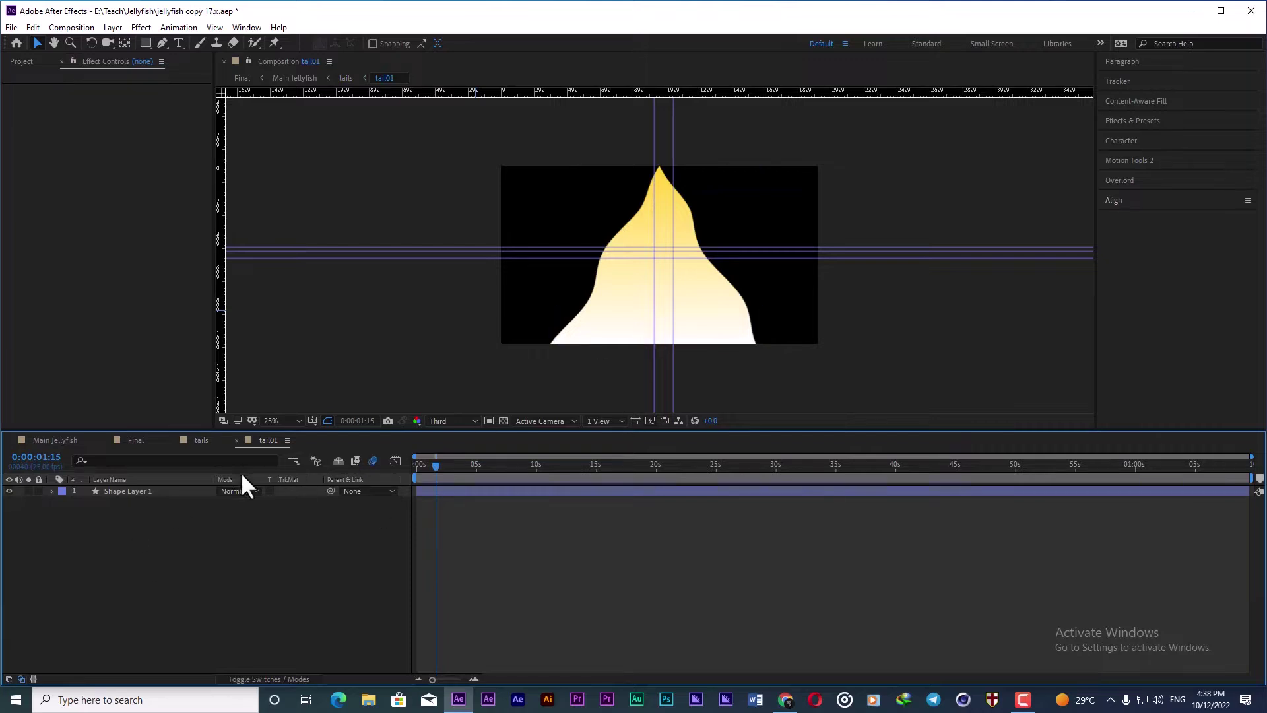
click(153, 491)
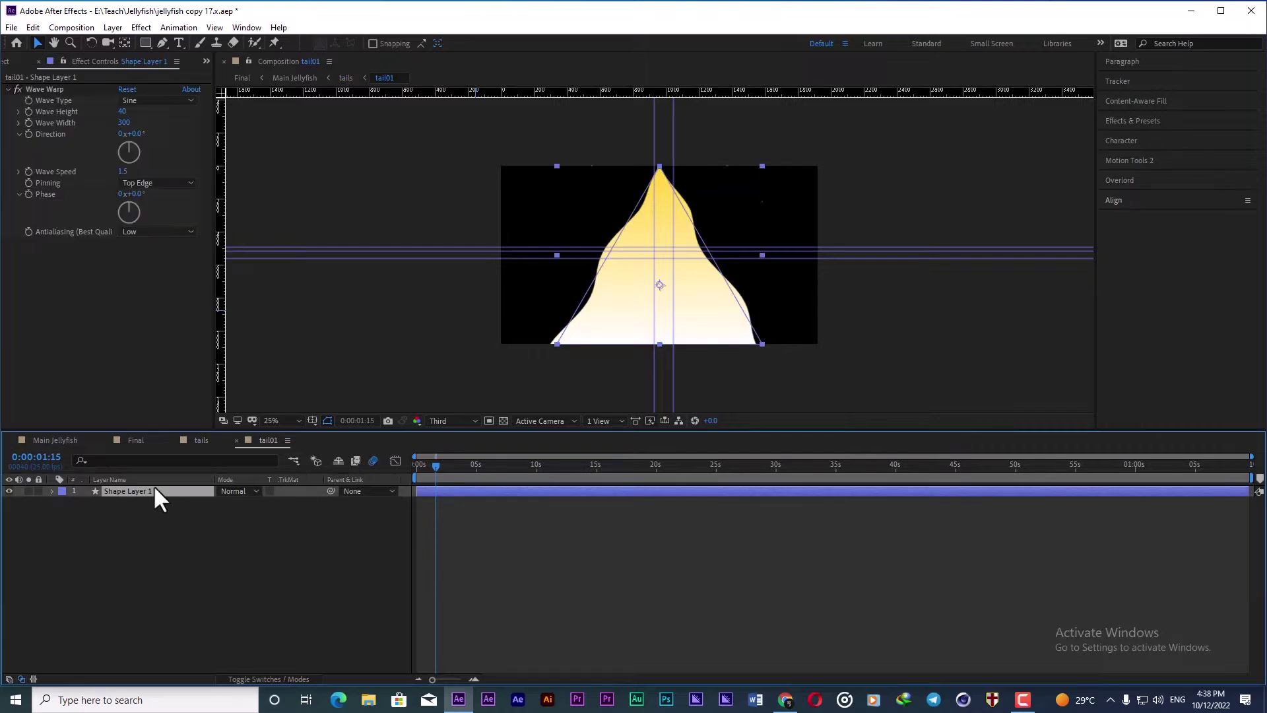
click(17, 89)
click(18, 89)
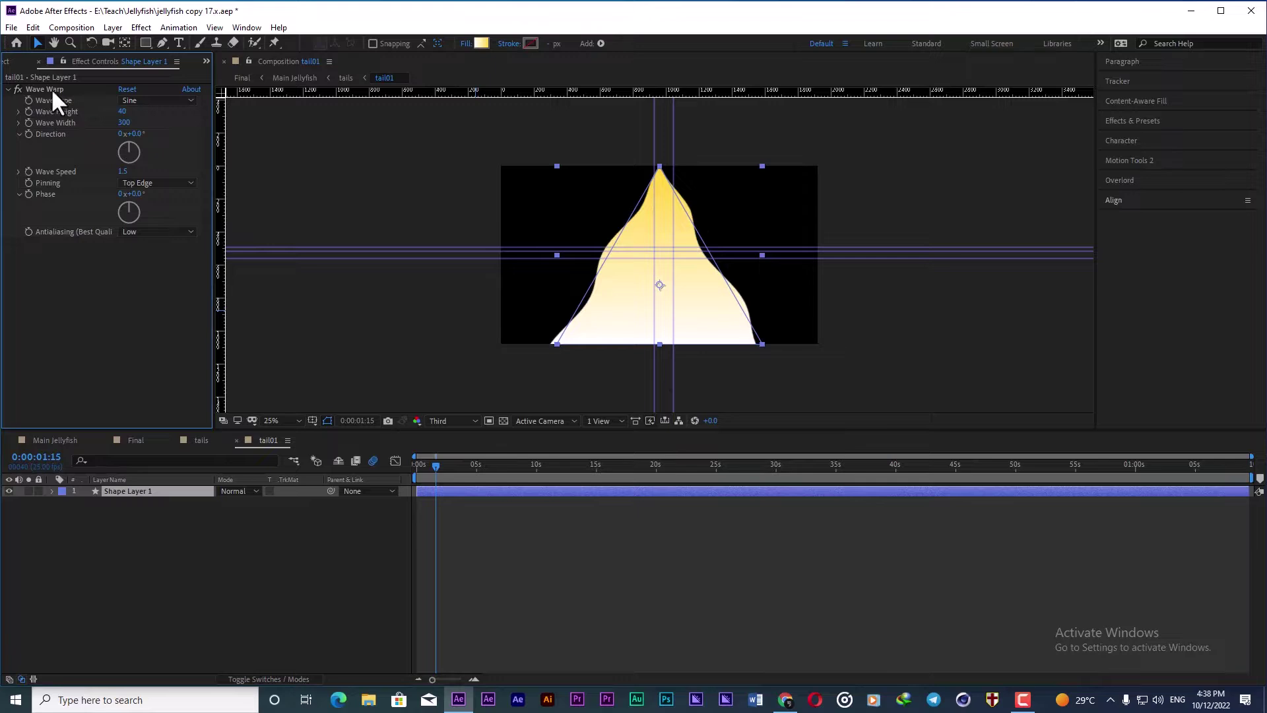
Step: Scrub the Wave Warp motion in tail01 to 0:00:09:04 and return to the tails composition
click(438, 470)
drag(437, 469, 526, 470)
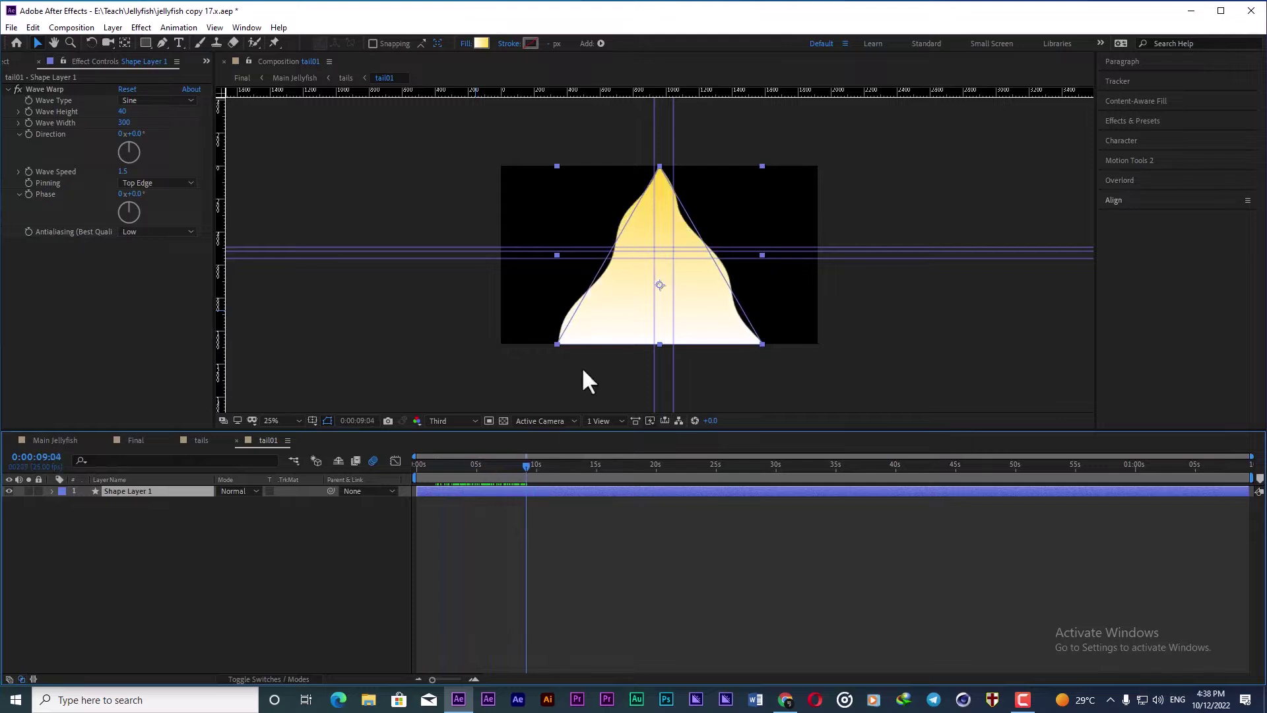
click(268, 543)
click(236, 440)
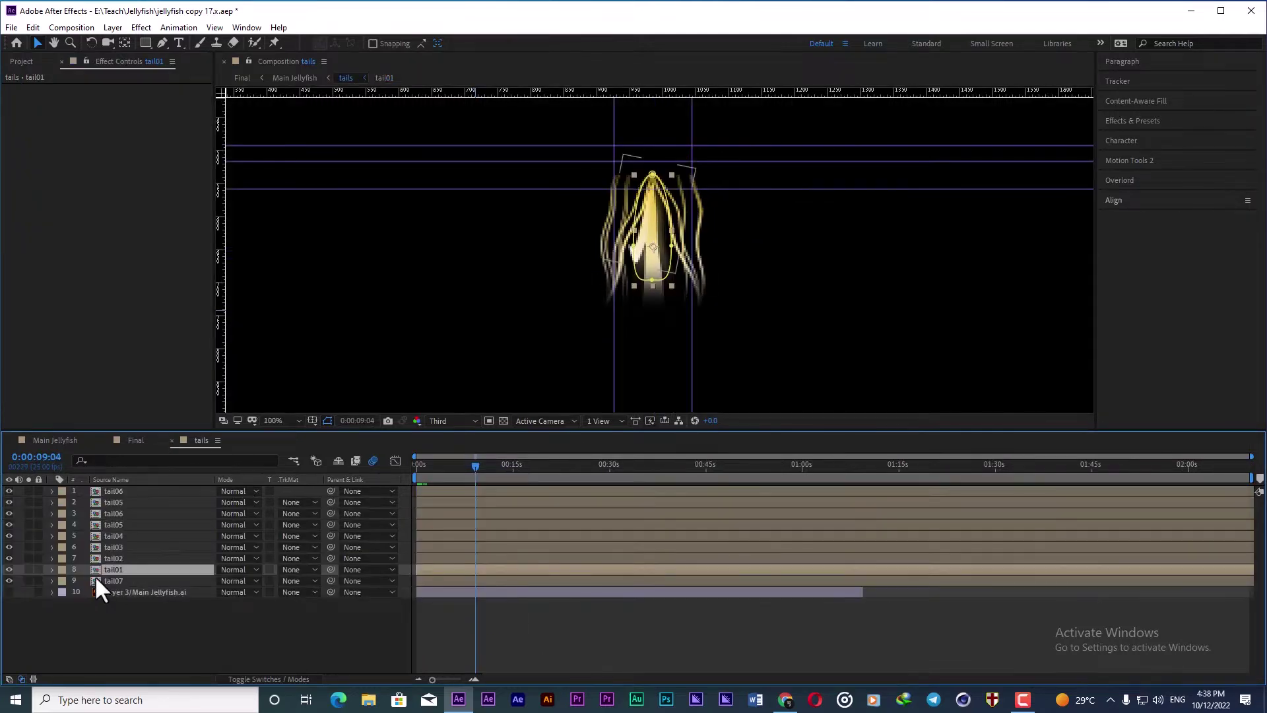
Step: Compare the outlines and masks of the tail07, tail01 and tail02 layers in the tails composition
click(113, 577)
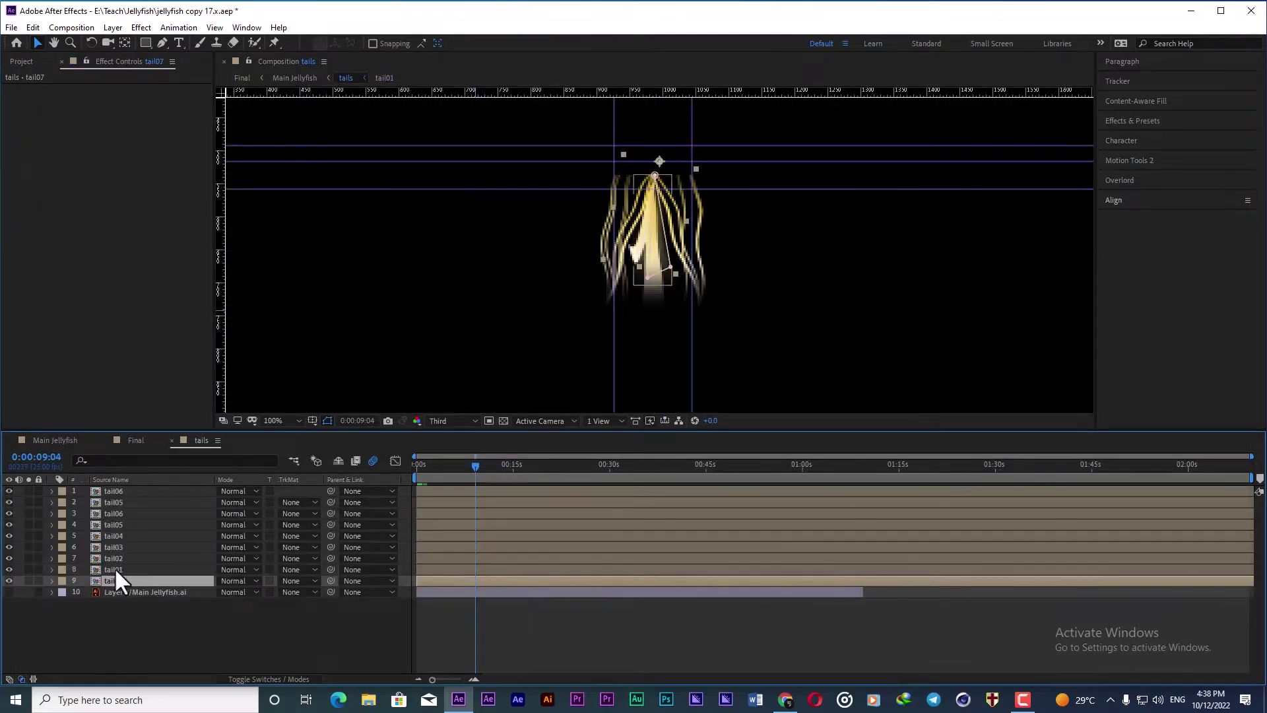
click(116, 569)
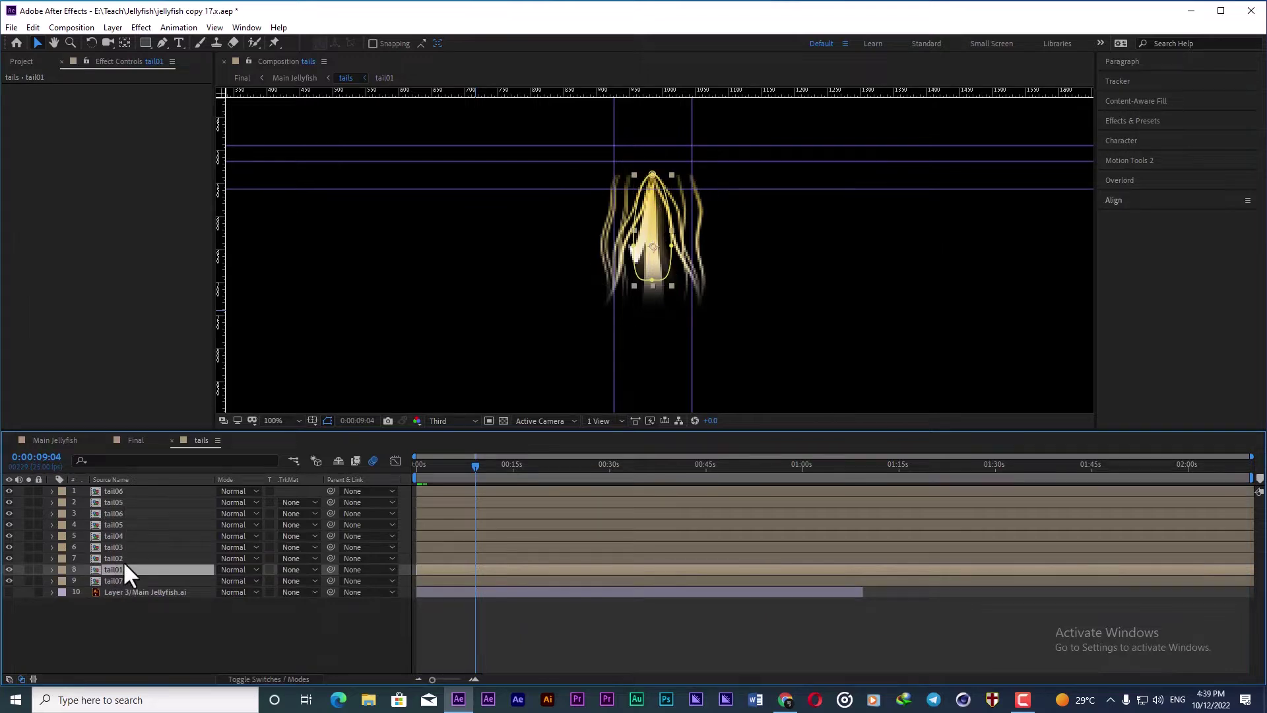
click(118, 580)
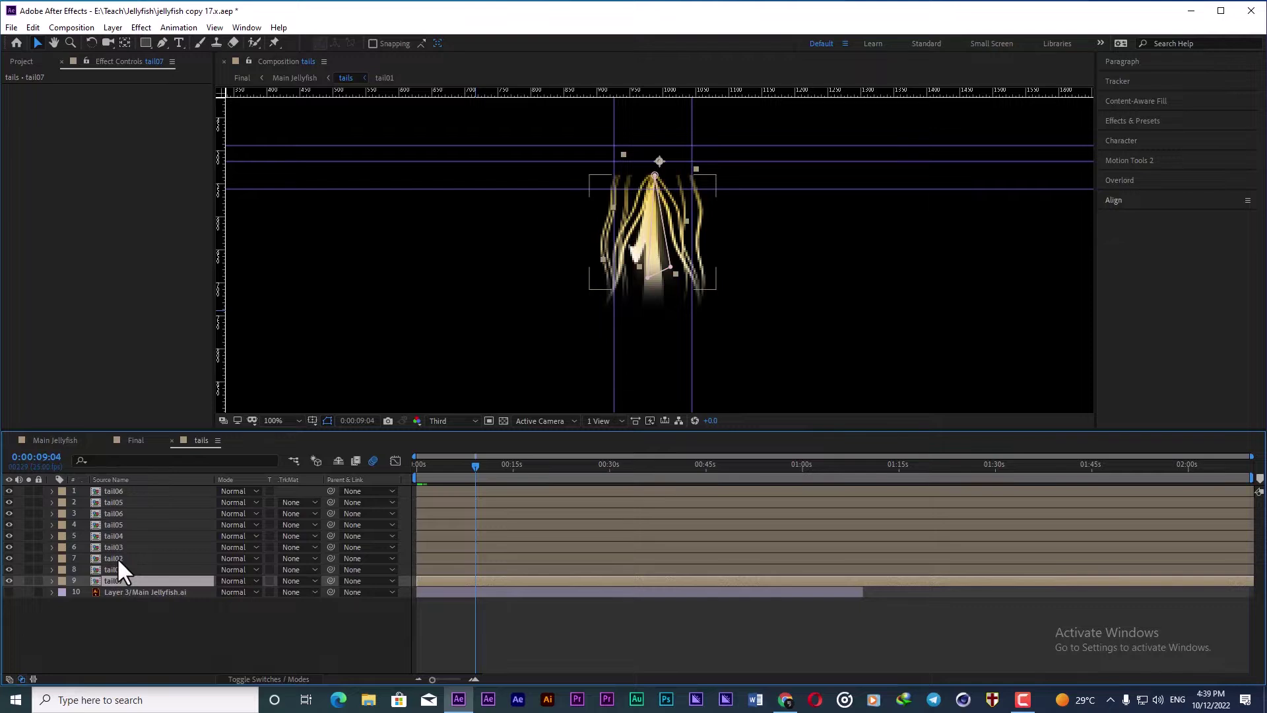
click(116, 557)
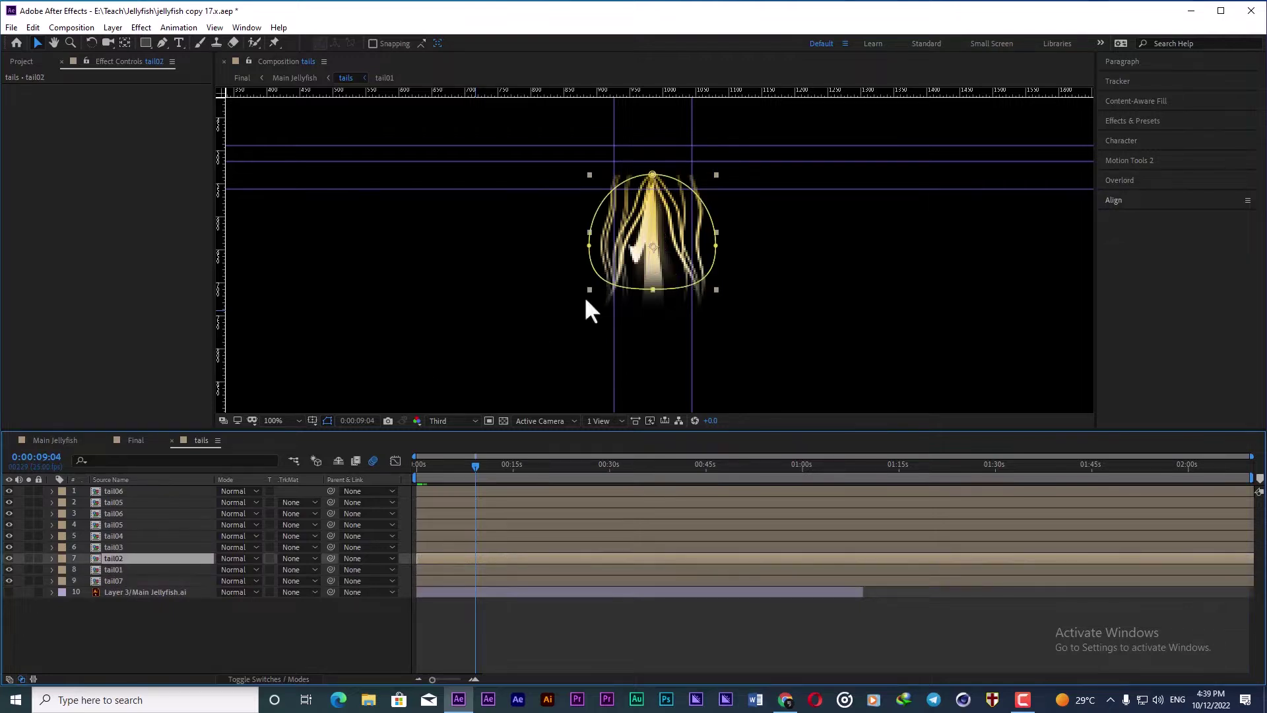
Step: Open the tail06 precomposition, examine Shape Layer 1's Polystar path, and return to tails
double_click(116, 508)
click(121, 491)
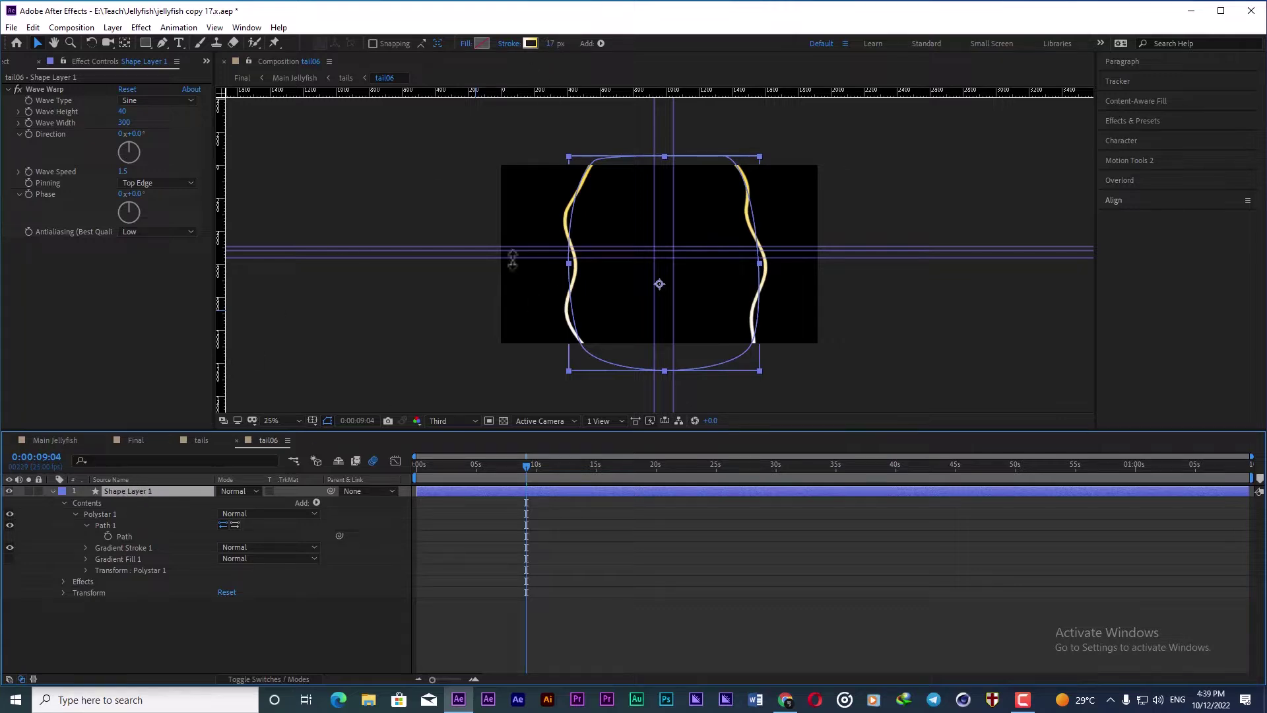
click(129, 537)
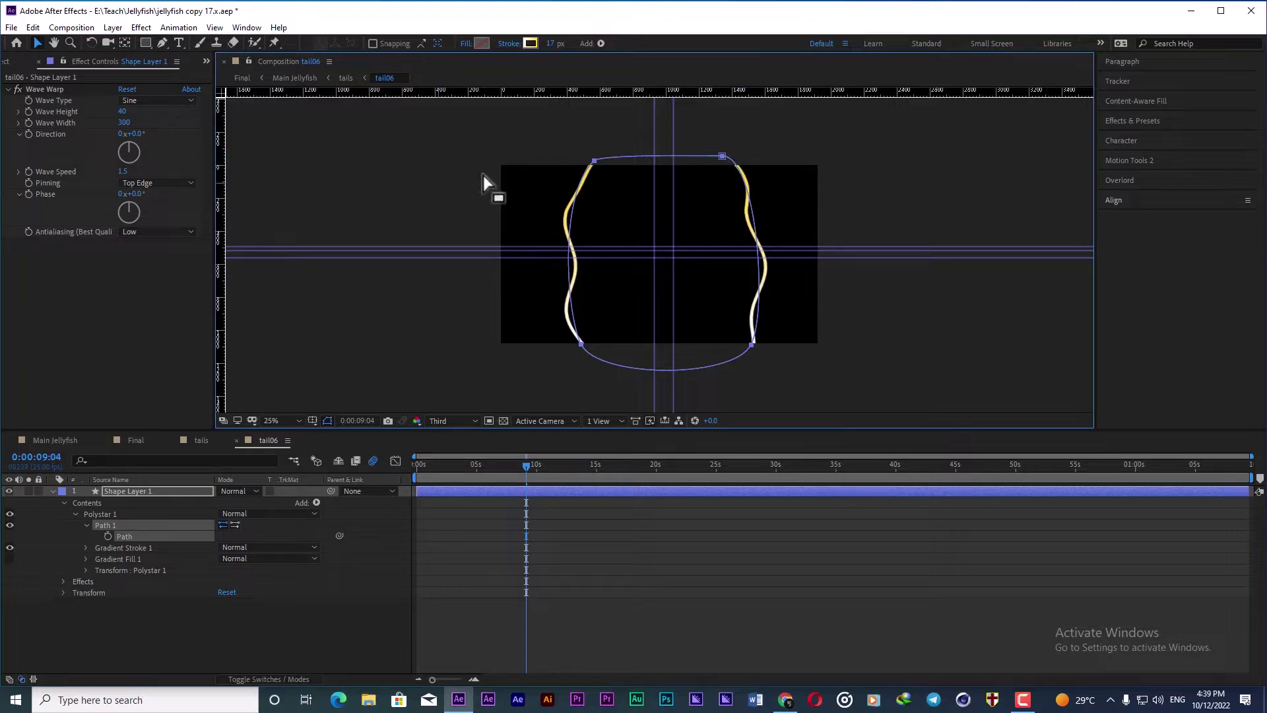
click(237, 440)
Step: View the shapes inside the tail03 and tail05 precompositions, returning to tails after each
double_click(124, 544)
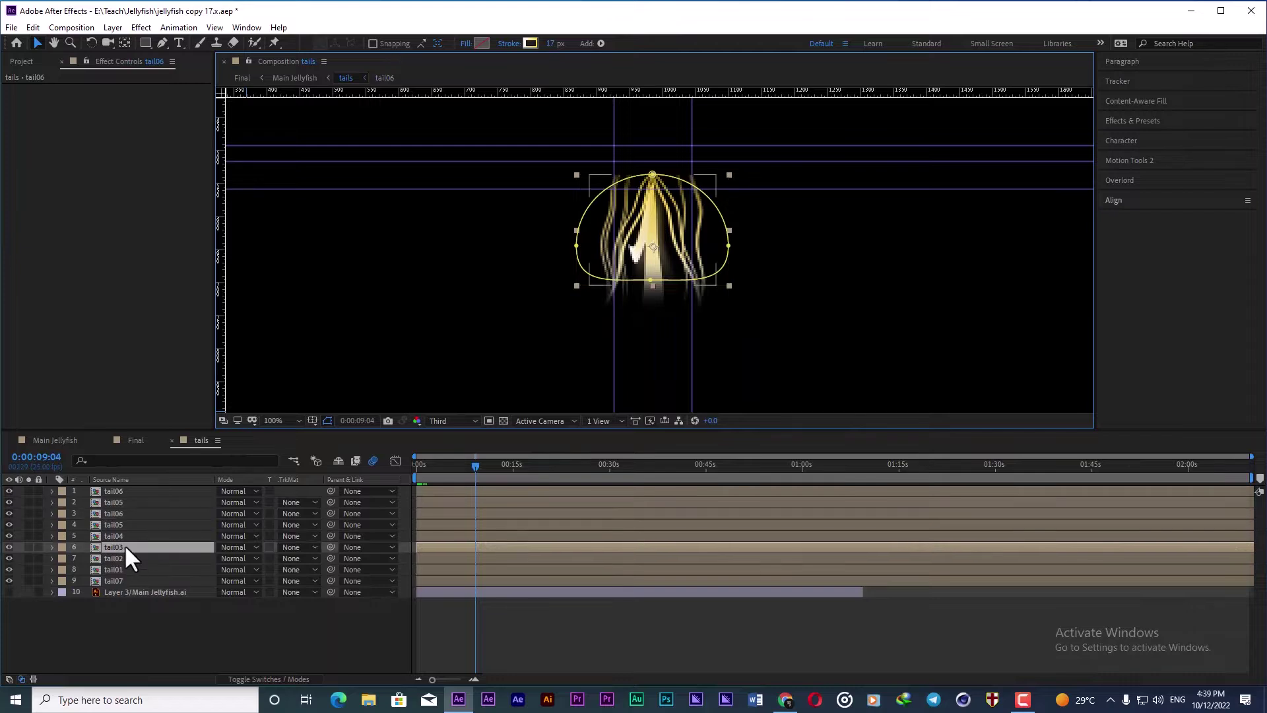
scroll(680, 336, down, 1)
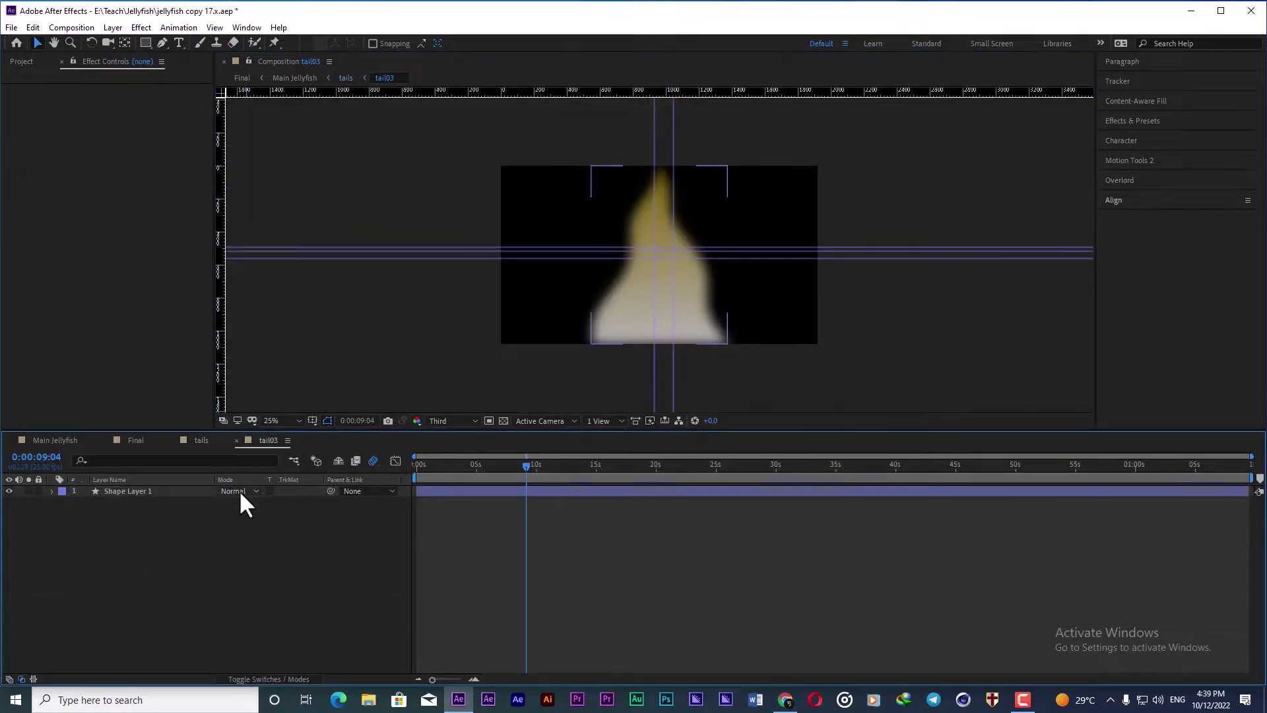
click(236, 440)
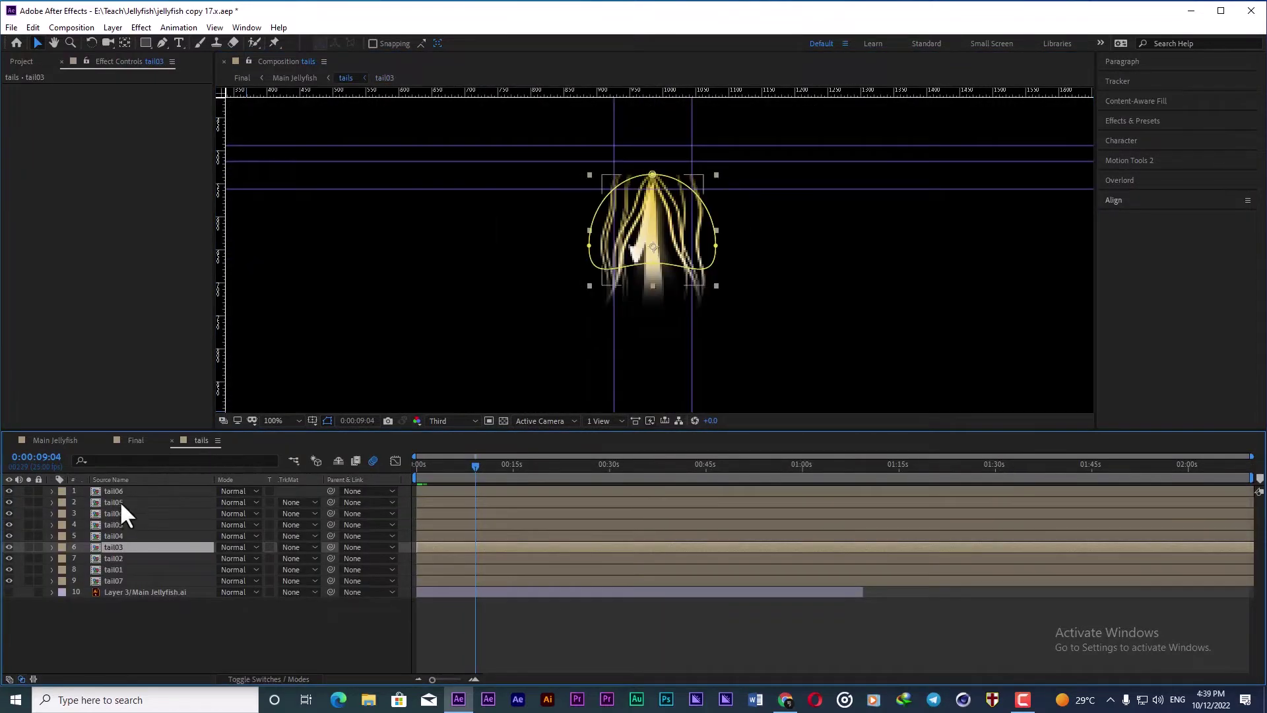
double_click(120, 500)
scroll(659, 207, down, 1)
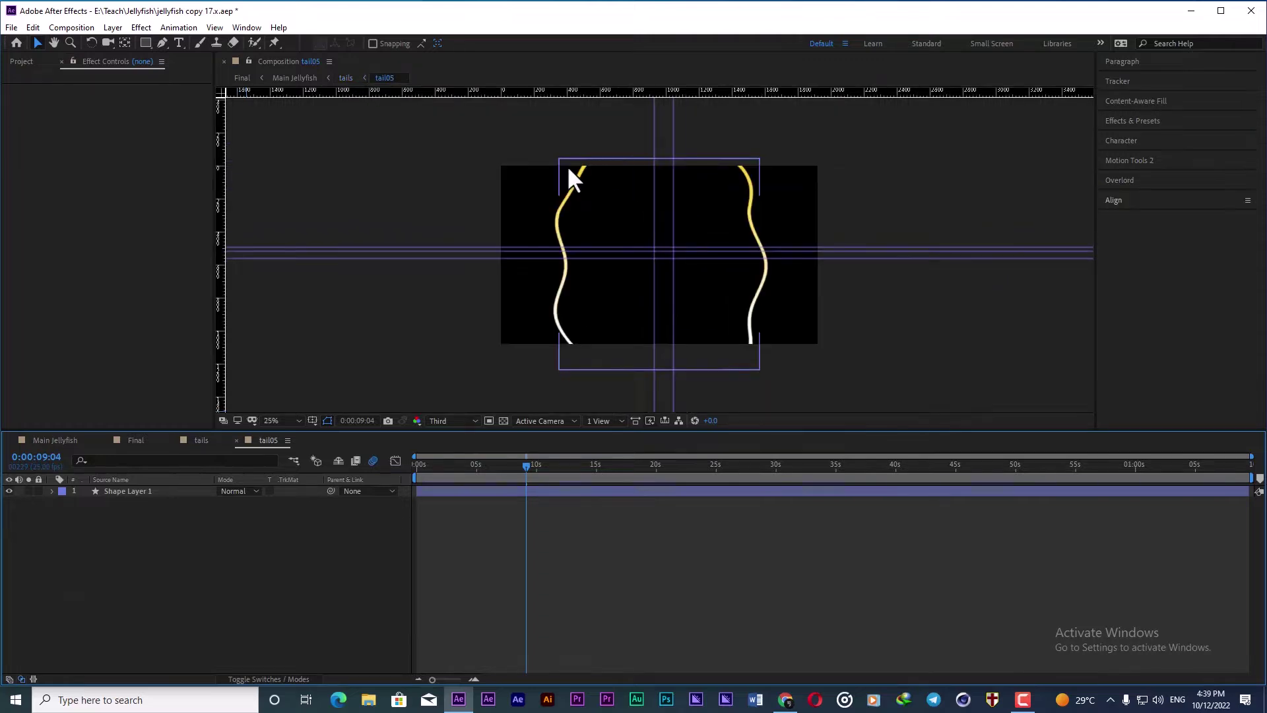
click(236, 441)
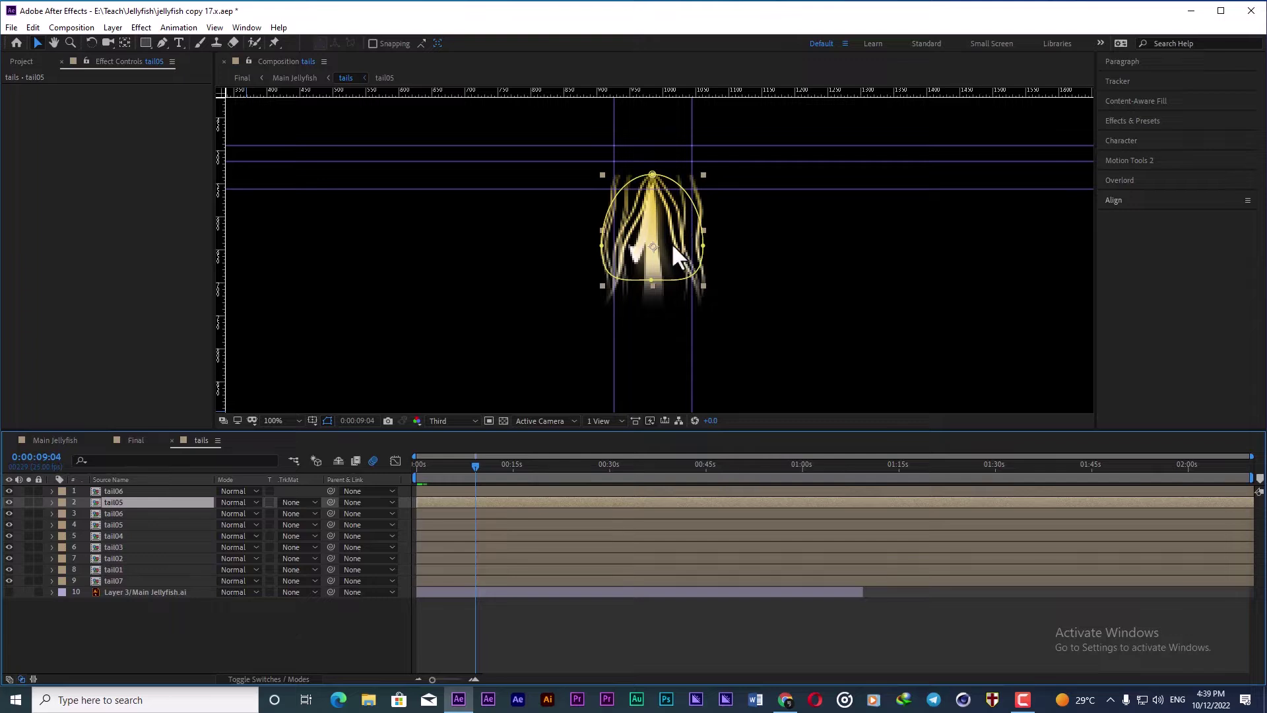
Step: Reopen the tail01 precomposition to view its full unmasked shape and return to tails
click(116, 570)
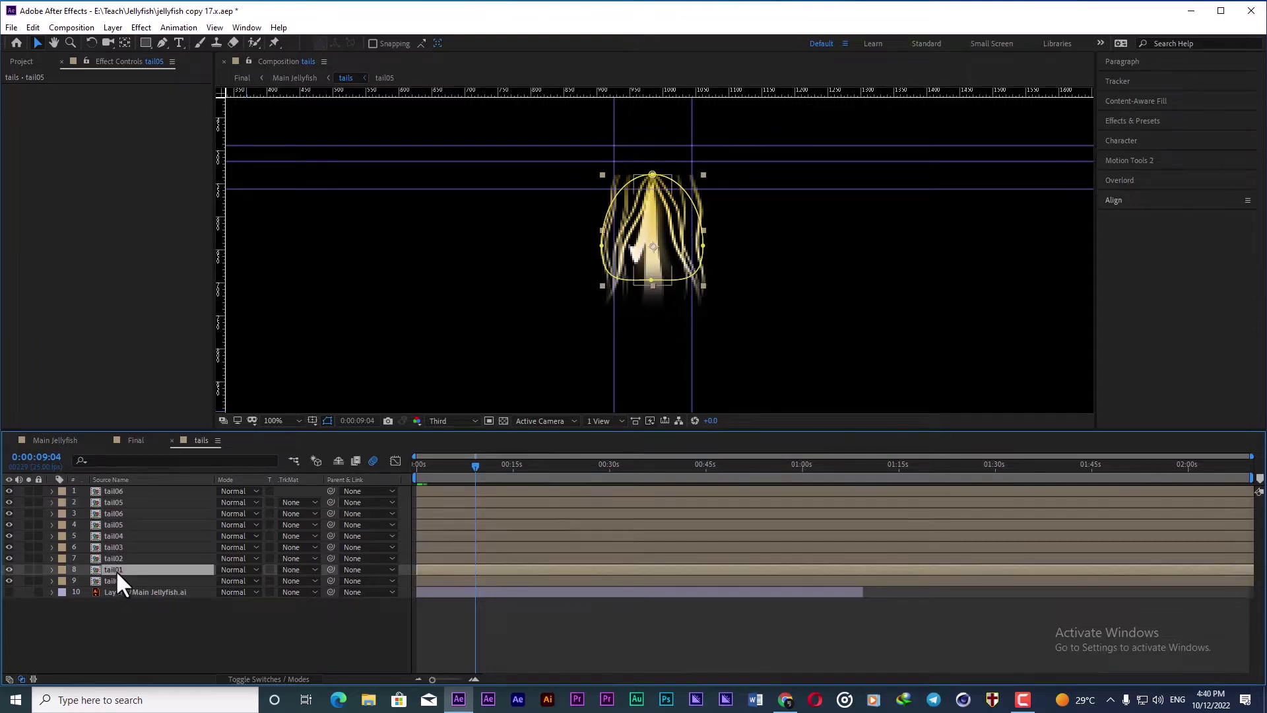
double_click(116, 569)
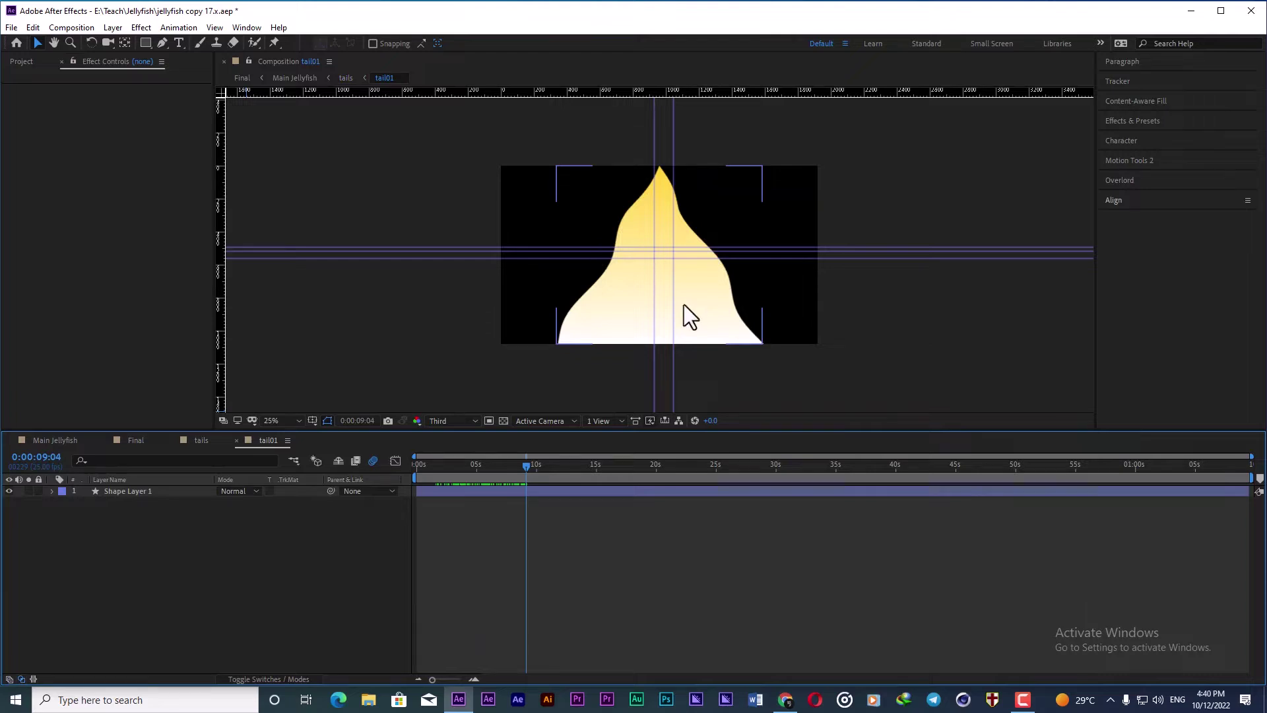
click(236, 440)
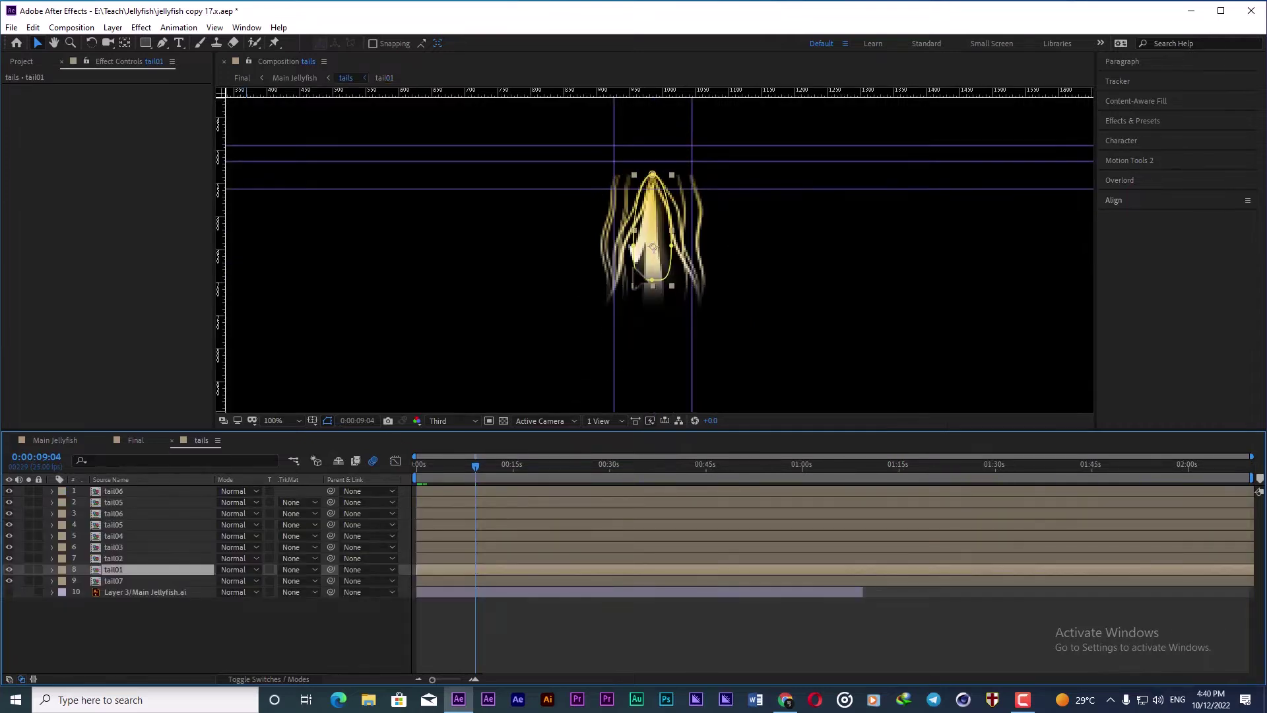
Step: Expand the tail01 layer's mask properties and set the Mask 1 mode to None
click(51, 569)
click(106, 604)
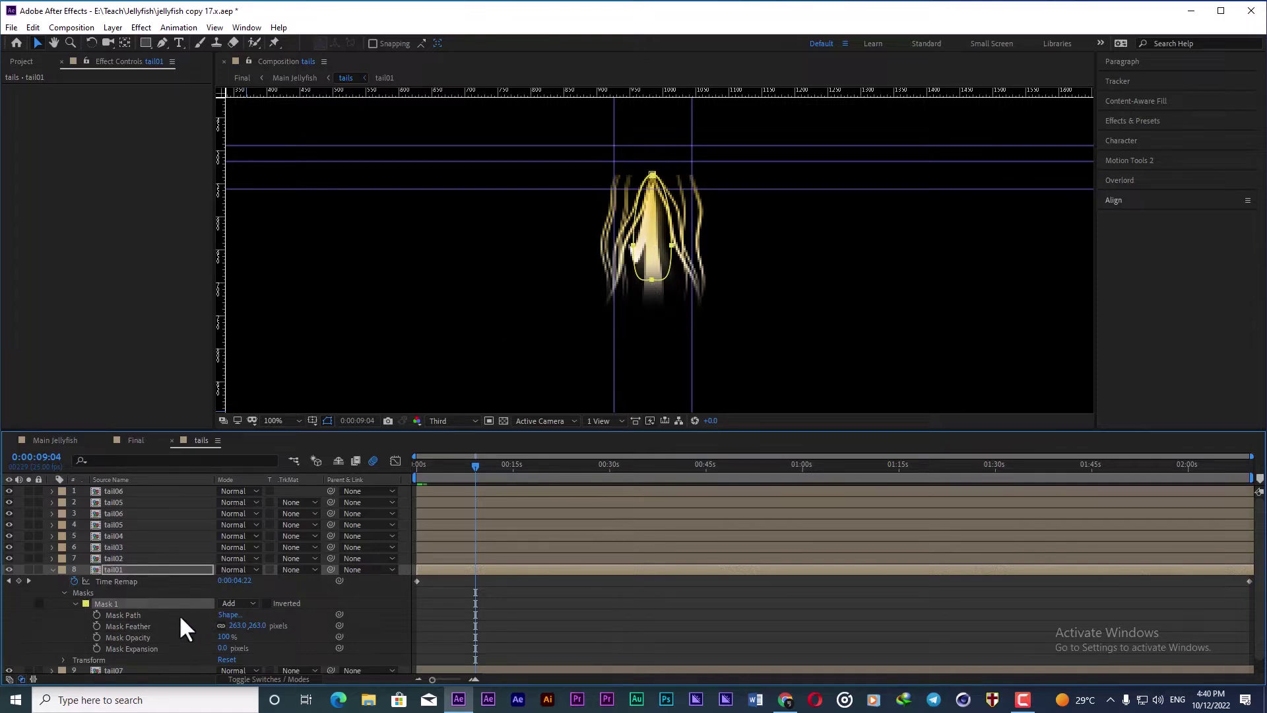
click(249, 602)
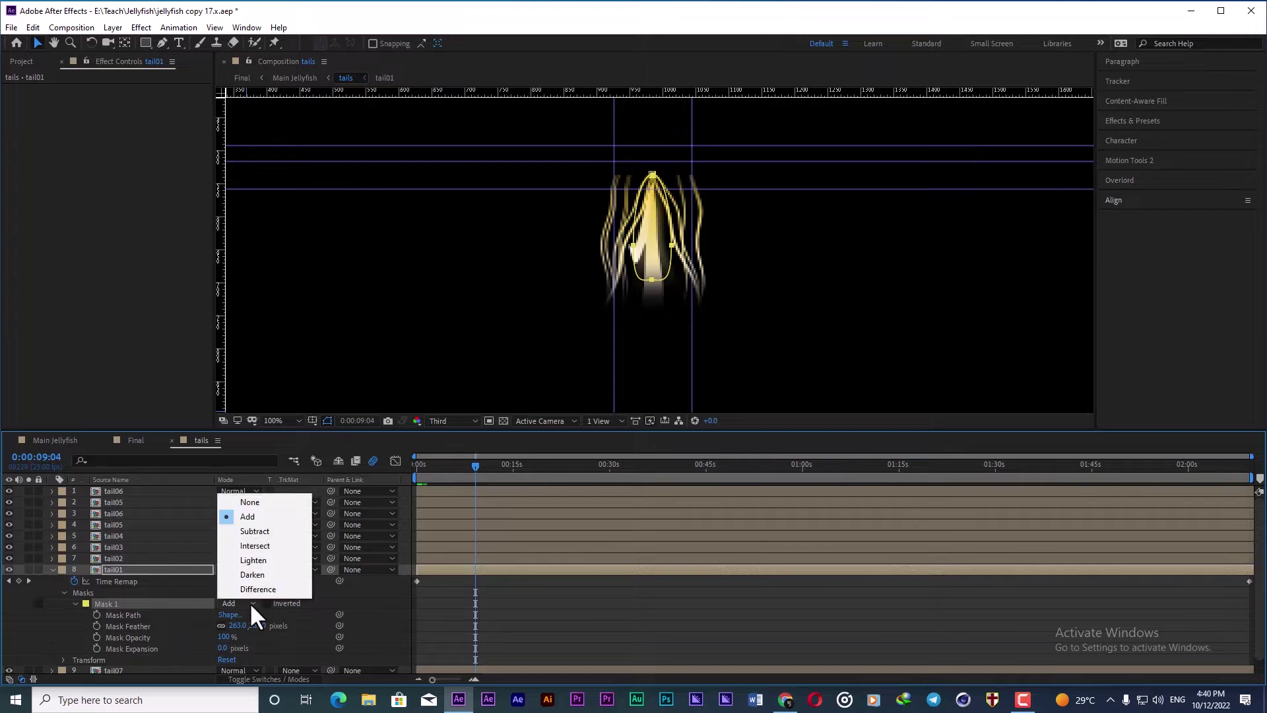
click(262, 505)
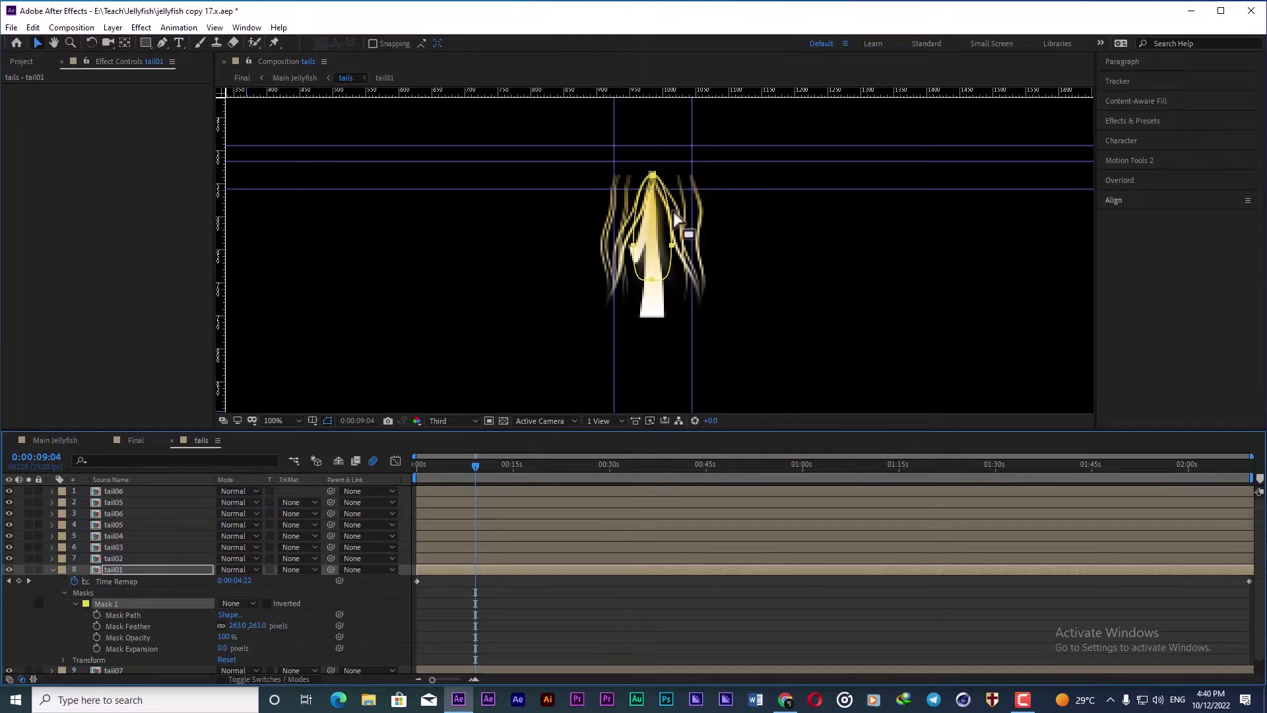
Step: Set the tail01 layer's Mask 1 mode back to Add, highlight its Mask Feather property, and collapse the layer
click(239, 603)
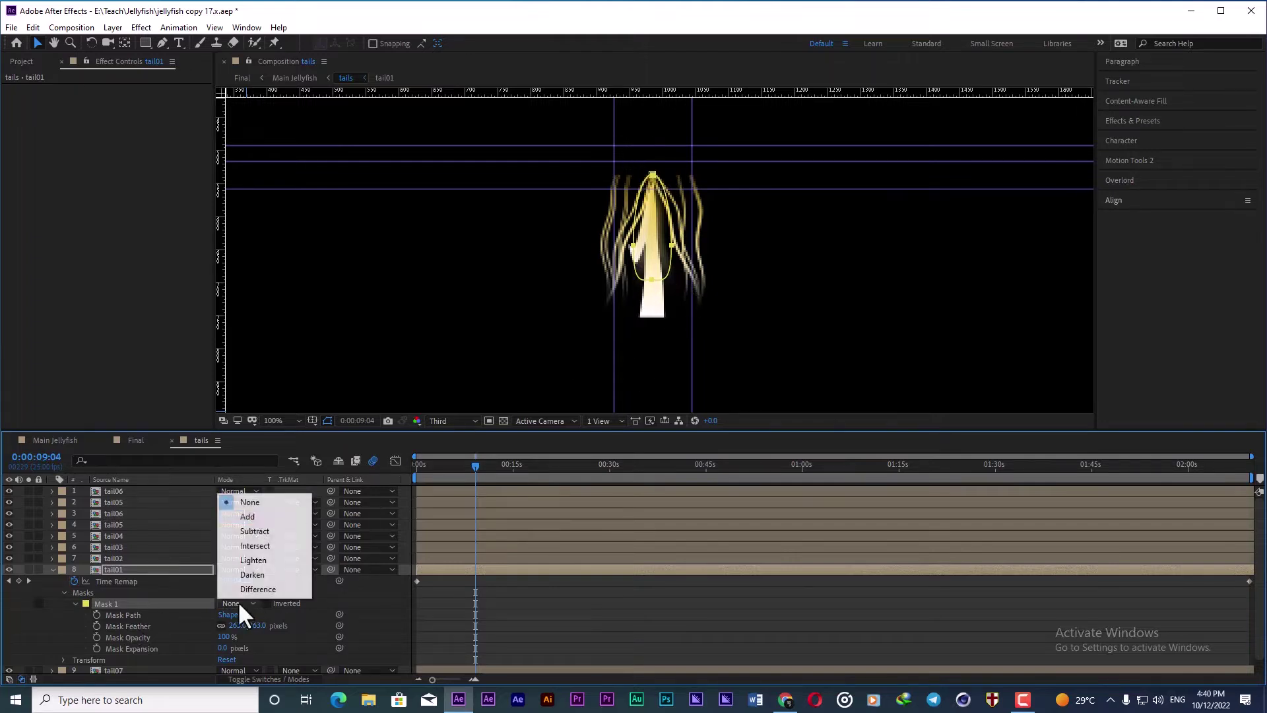
click(251, 516)
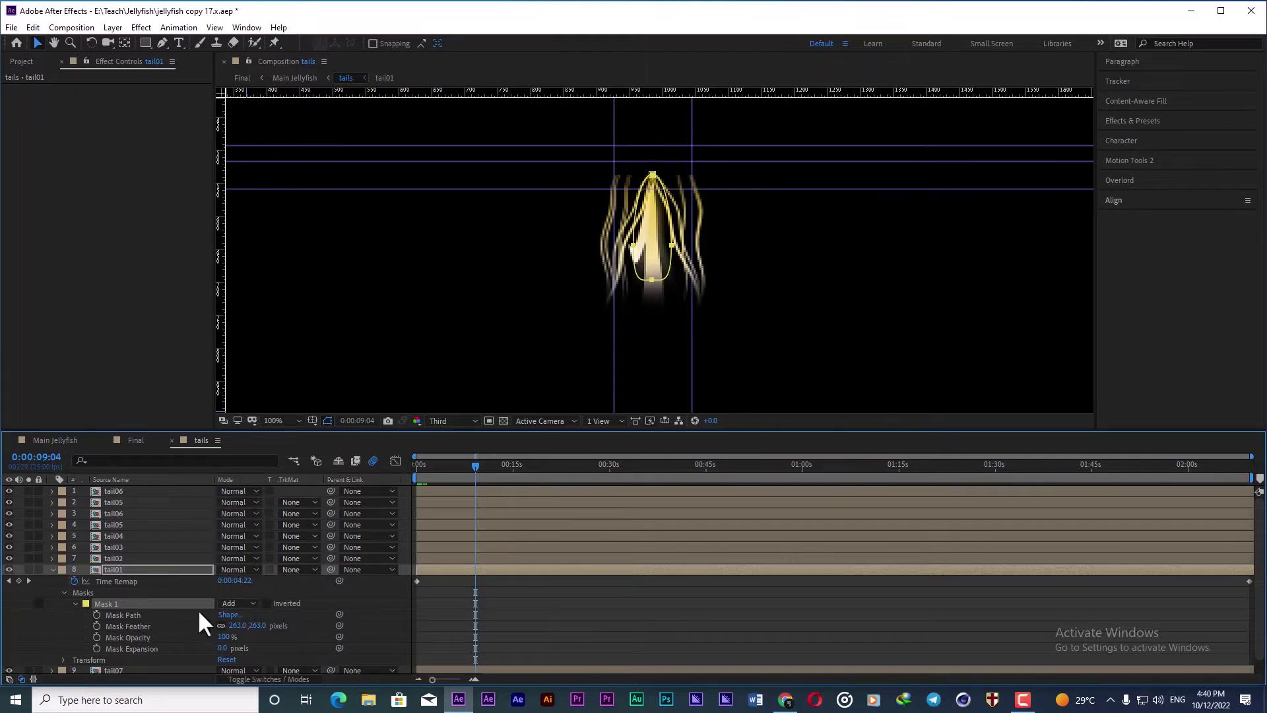
click(126, 627)
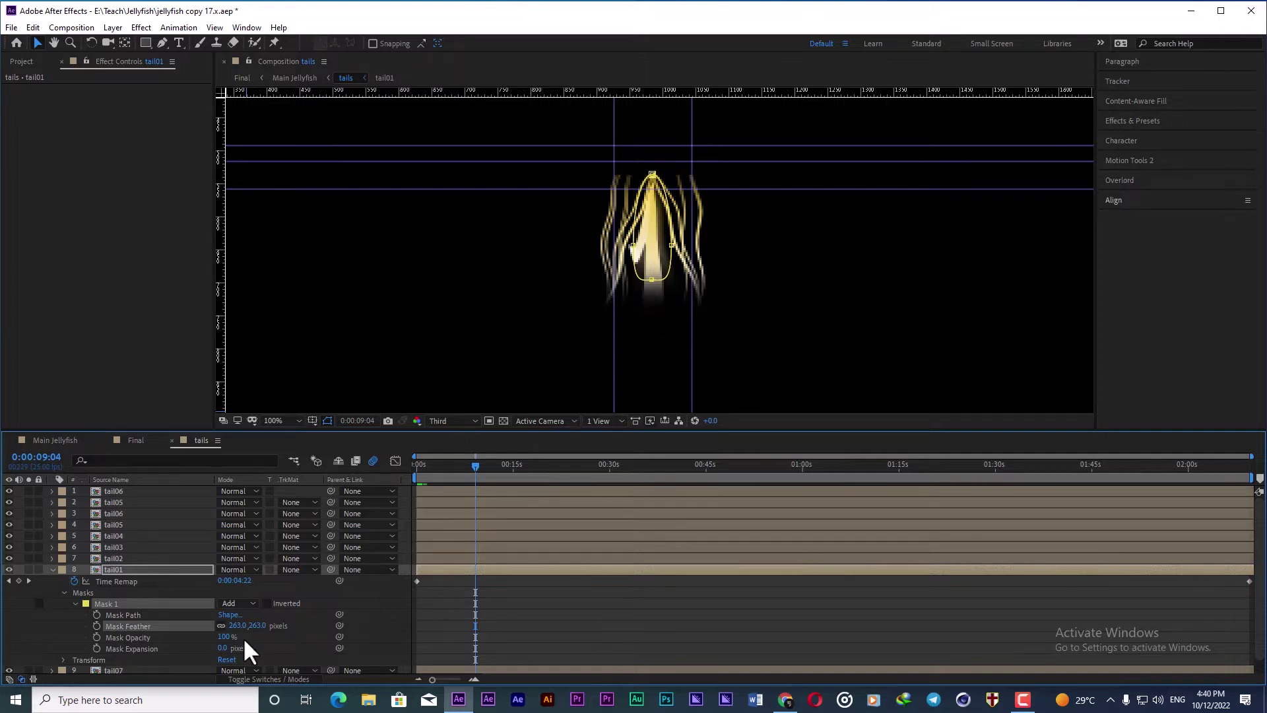
click(52, 569)
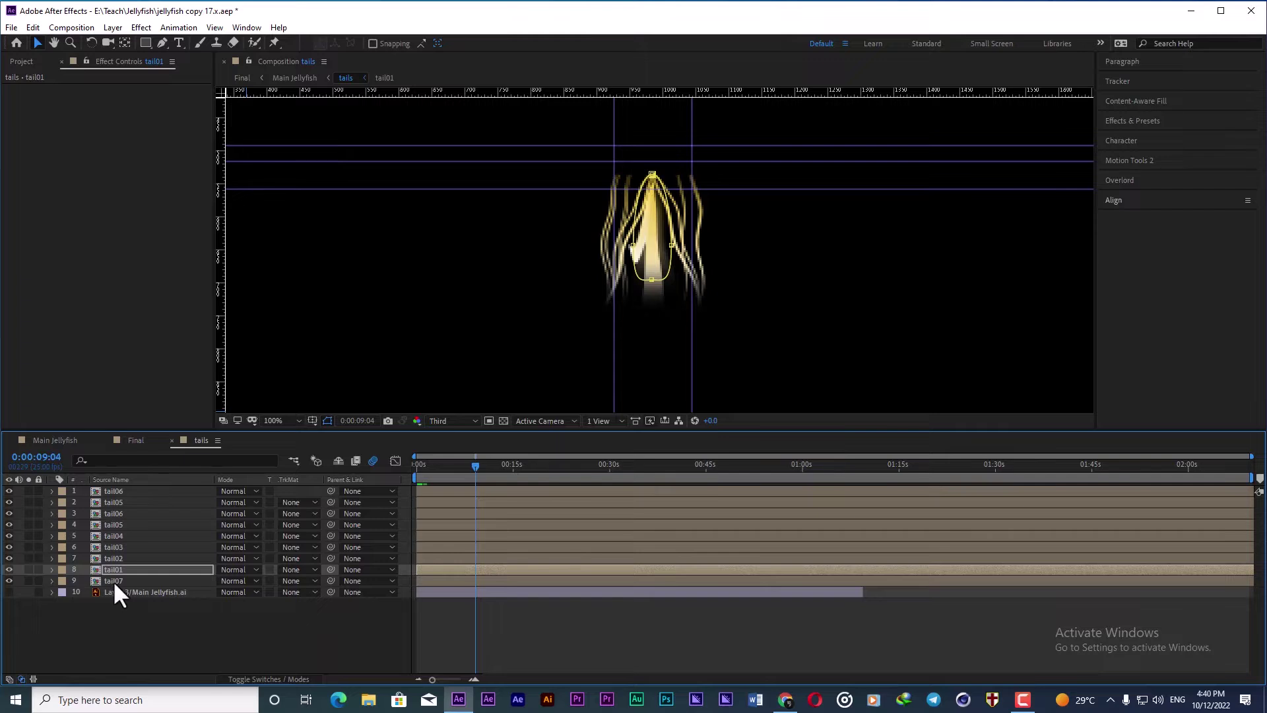
Step: Select the tail layers one after another in the tails composition to compare their mask outlines
click(122, 572)
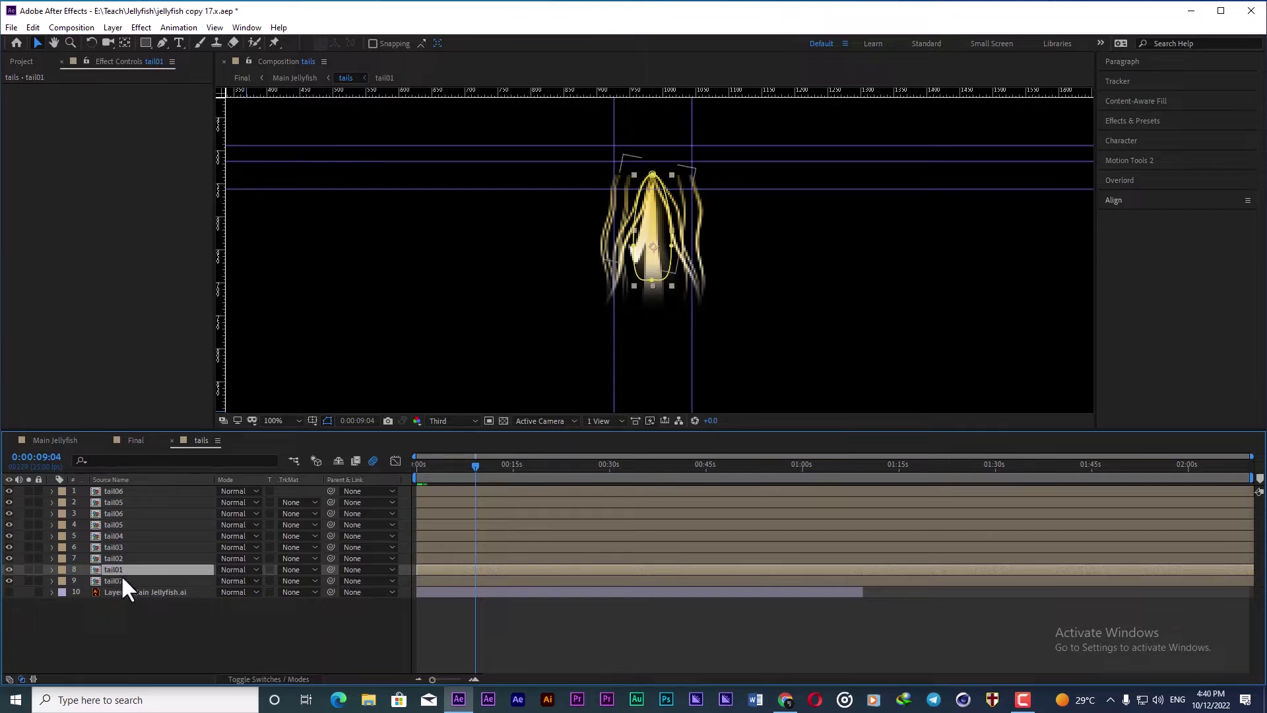
click(120, 537)
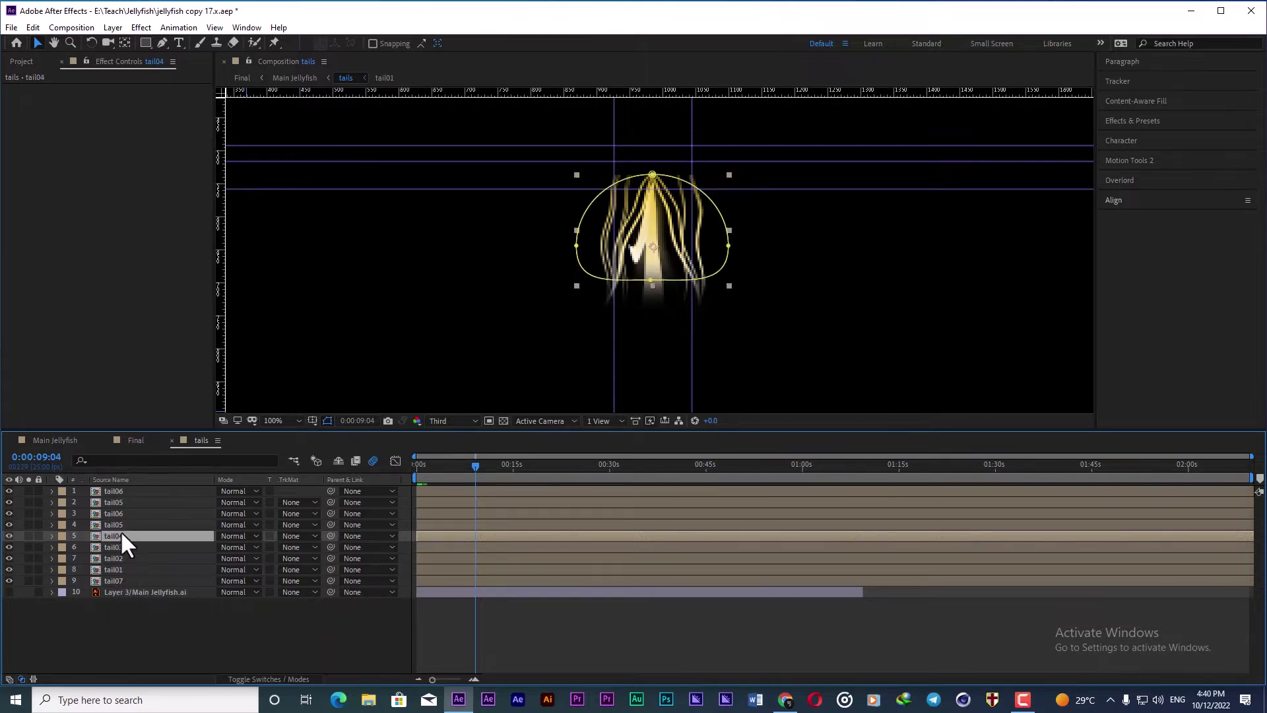
click(120, 526)
click(120, 511)
click(120, 502)
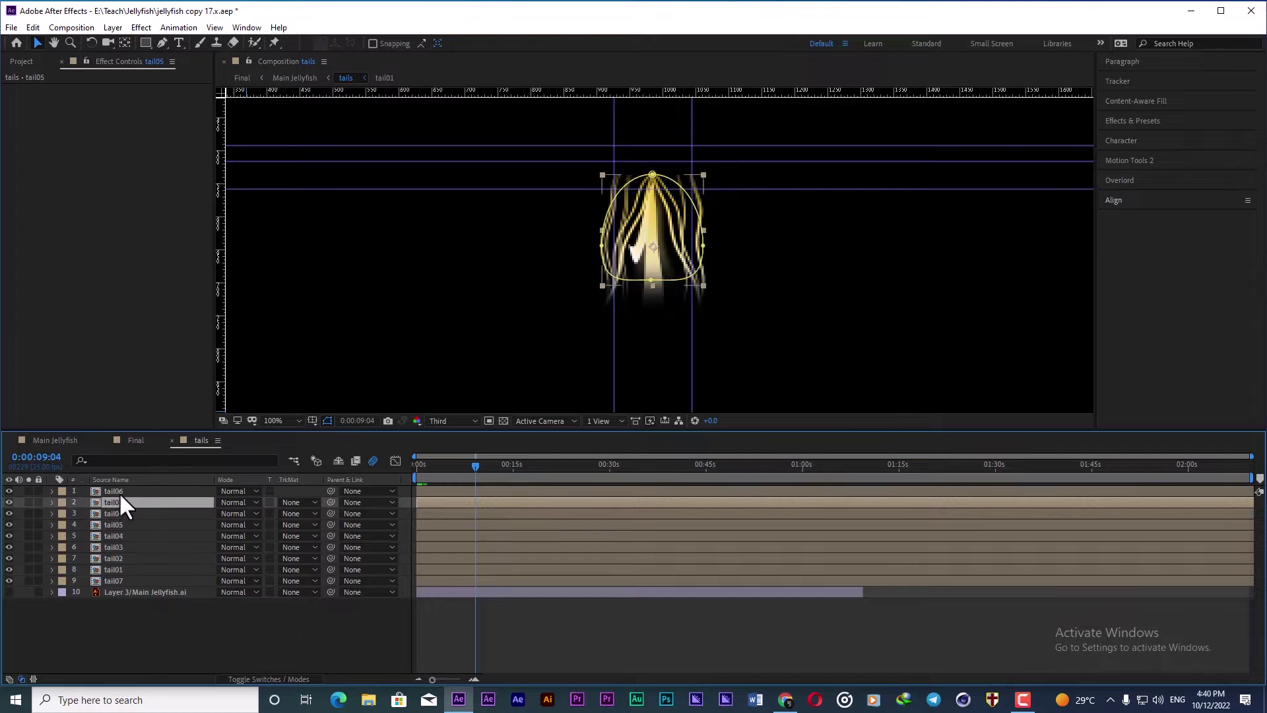
click(120, 493)
click(119, 567)
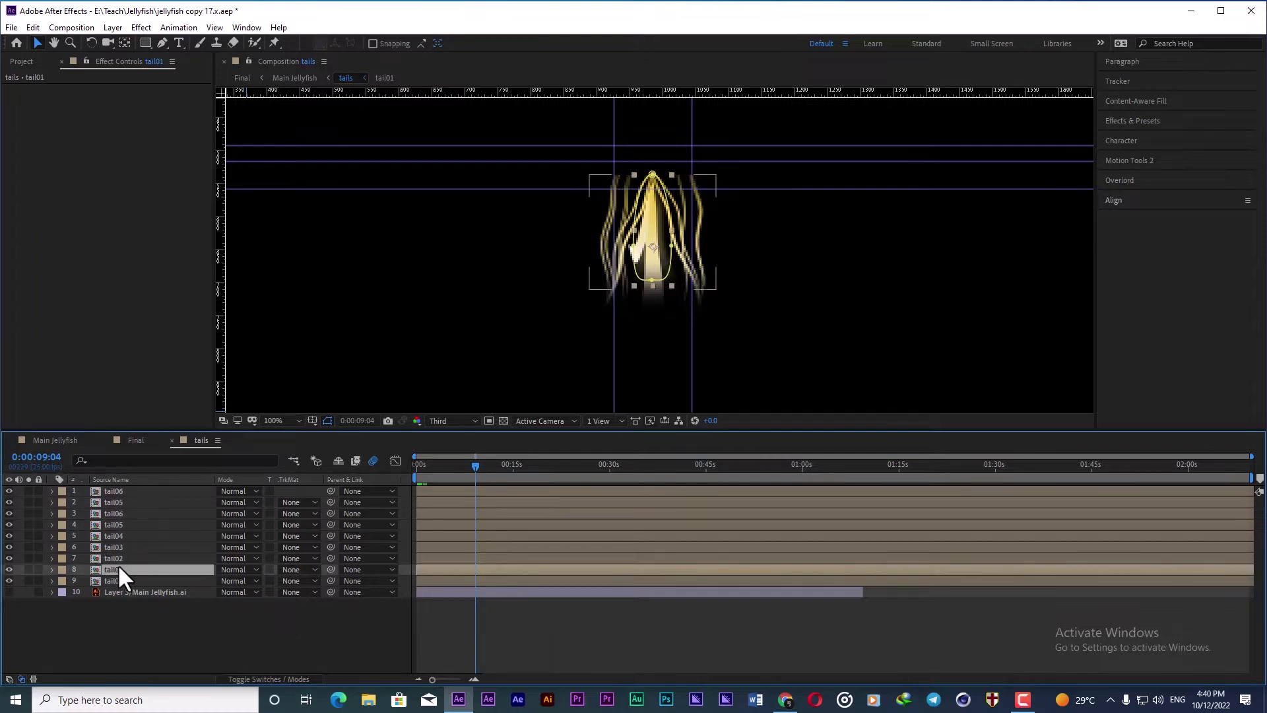
click(125, 604)
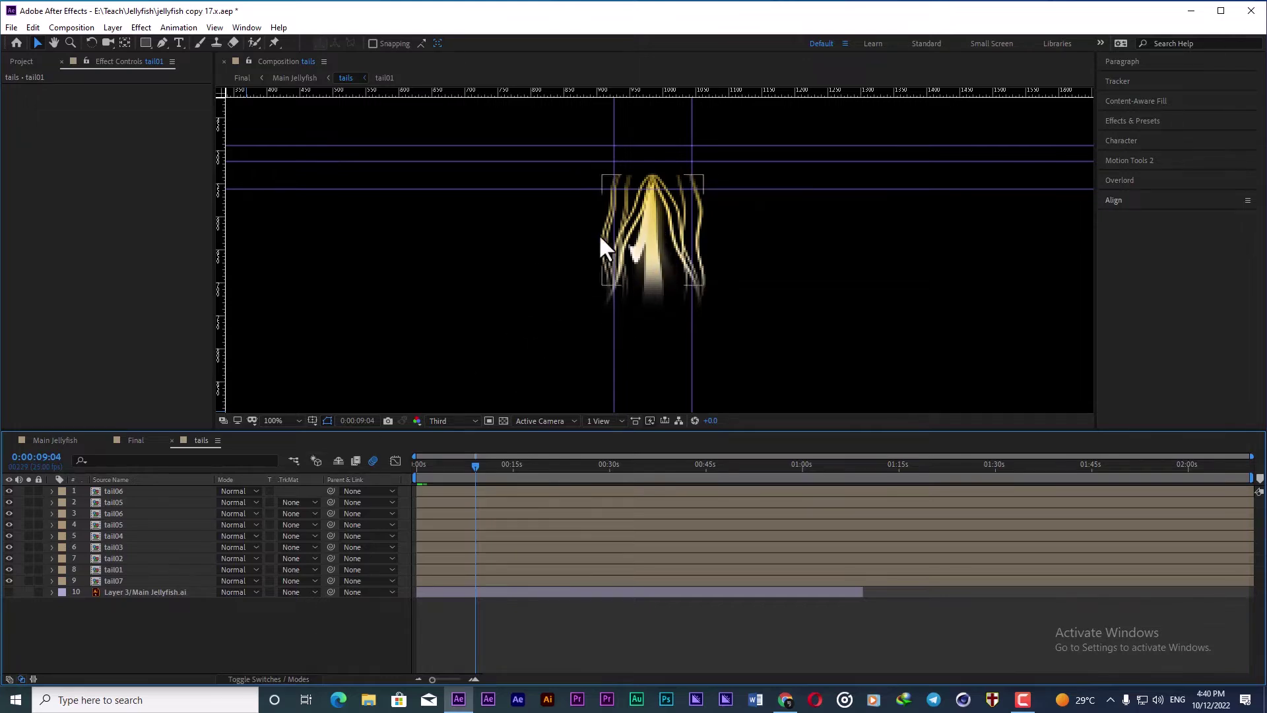
click(115, 582)
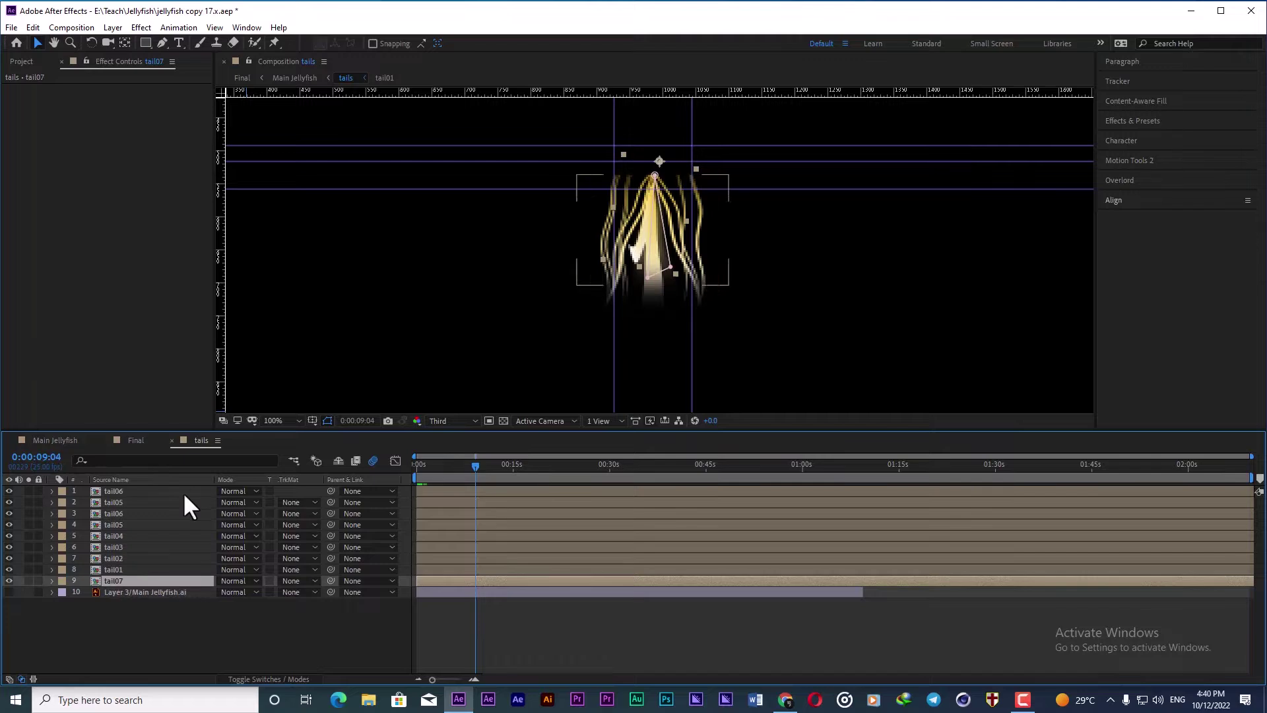
Step: Close the tails composition, return to Main Jellyfish, and move the current time to 0:00:00:23
click(173, 440)
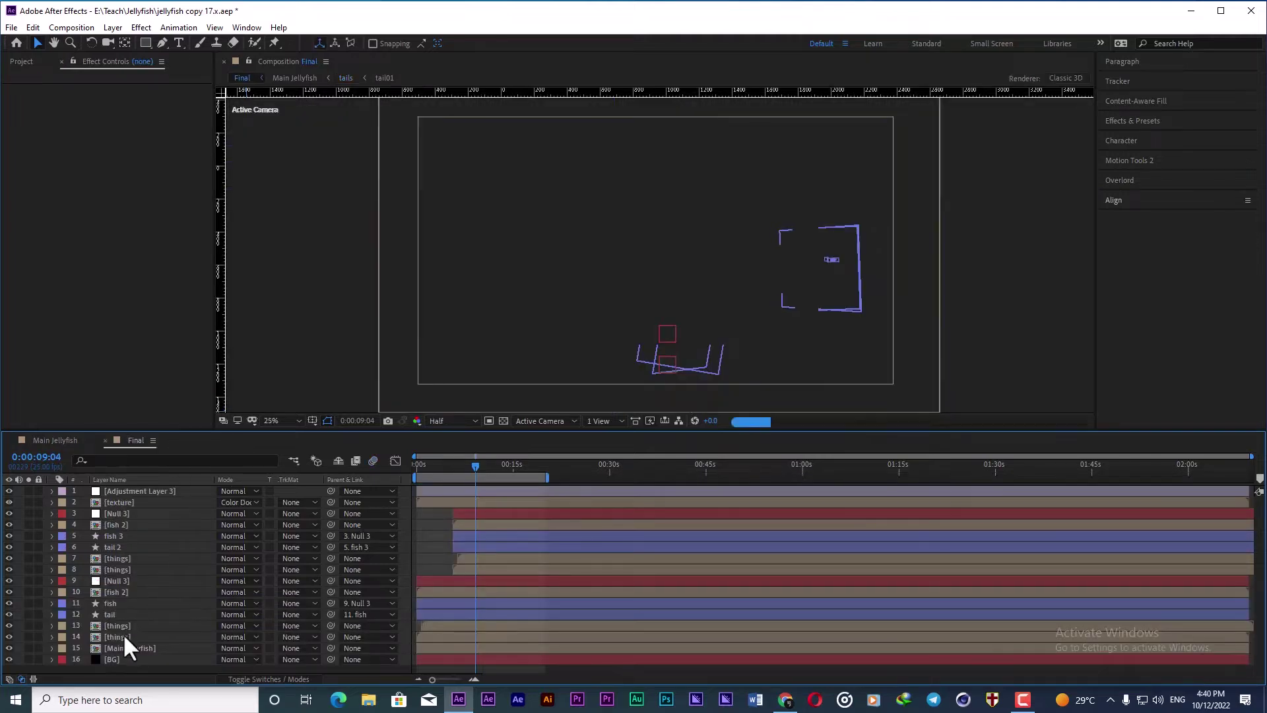
click(56, 439)
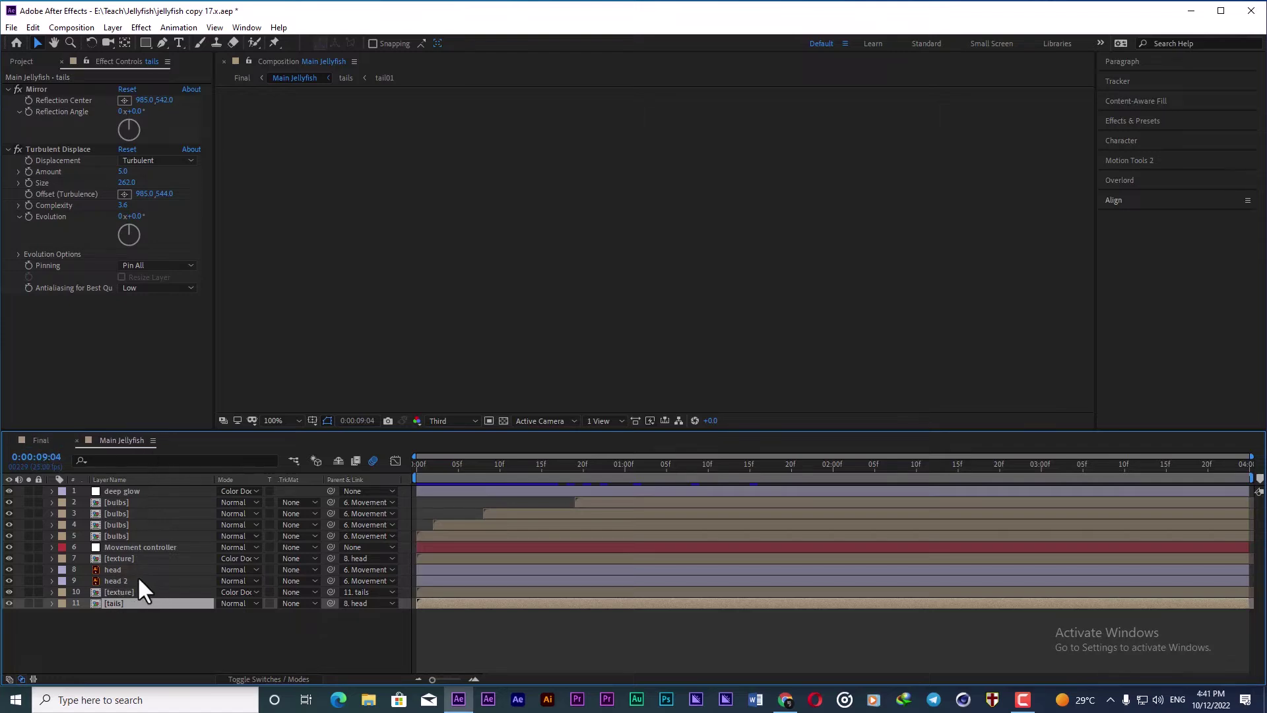
drag(517, 463, 605, 472)
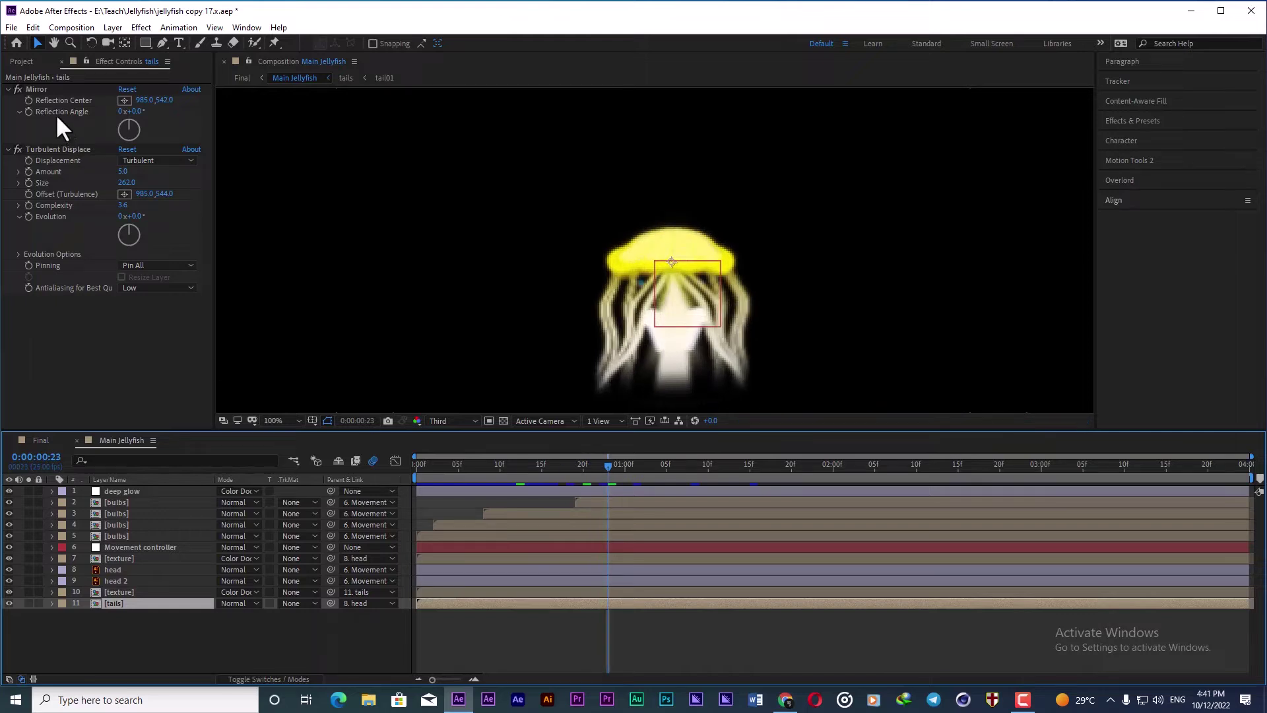
Step: Set the preview resolution to Half and toggle the tails layer's Mirror effect off and on to compare the result
click(38, 89)
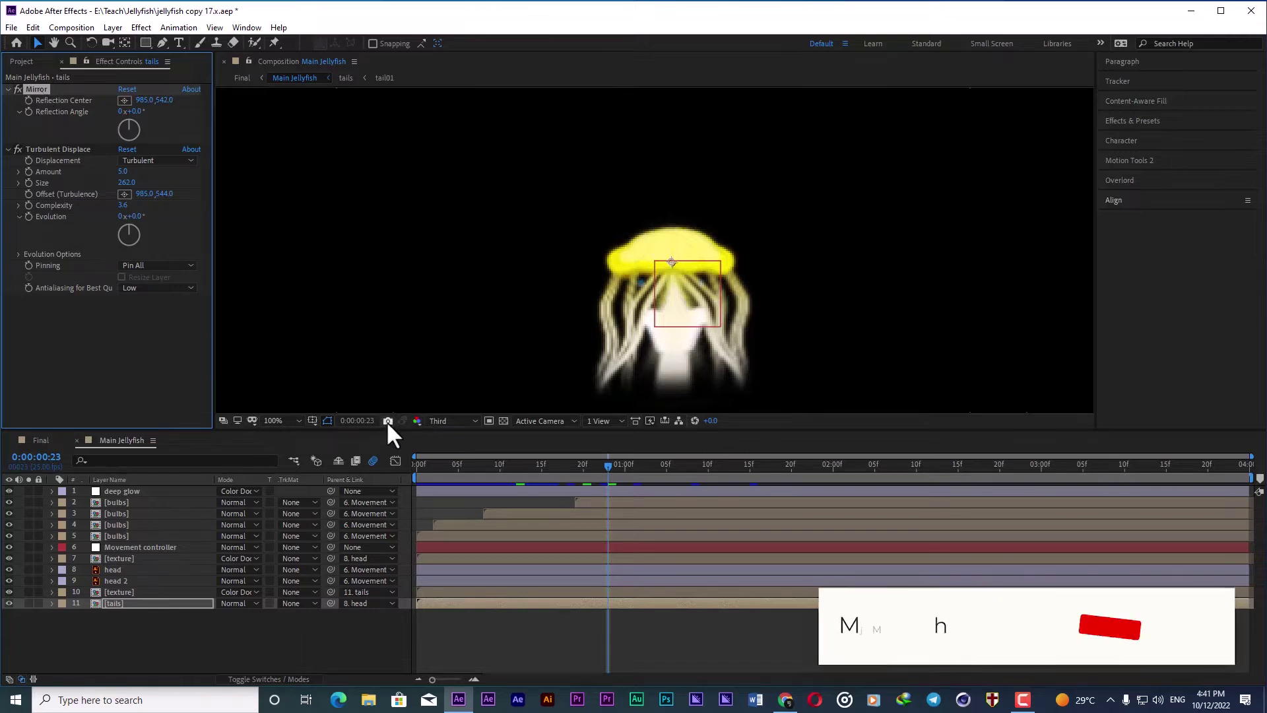
click(444, 421)
click(453, 468)
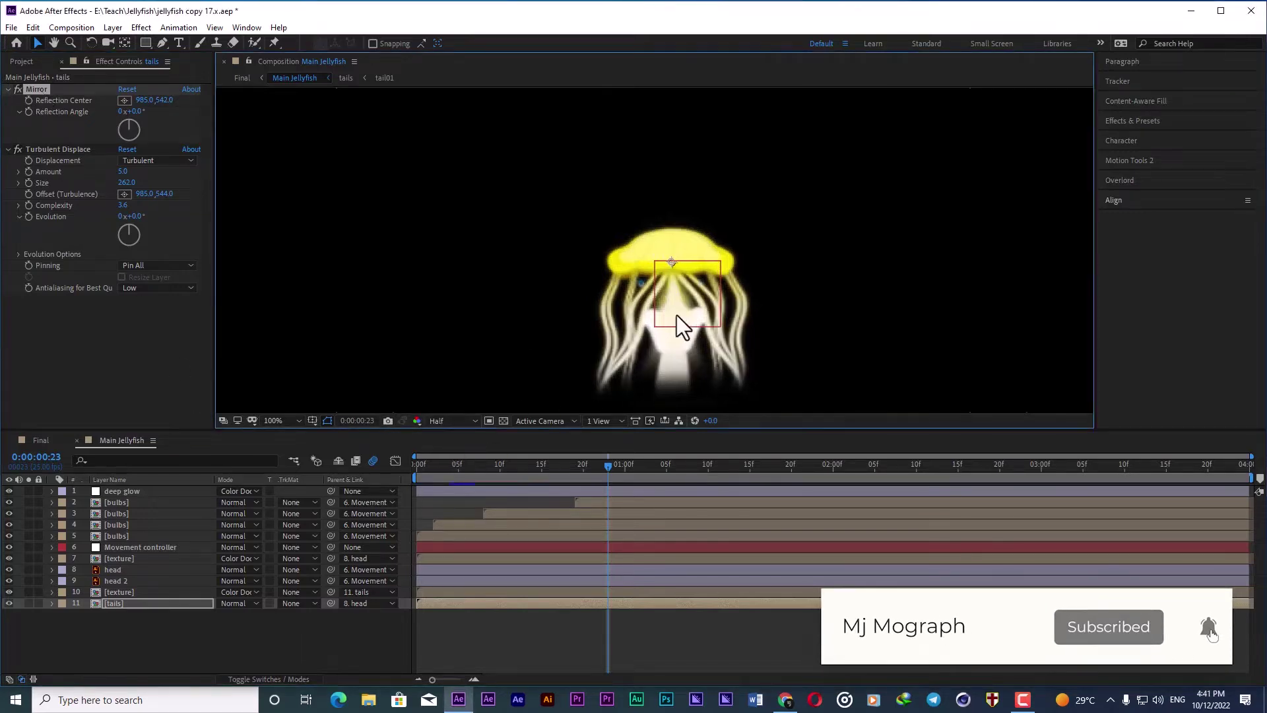
click(14, 87)
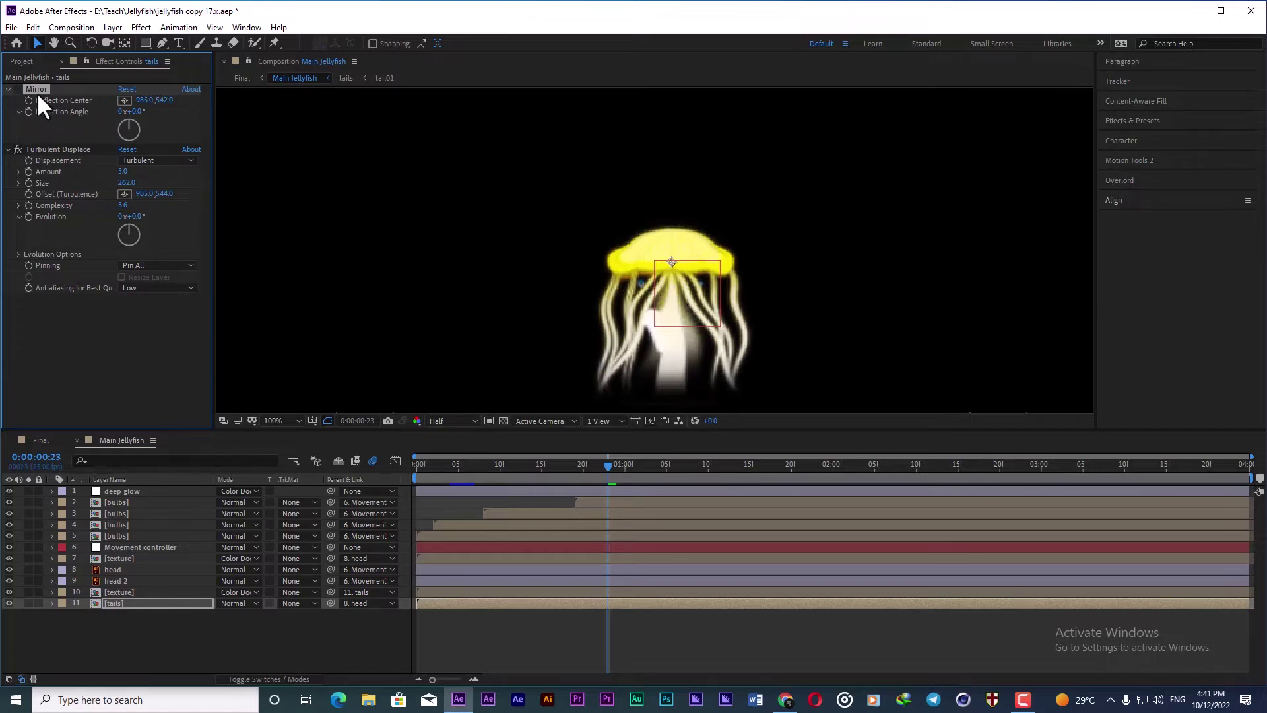
click(18, 89)
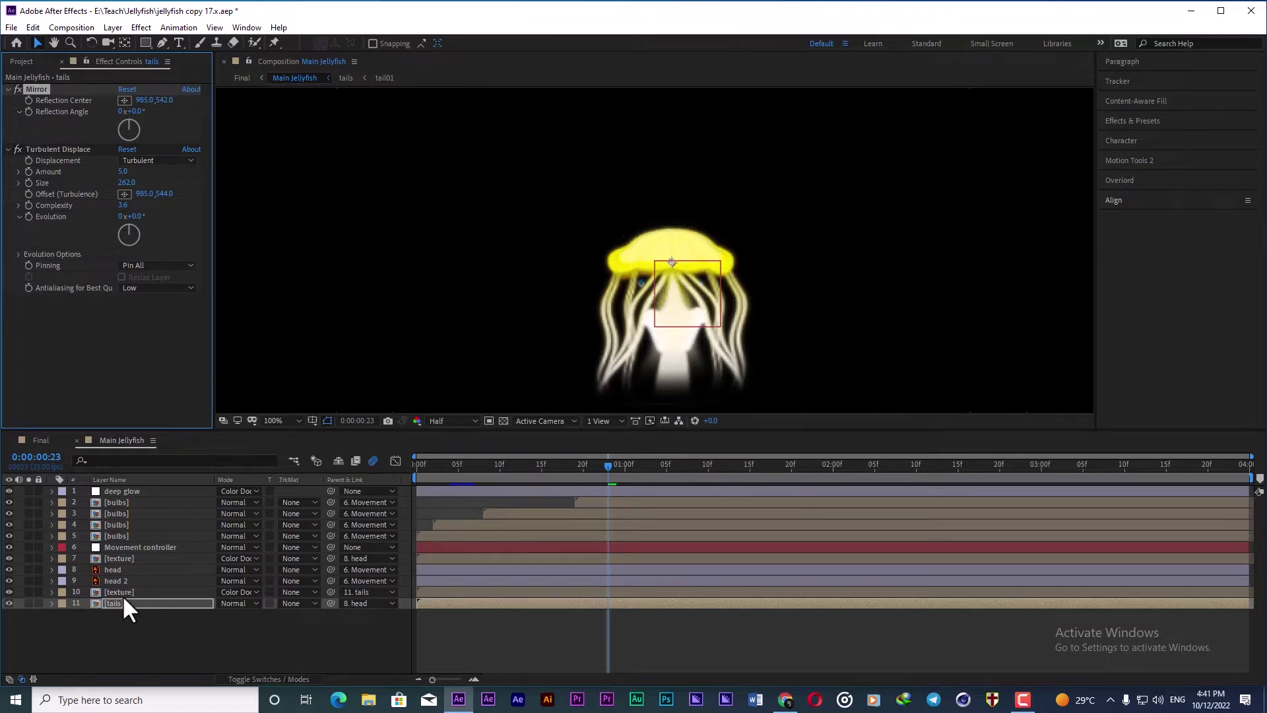
Step: Select the head, tails and head texture layers in turn to examine the parts of the jellyfish
click(119, 558)
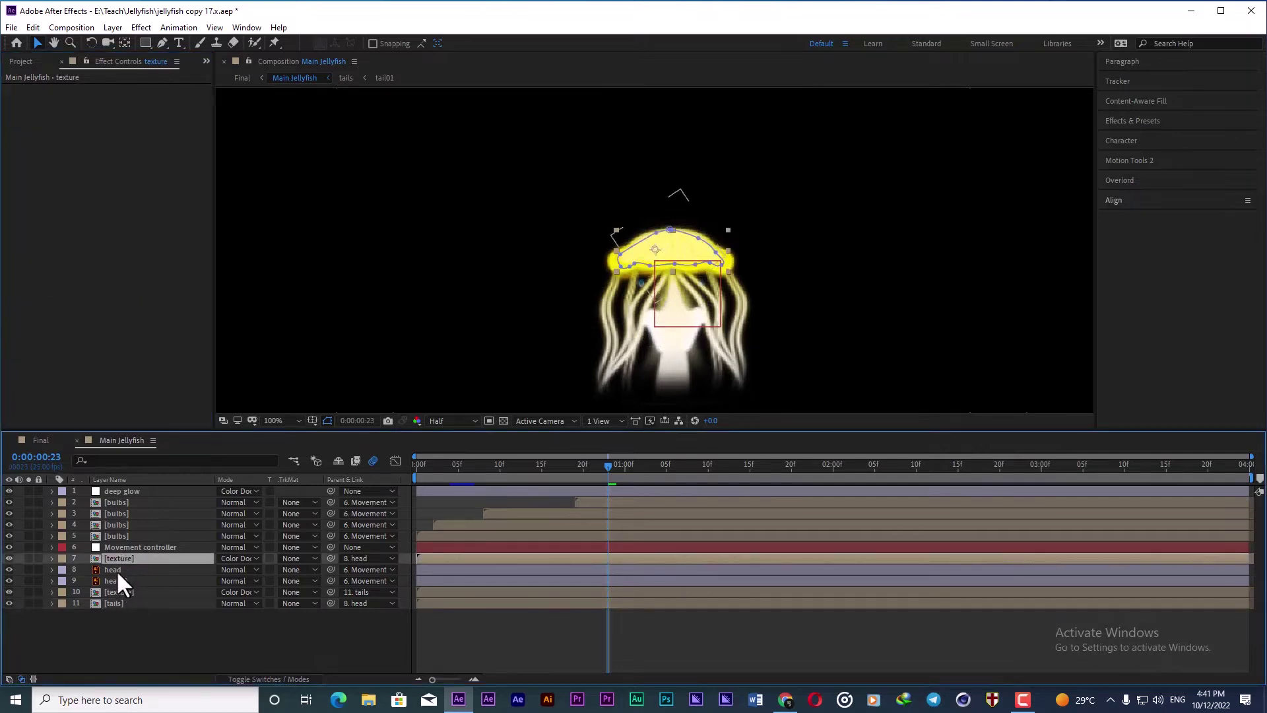
click(116, 570)
click(114, 603)
click(117, 559)
Step: Reveal the Movement controller's Position keyframes and scrub to 0:00:01:06 to view the jellyfish's movement
click(124, 547)
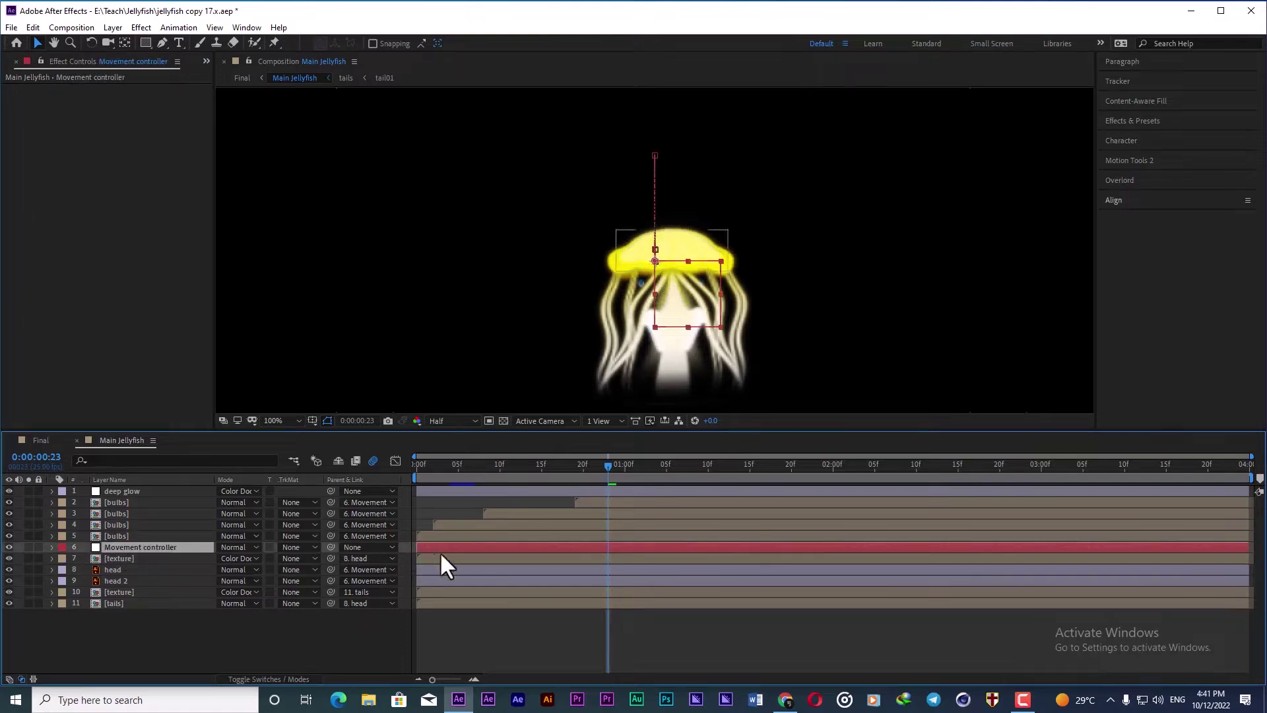
key(p)
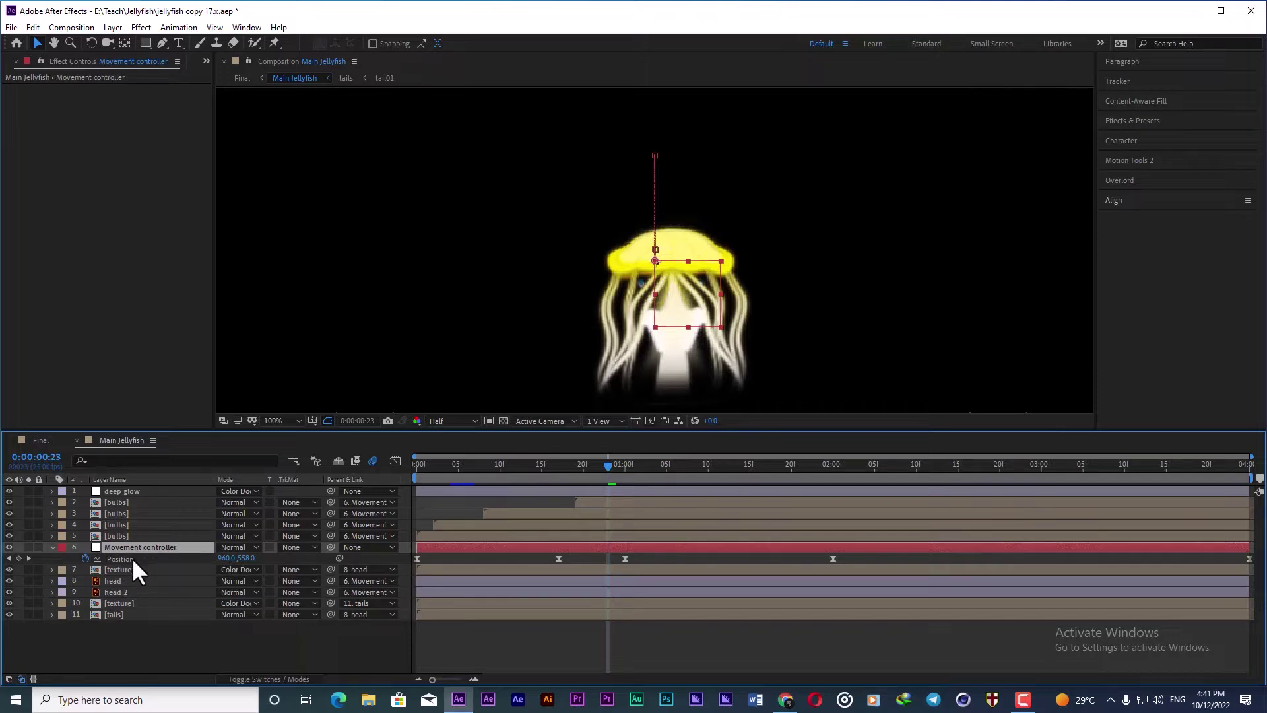
drag(417, 467, 674, 510)
scroll(593, 292, down, 4)
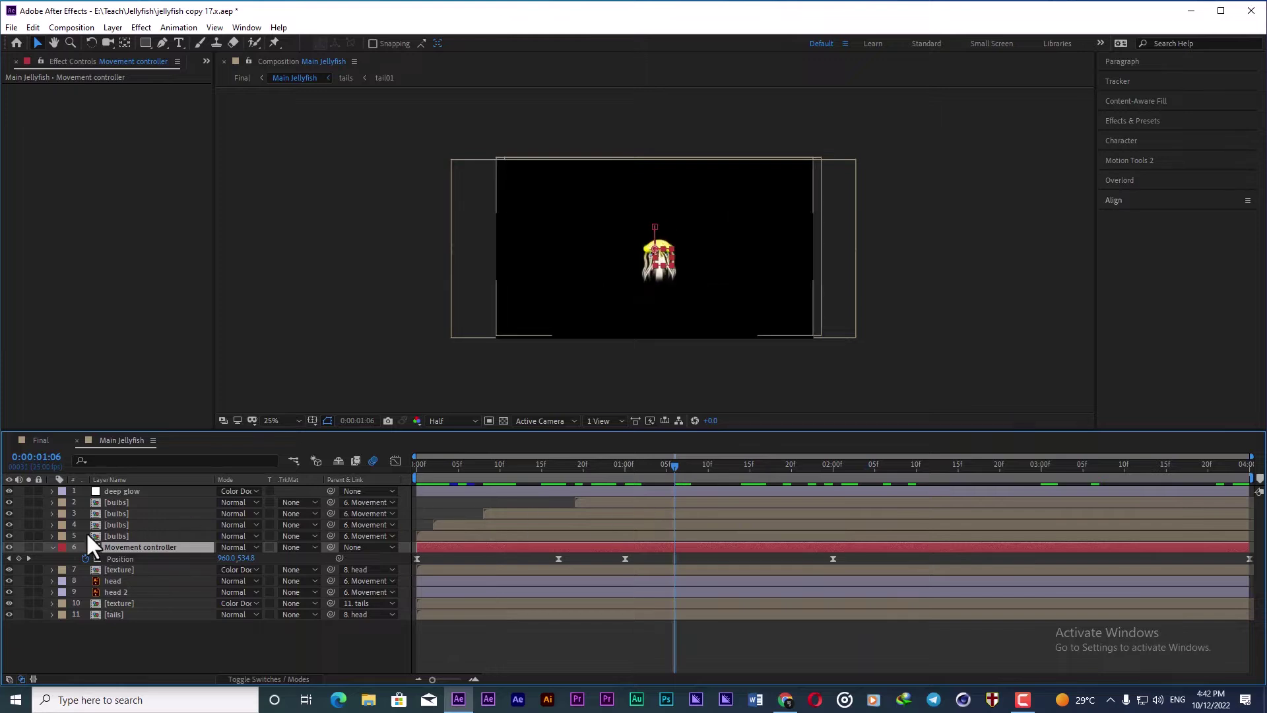
Step: Open the bulbs precomposition on layer 5 and scrub to 0:00:02:19 to view bulb 4's motion along its path
click(112, 535)
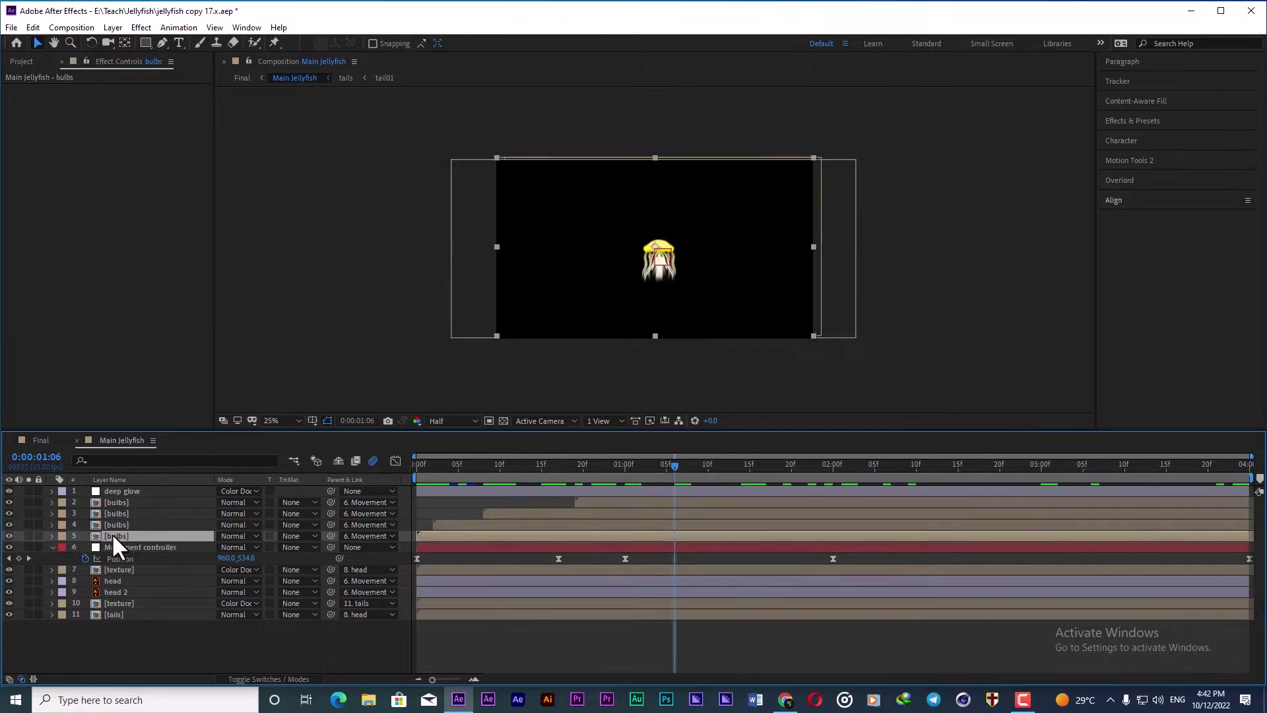
double_click(113, 535)
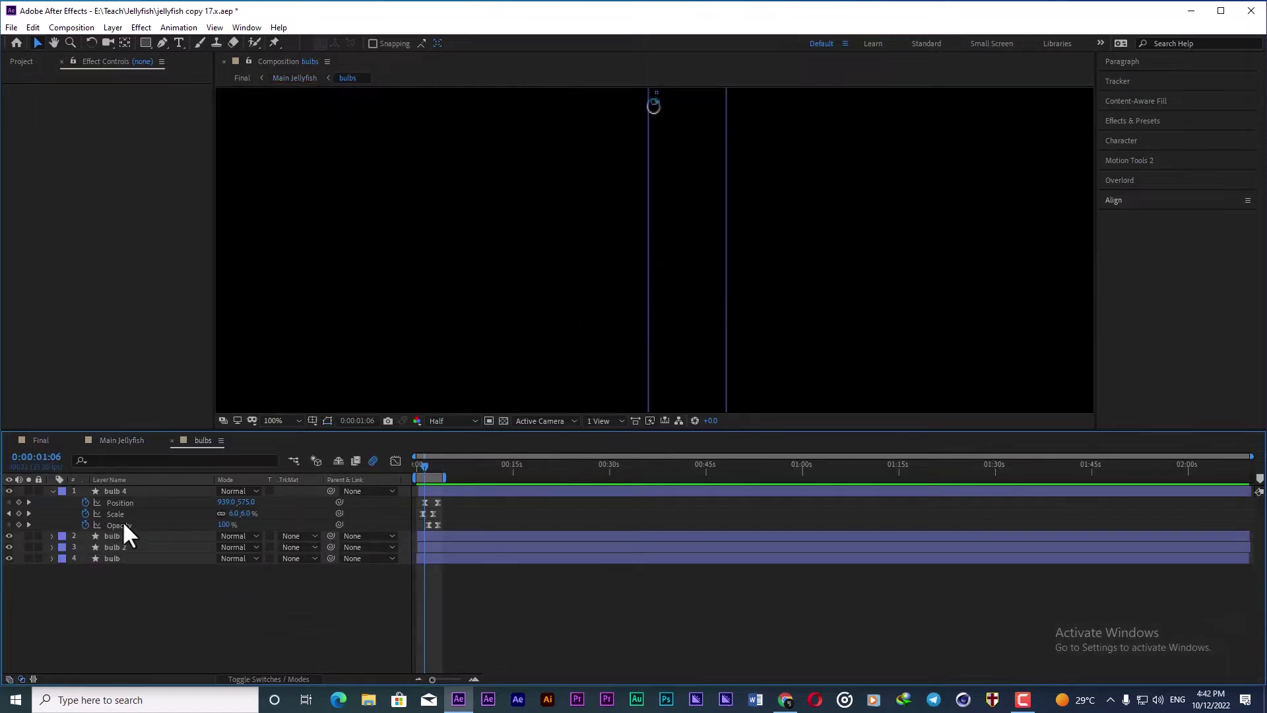
click(122, 492)
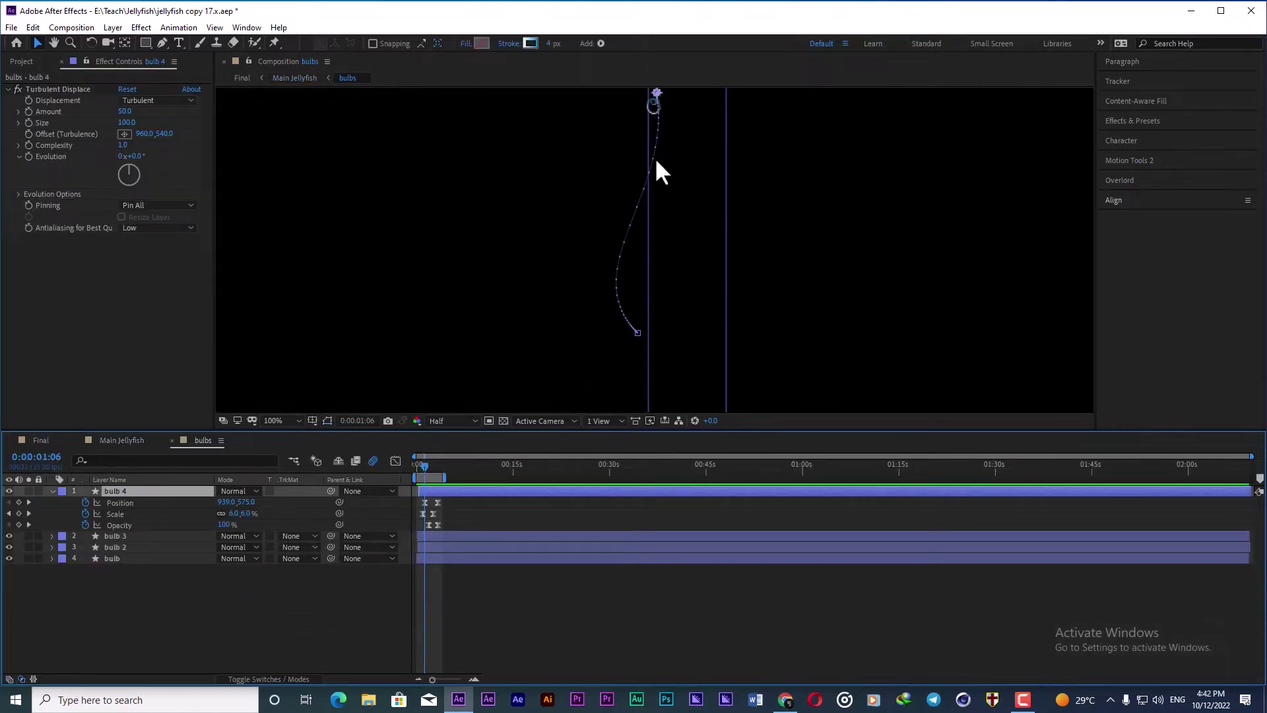
drag(424, 466, 435, 467)
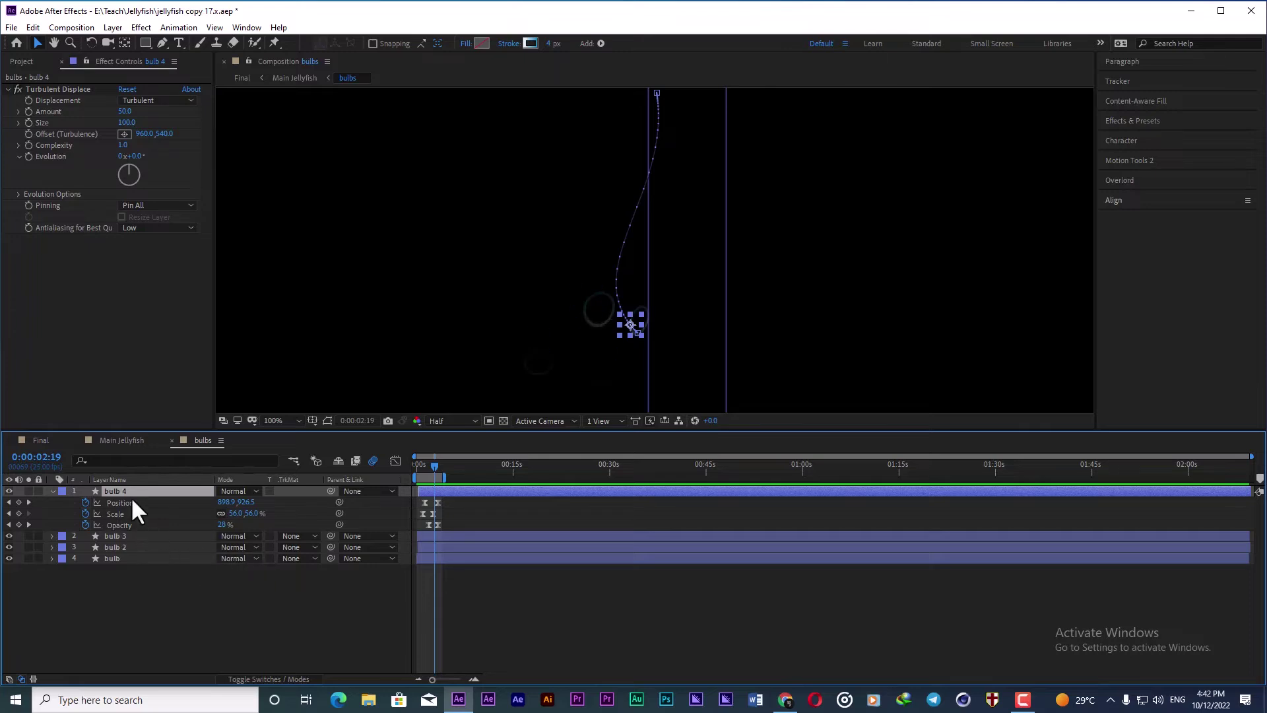
Step: Examine bulb 4's Turbulent Displace effect at 0:00:01:24, close the bulbs composition, and select the topmost bulbs layer in Main Jellyfish
click(48, 90)
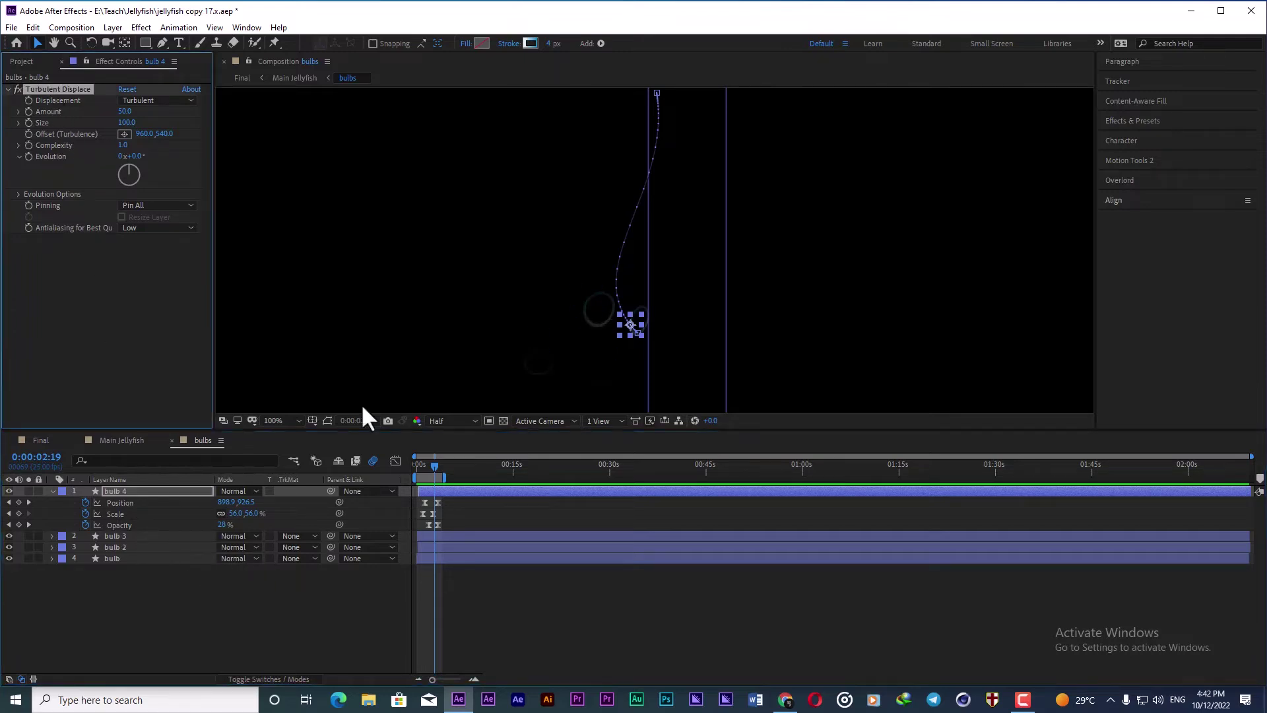
drag(428, 468, 429, 464)
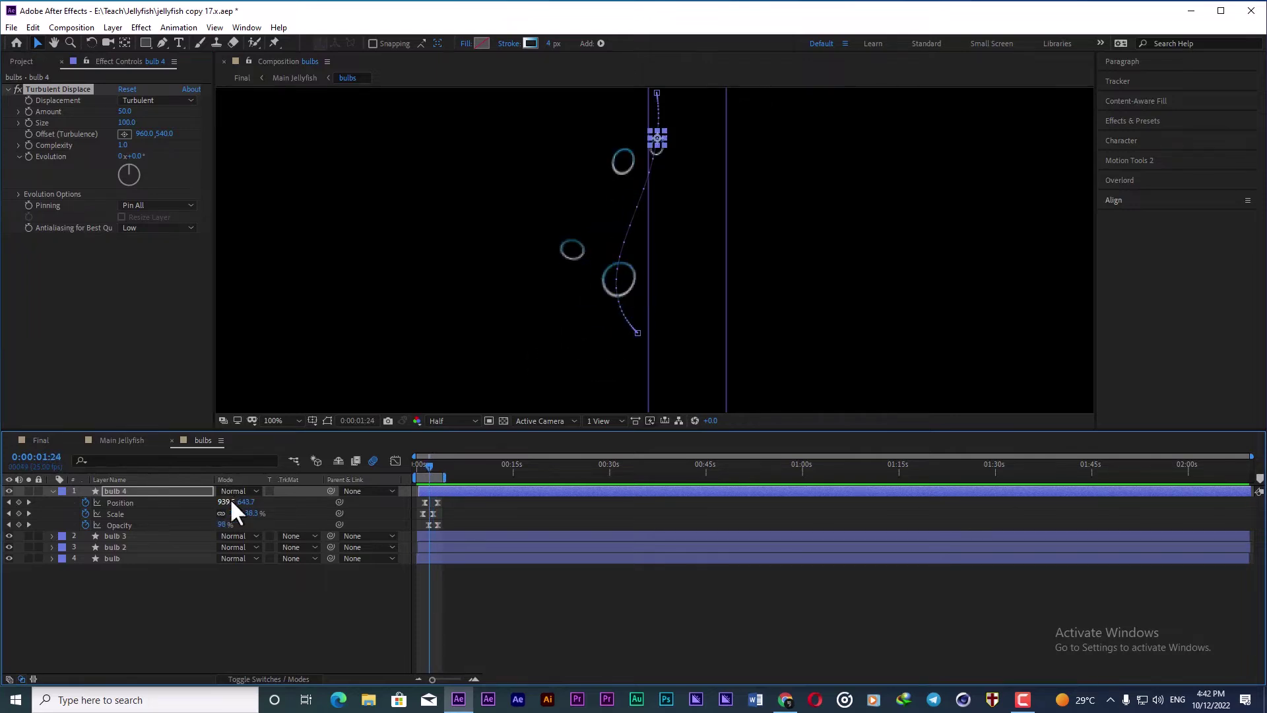
click(172, 440)
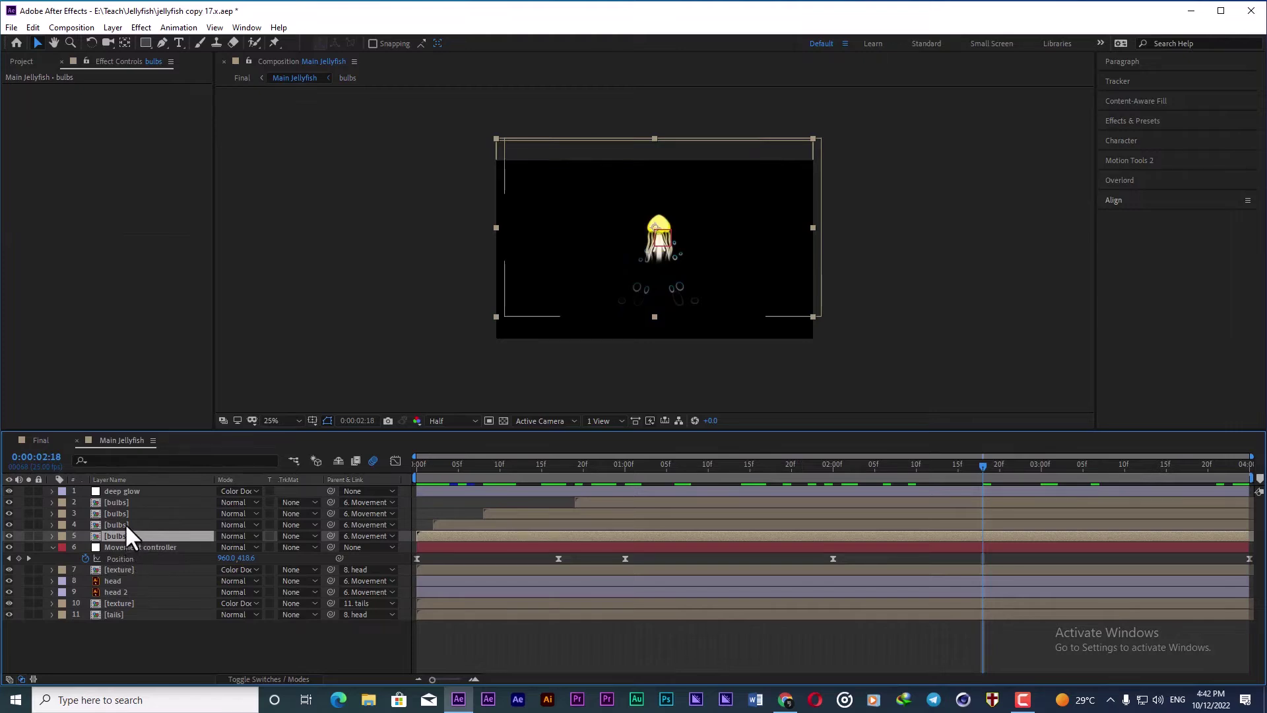
click(121, 504)
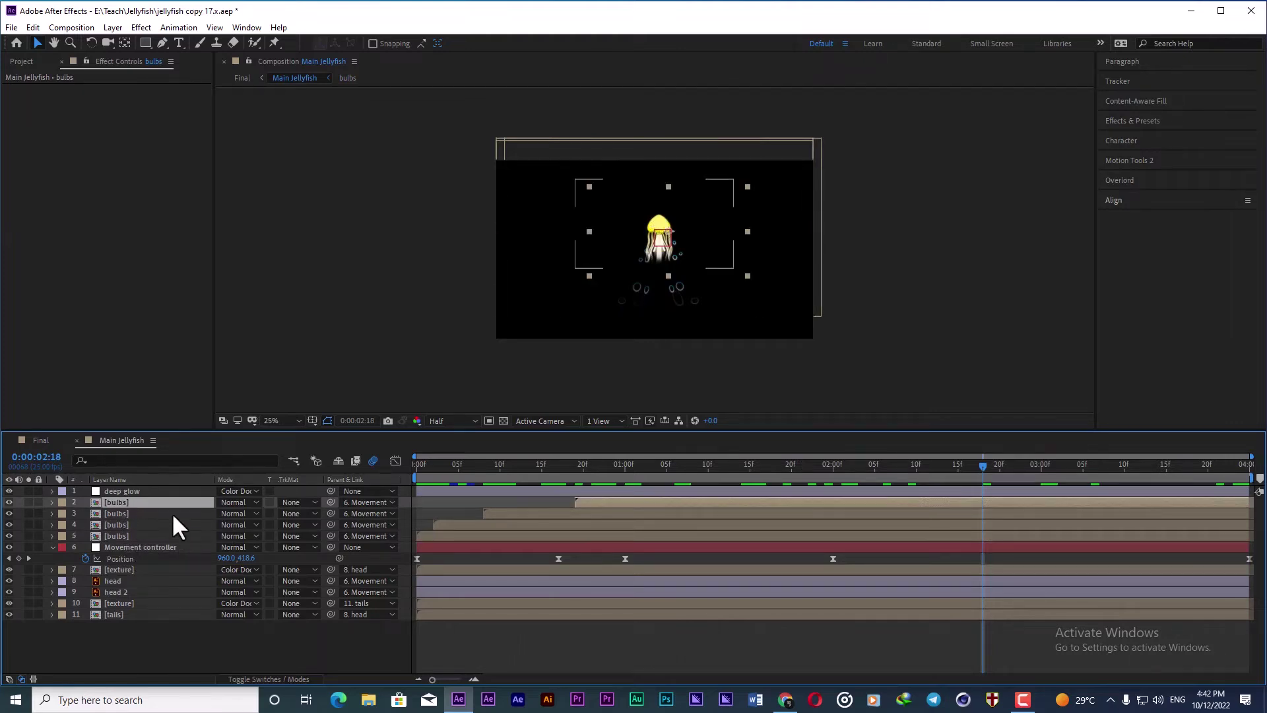
Step: Toggle the Deep Glow effect on the deep glow adjustment layer off and on to compare the jellyfish's look
click(133, 489)
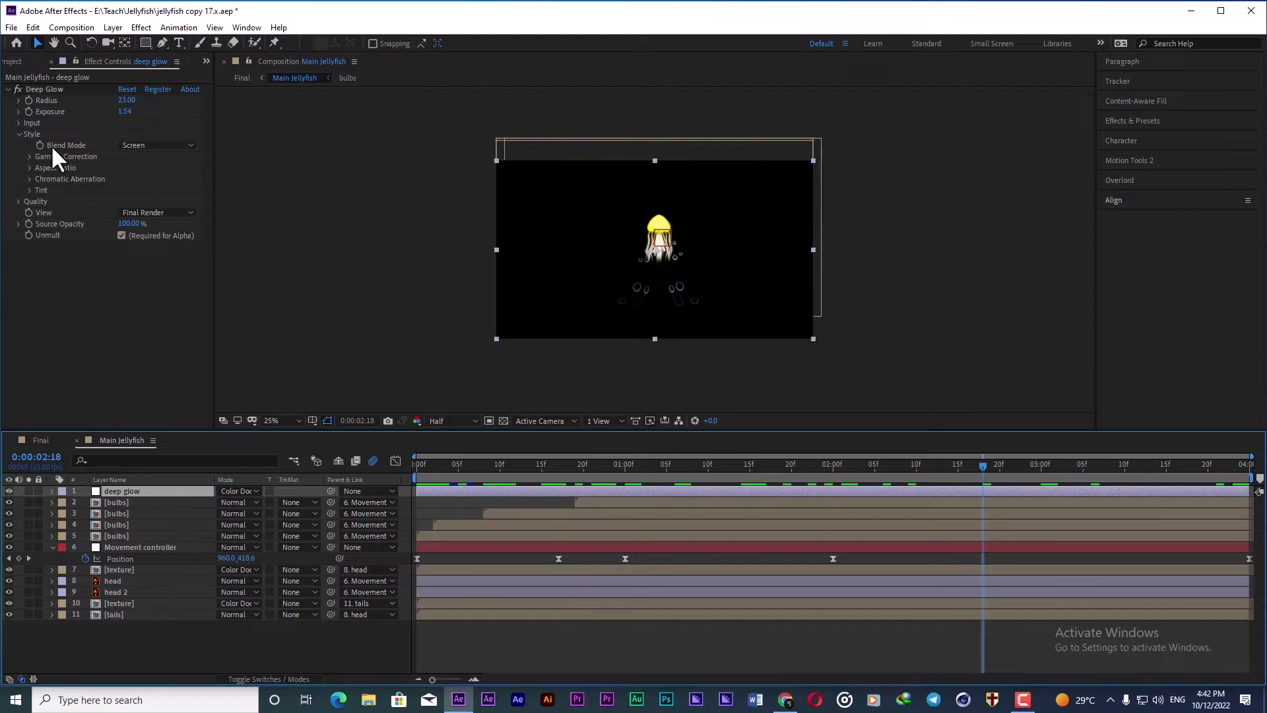
click(18, 89)
scroll(635, 251, up, 2)
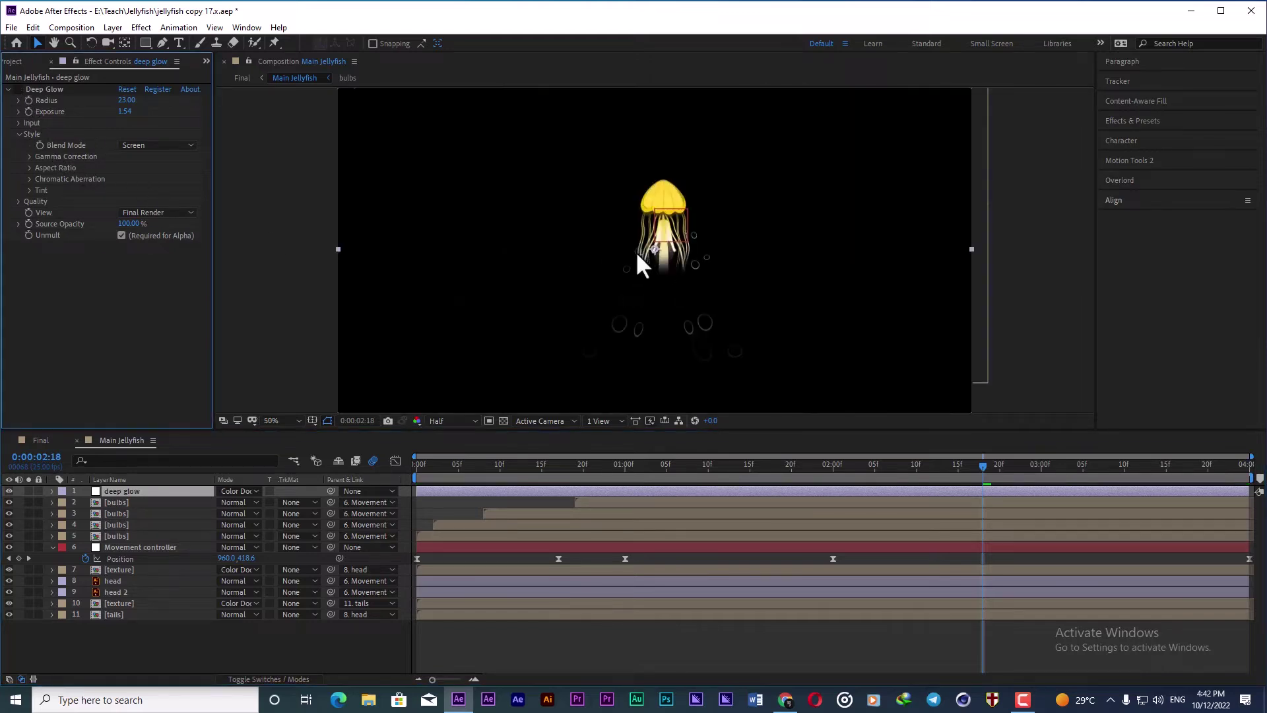
click(18, 89)
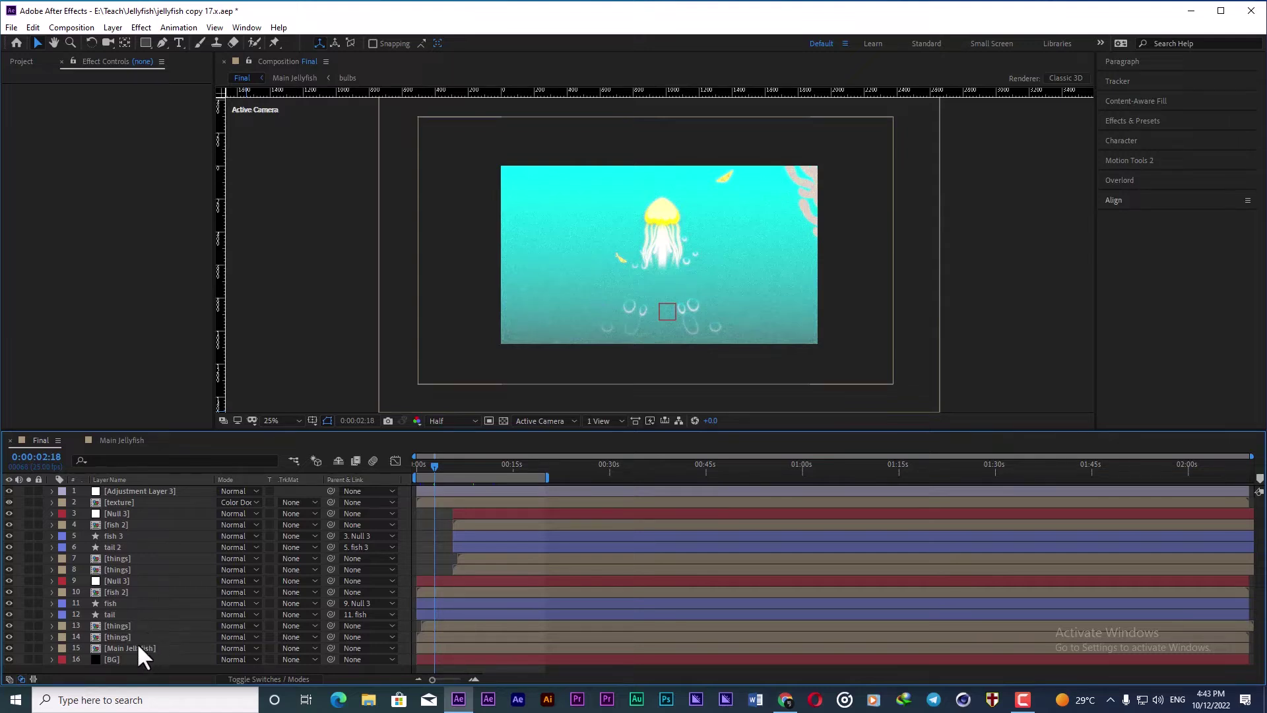
Step: Solo the BG layer in the Final composition and select its Gradient Ramp effect to examine the settings
click(112, 658)
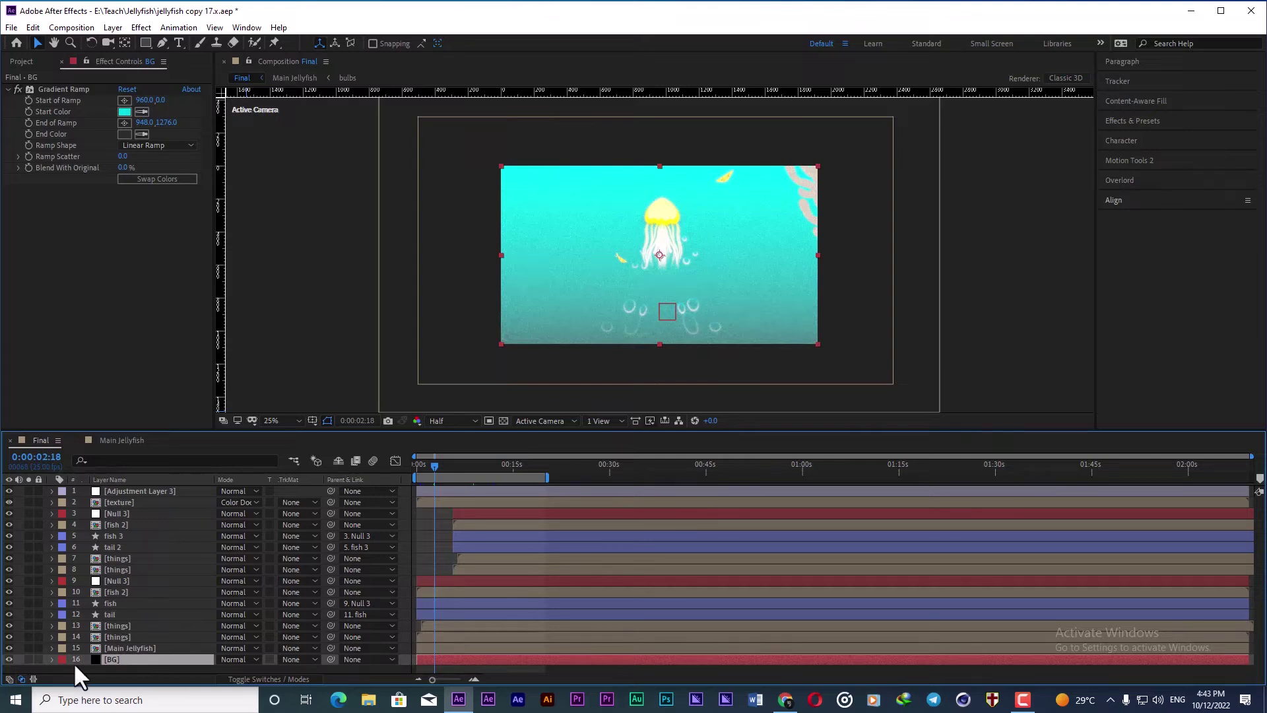
click(28, 658)
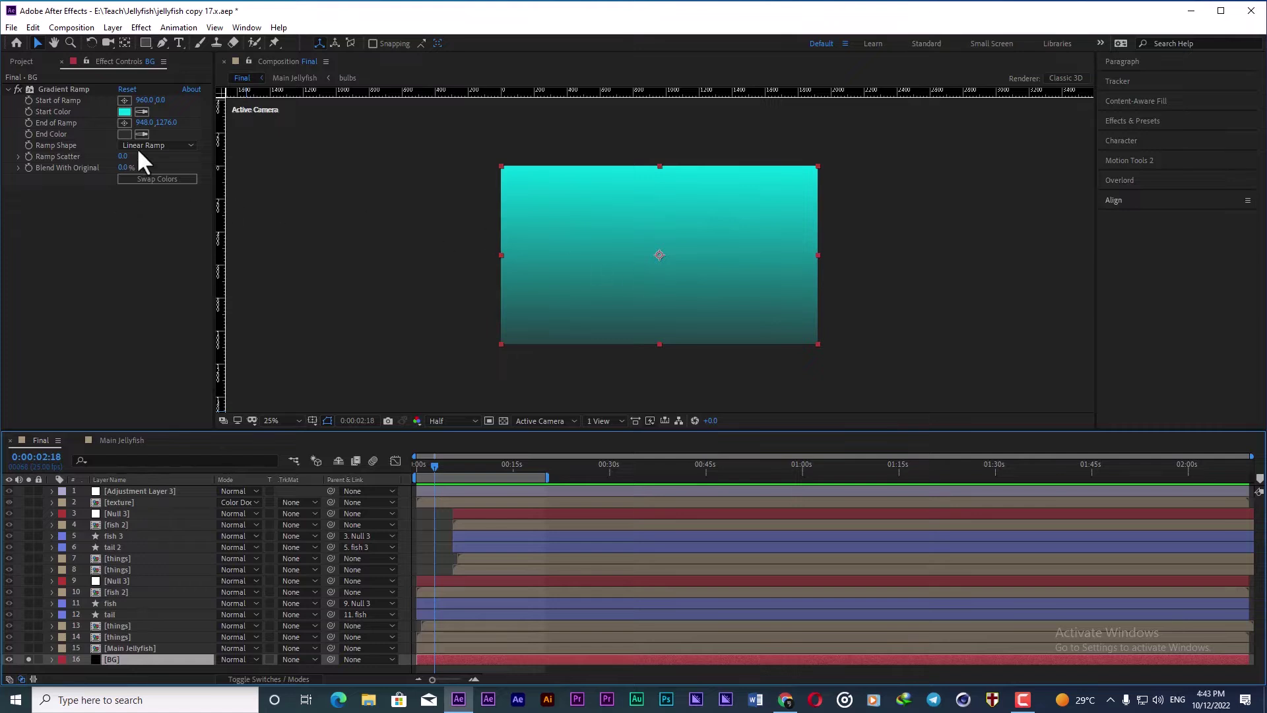
click(57, 88)
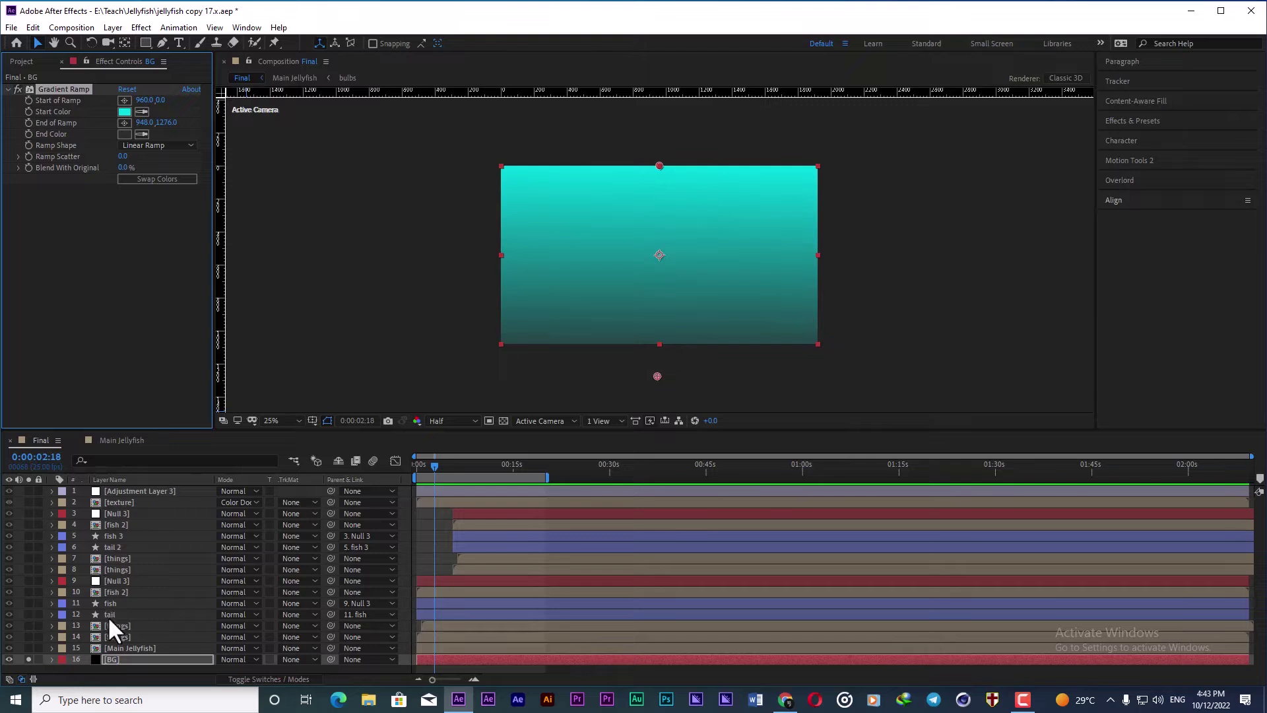
Step: Solo the Main Jellyfish layer alongside BG, reveal its keyframed properties, and scrub to 0:00:02:04 to preview its Position animation
click(128, 648)
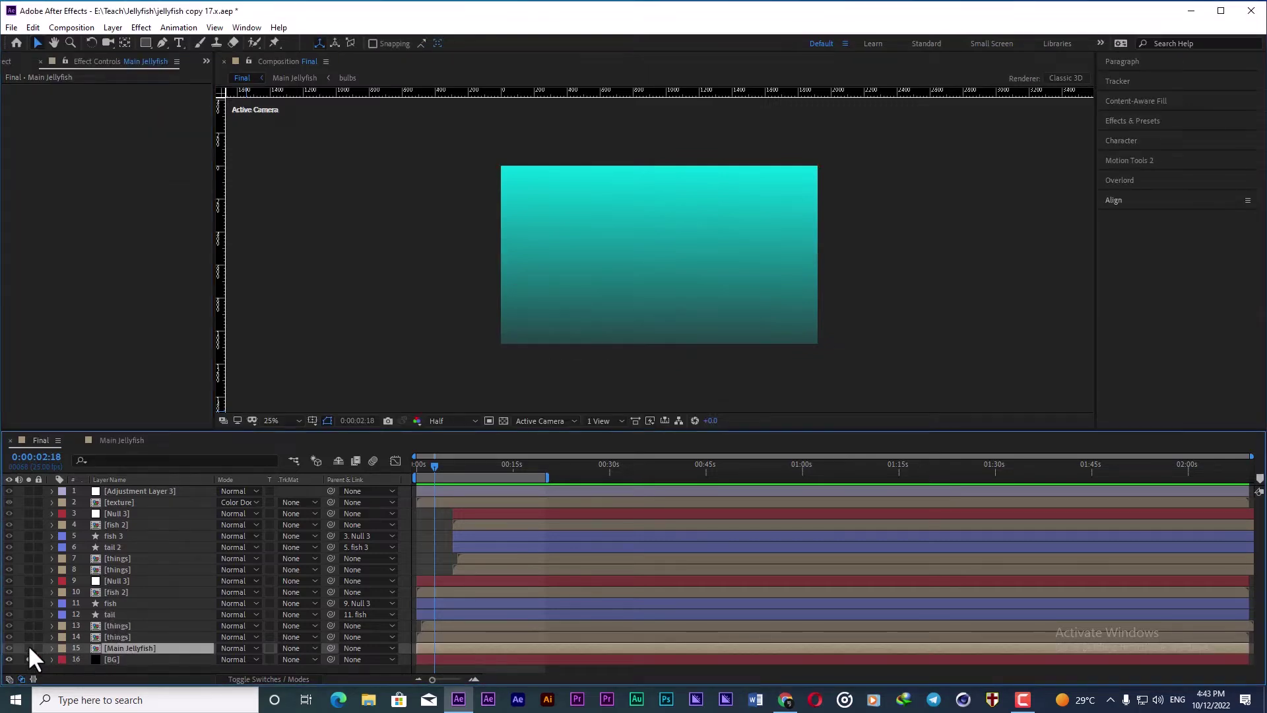
click(28, 648)
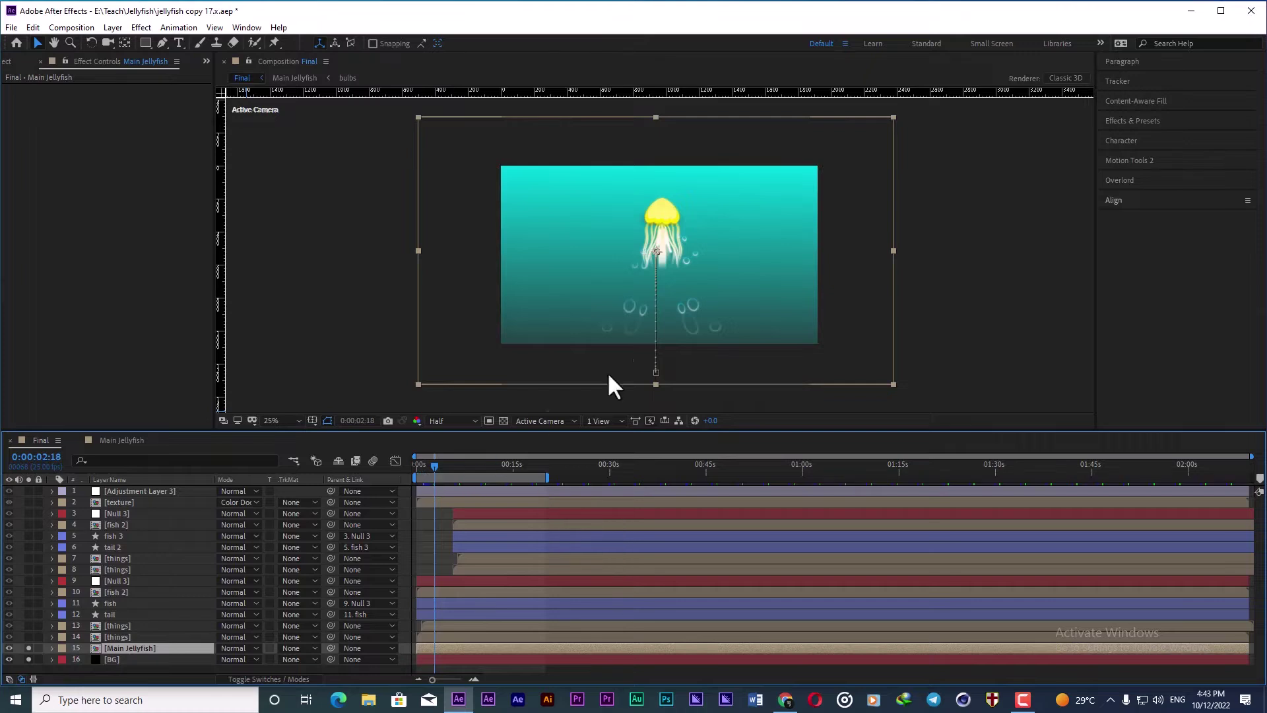
key(u)
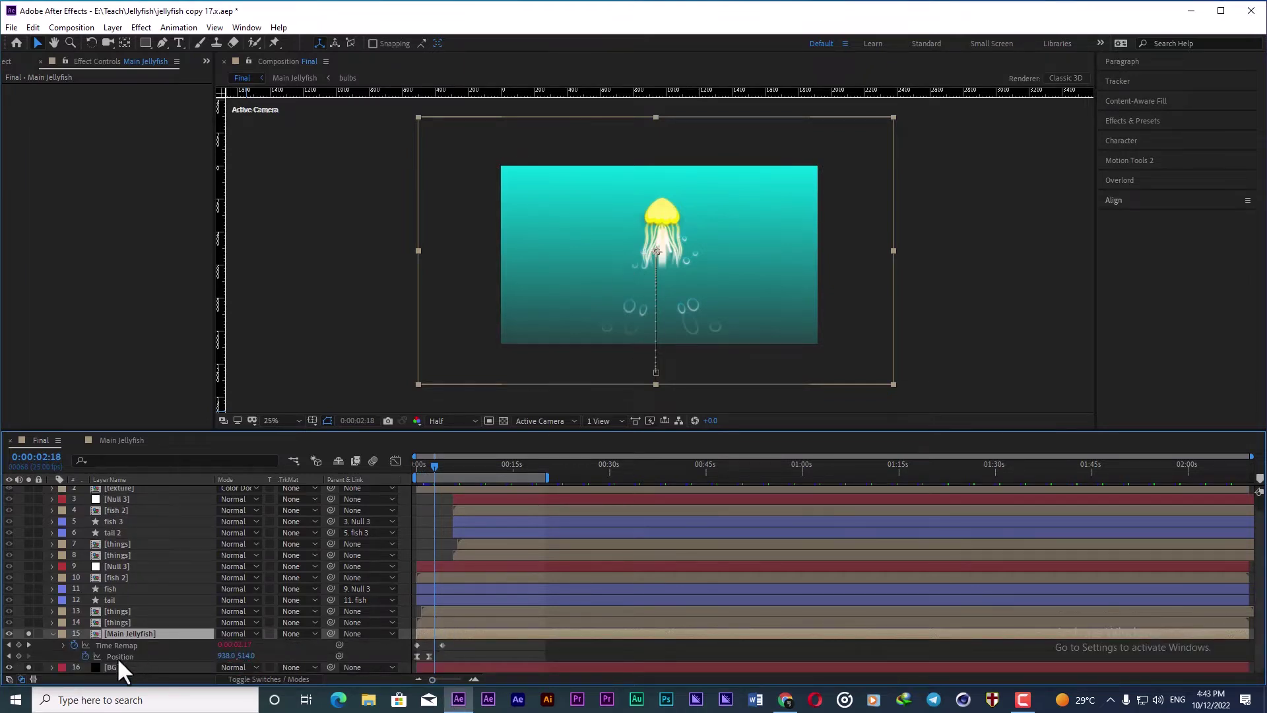
click(119, 656)
click(419, 466)
drag(417, 465, 429, 464)
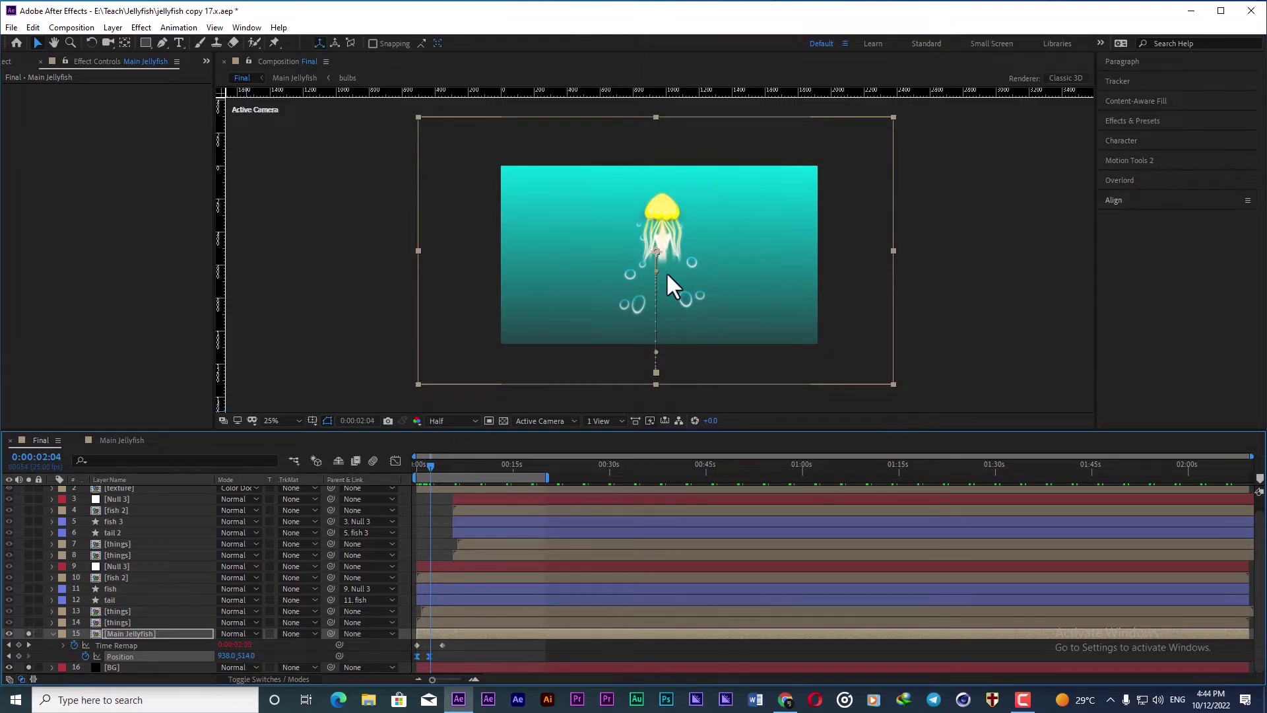
Step: Examine the expression on the Main Jellyfish layer's Time Remap property, then collapse it and reselect the layer
click(122, 645)
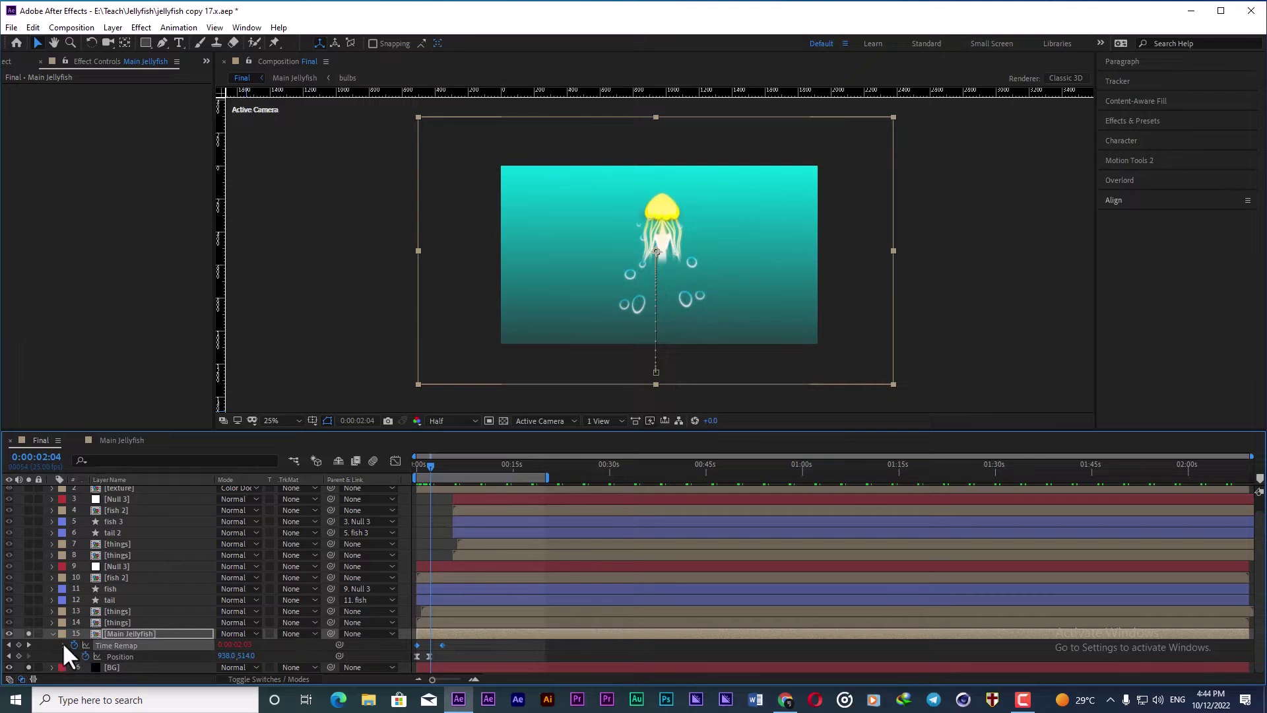
text(loopOut())
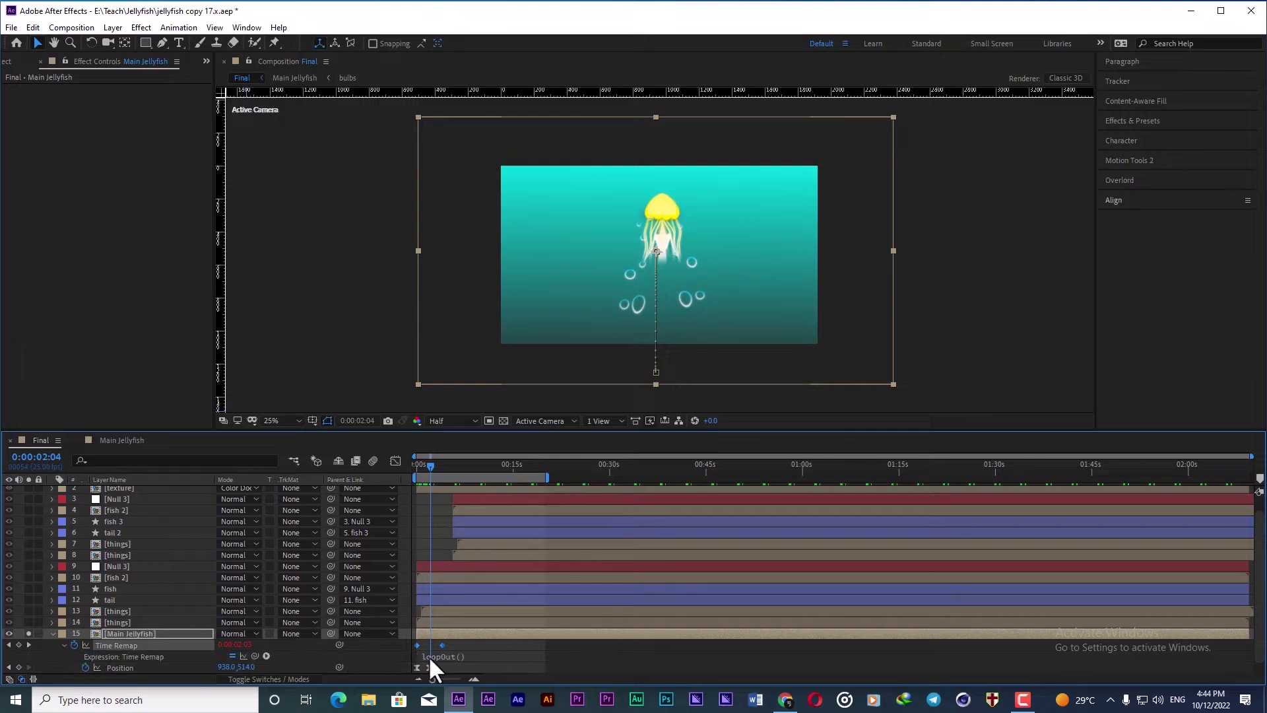
click(63, 644)
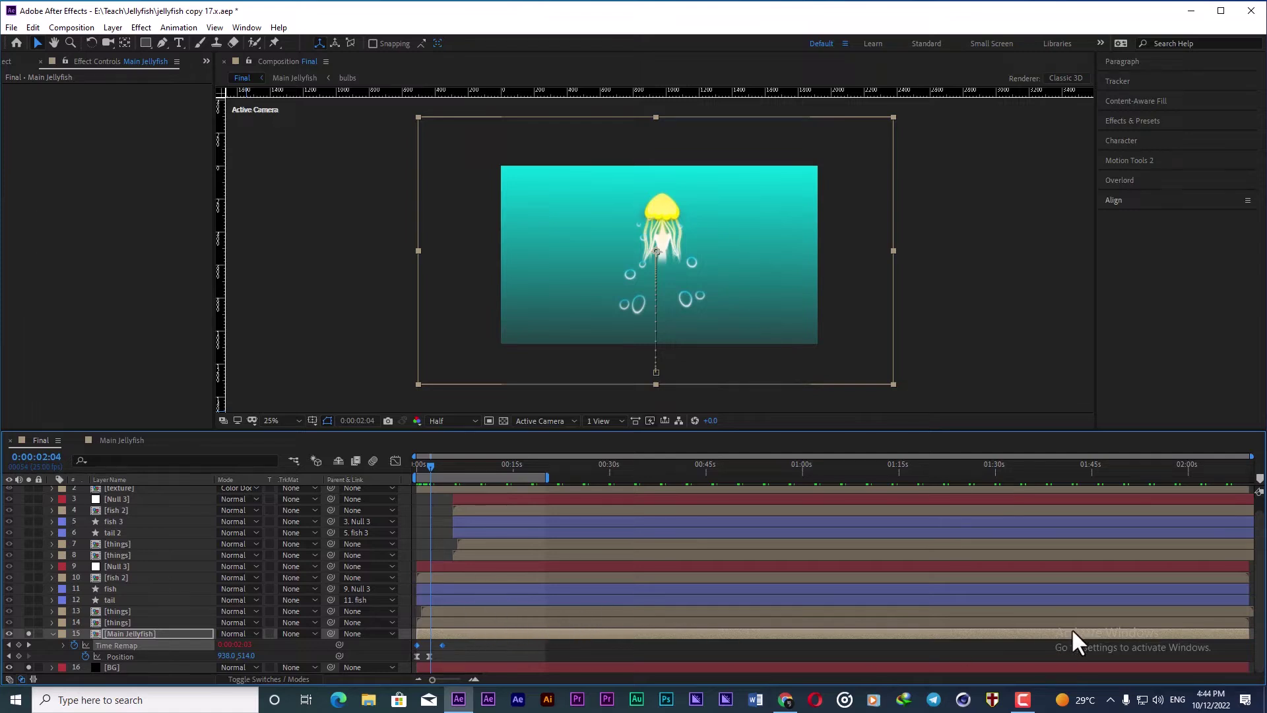
click(116, 635)
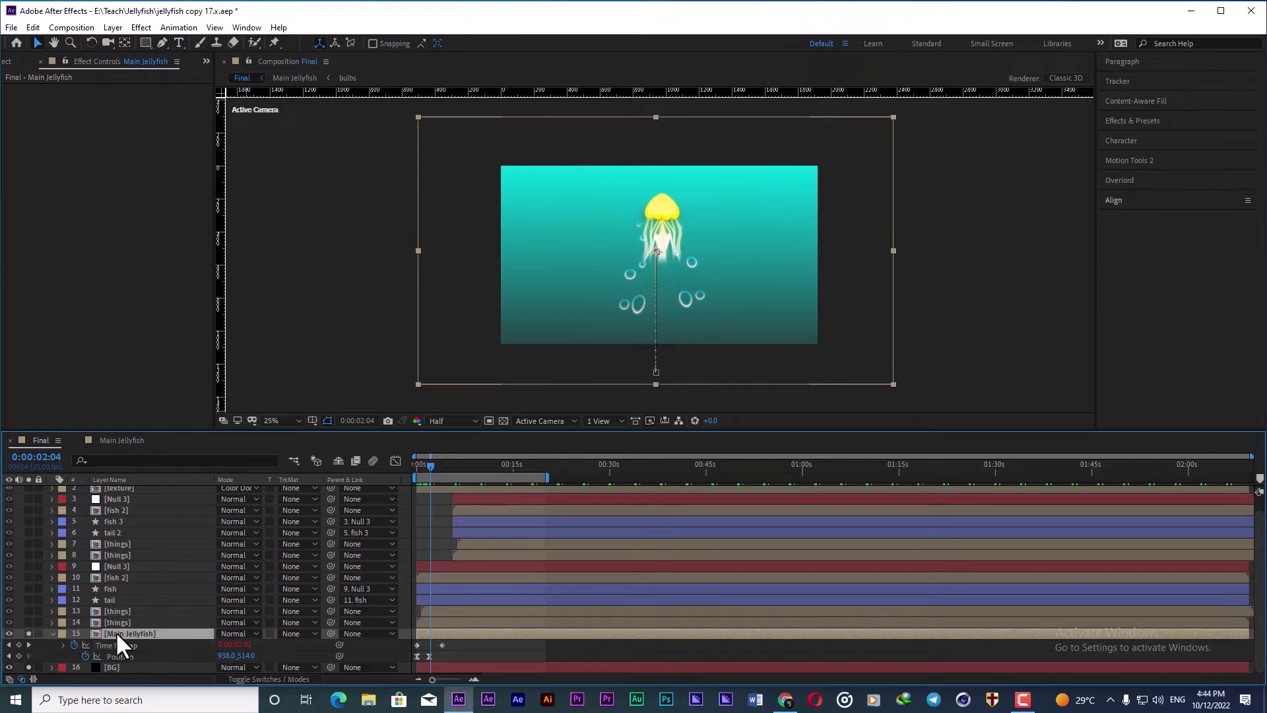
Step: Solo the two things layers 13 and 14 in Final and open the things precomposition on layer 14
click(29, 622)
click(29, 612)
click(116, 621)
double_click(116, 621)
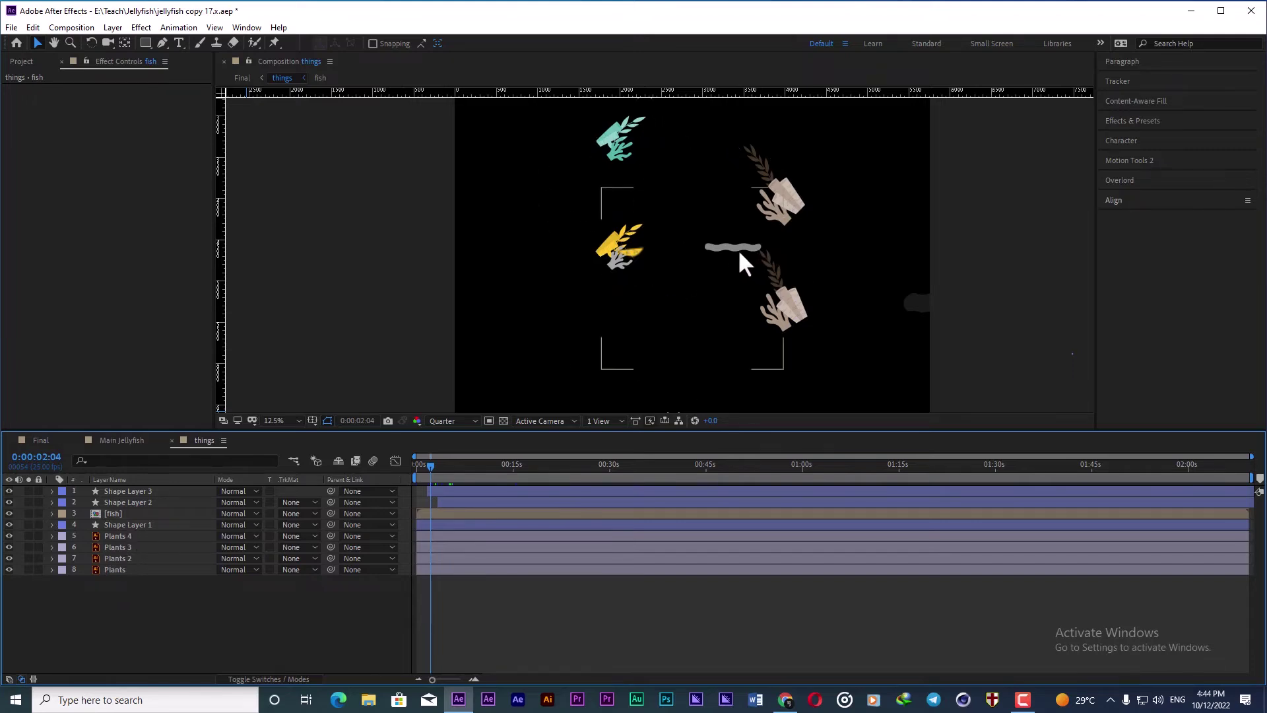
Step: Examine the Wave Warp effect on Shape Layer 2 and Shape Layer 3, and scrub to 0:00:07:02 to view their motion
click(118, 501)
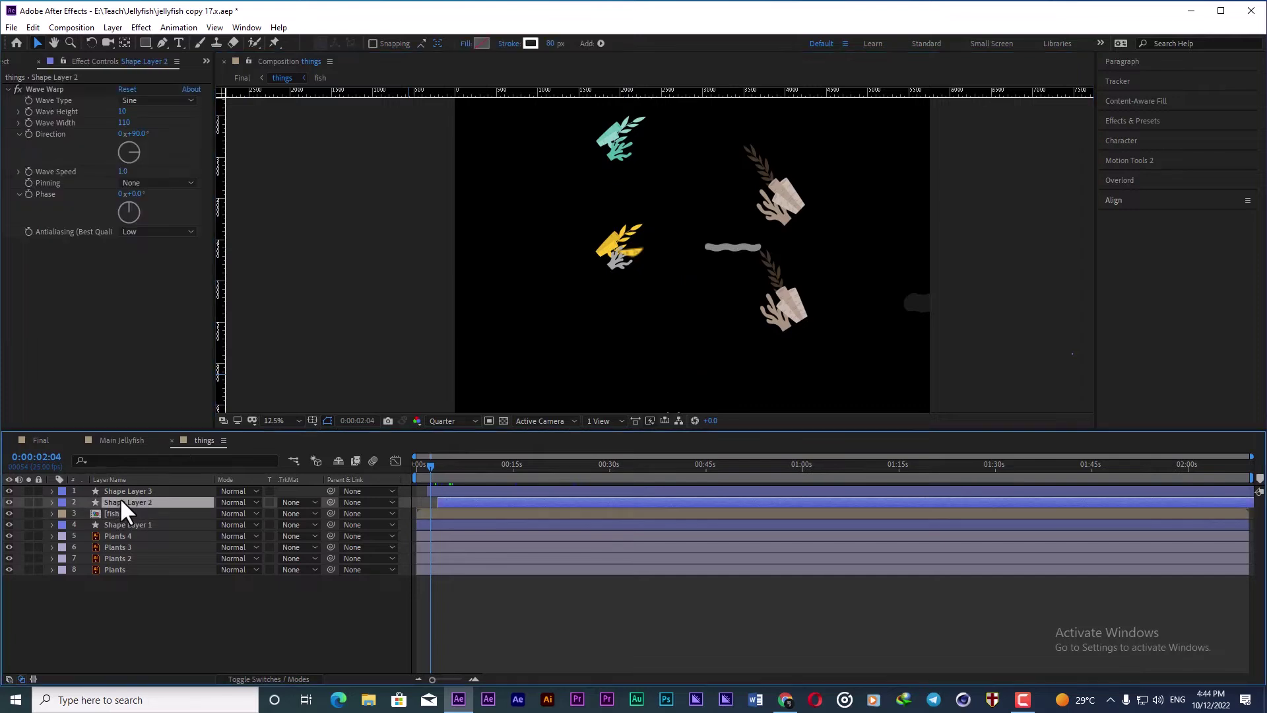
click(122, 491)
drag(433, 462, 462, 466)
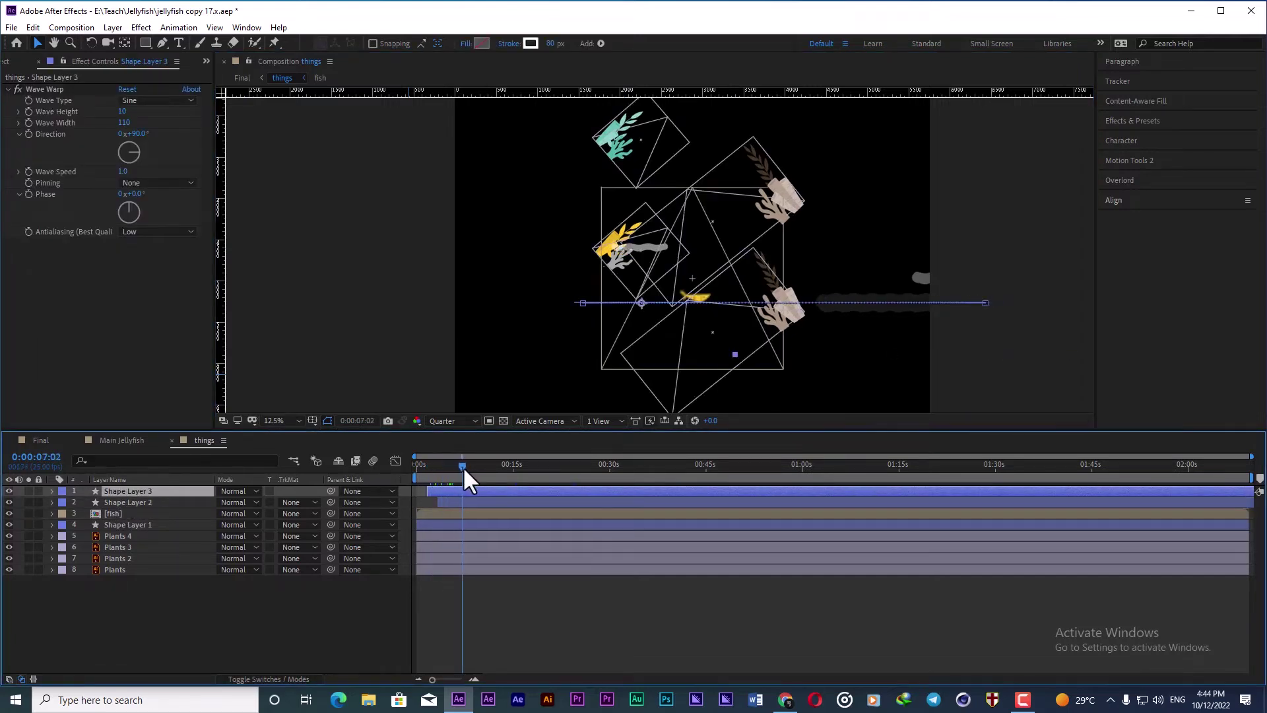
click(275, 598)
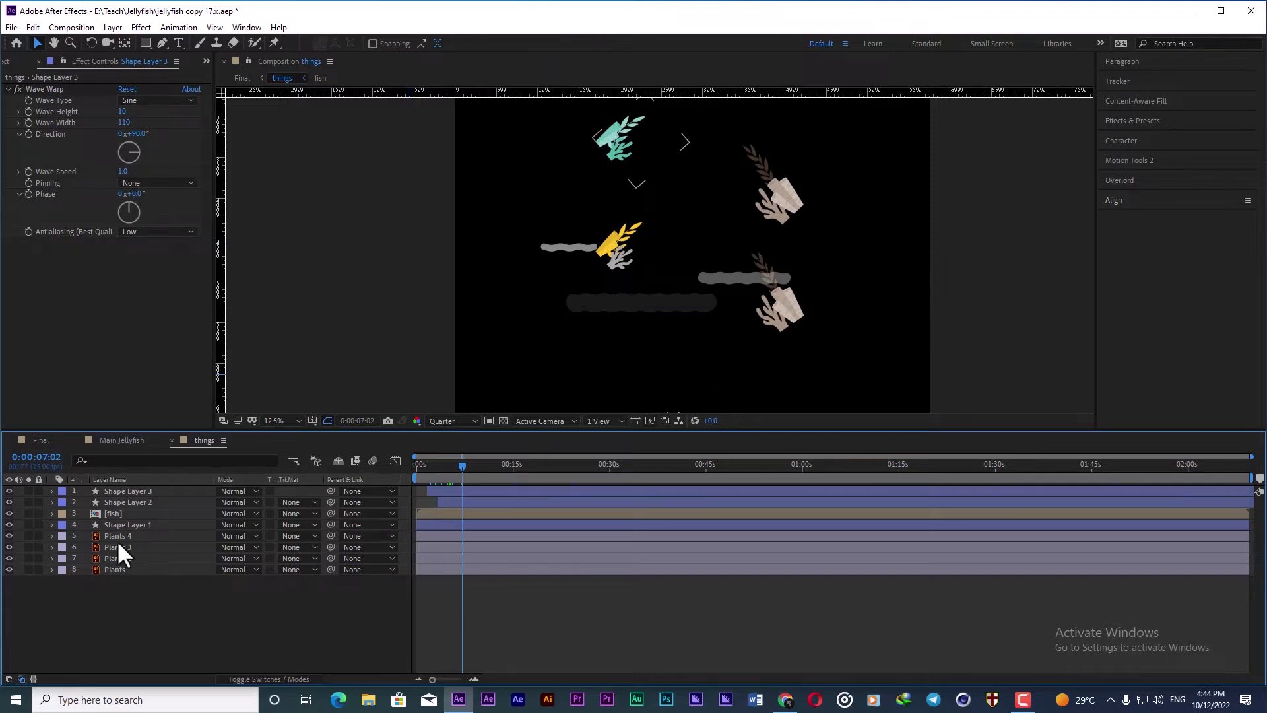
Step: Examine the CC Bend It effect on the Plants layer and the expression on its Bend property, then collapse the layer
click(116, 569)
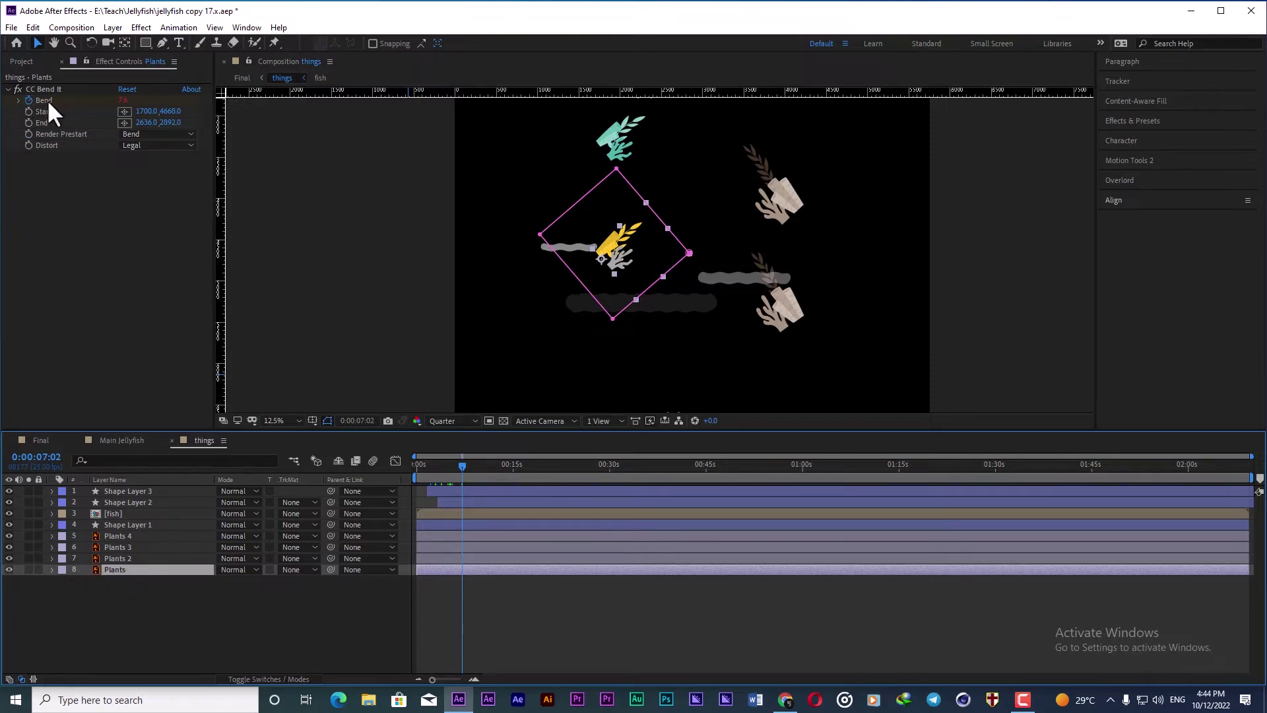
click(52, 569)
click(62, 593)
click(74, 604)
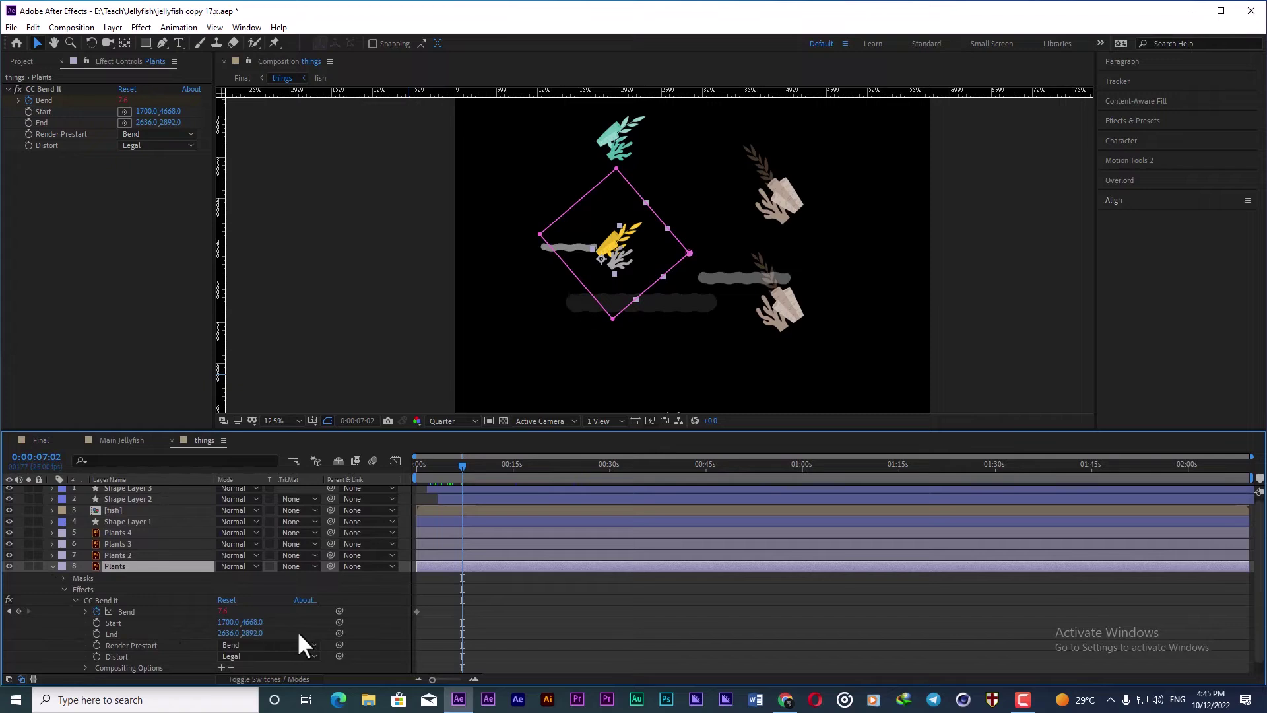
click(85, 611)
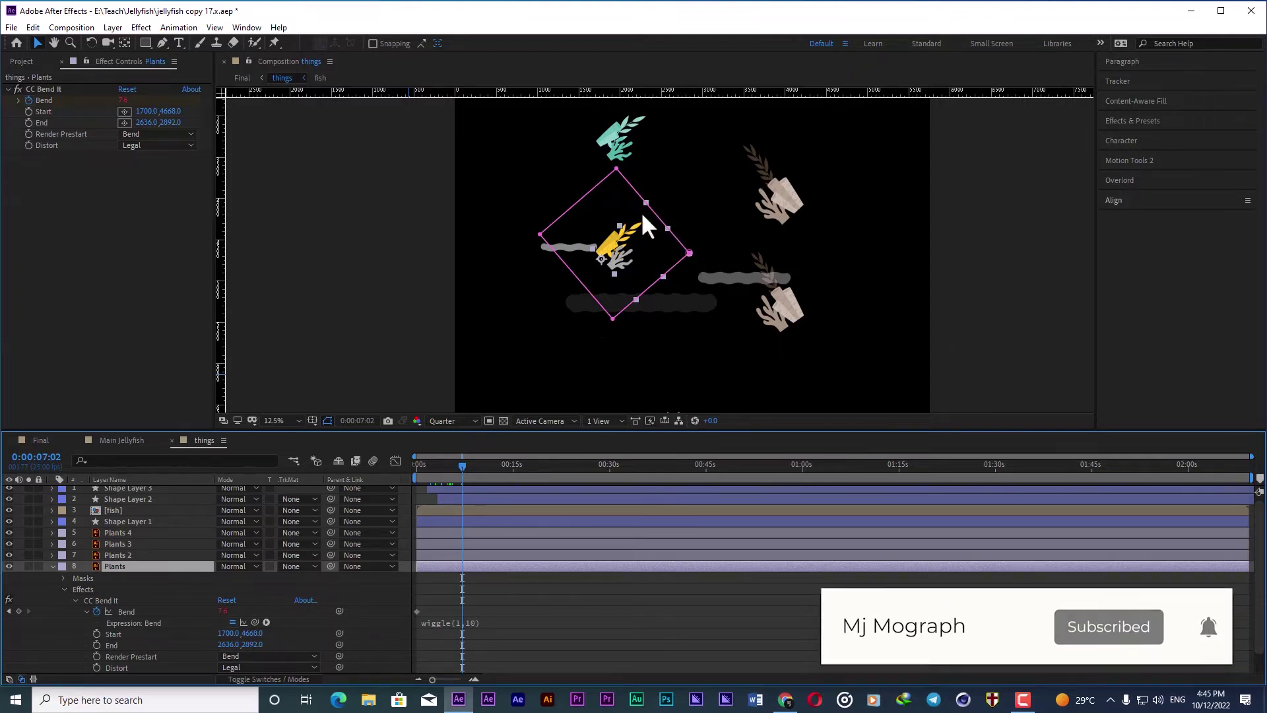
click(52, 567)
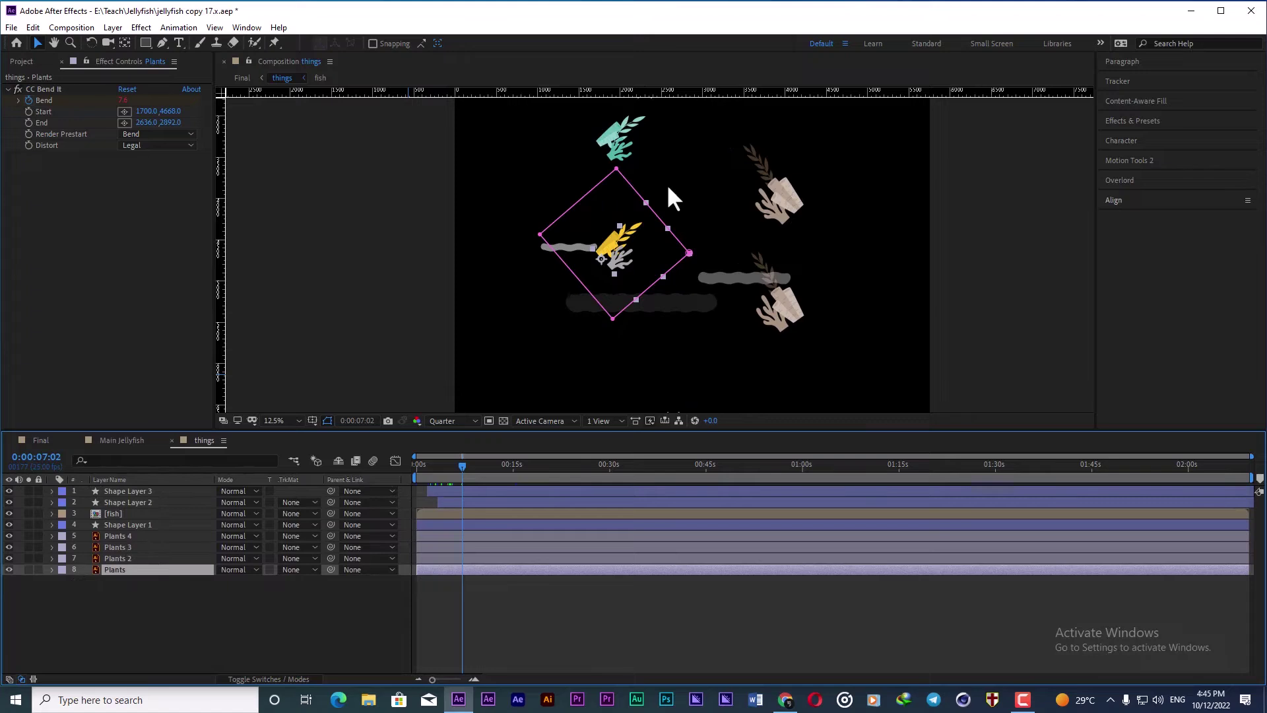
Step: Inspect the Plants 2, Shape Layer 1 and fish layers in turn, and scrub back to 0:00:03:05
click(116, 558)
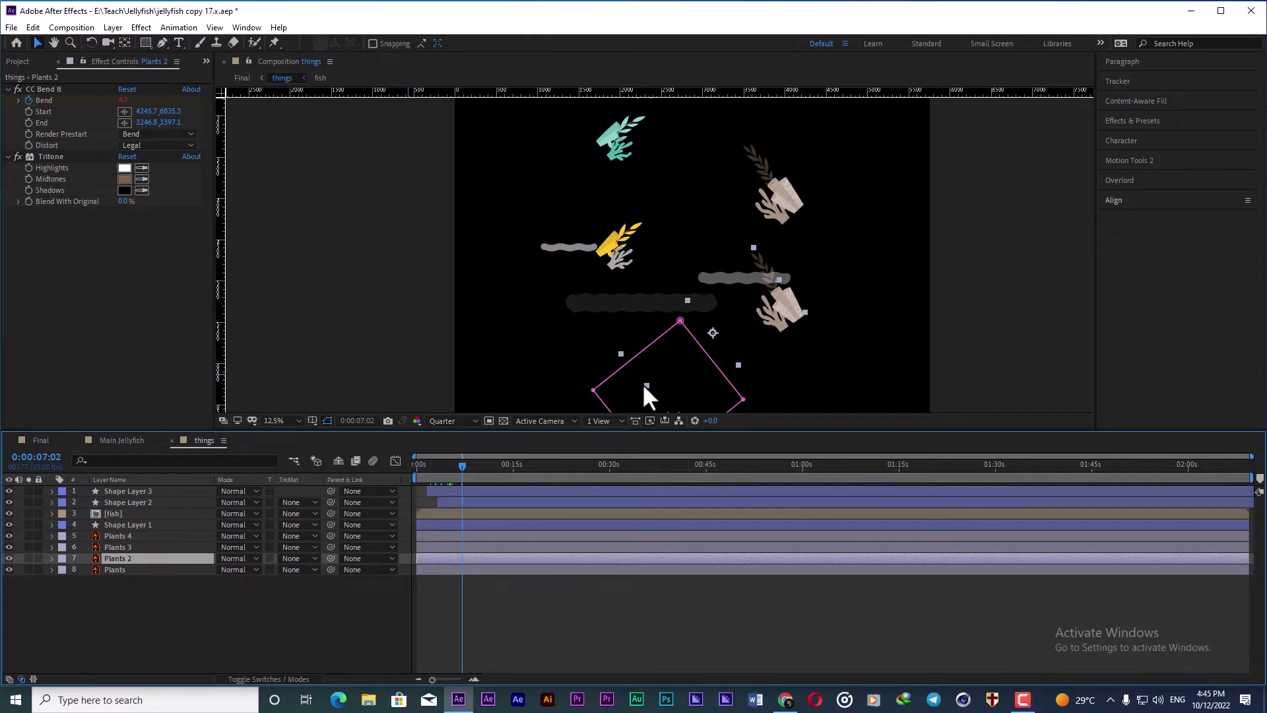
click(119, 528)
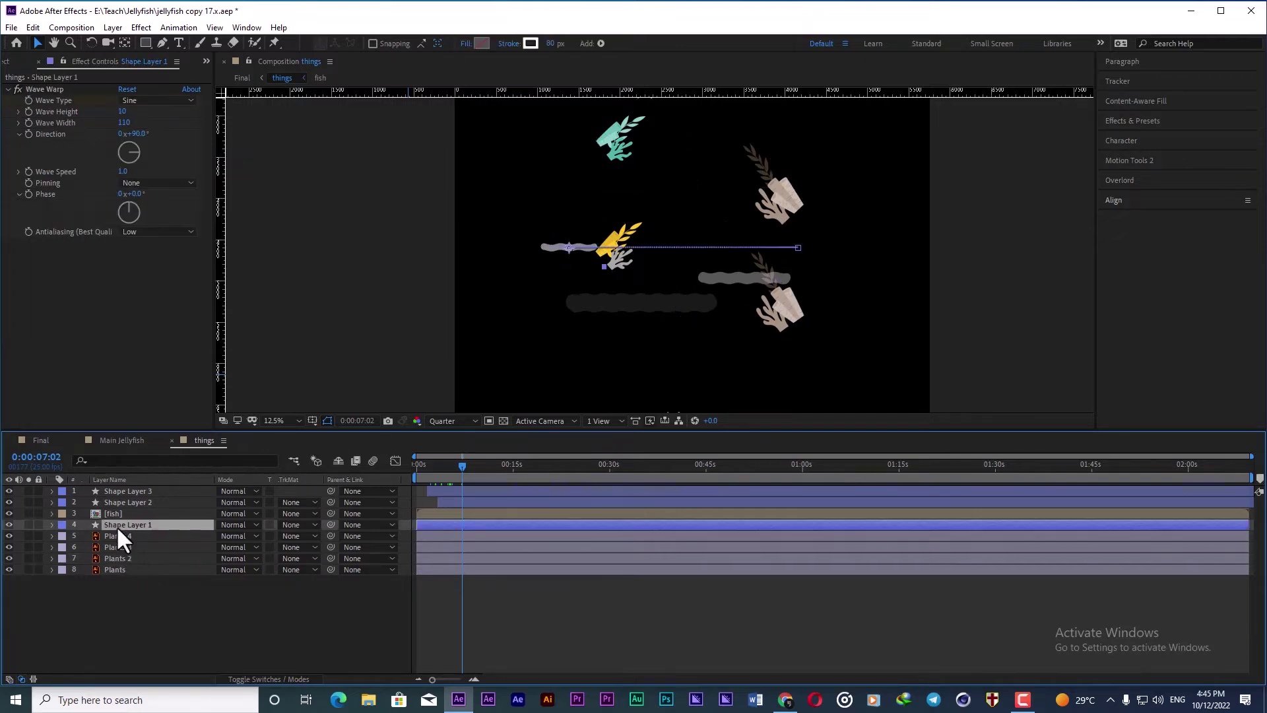
click(117, 510)
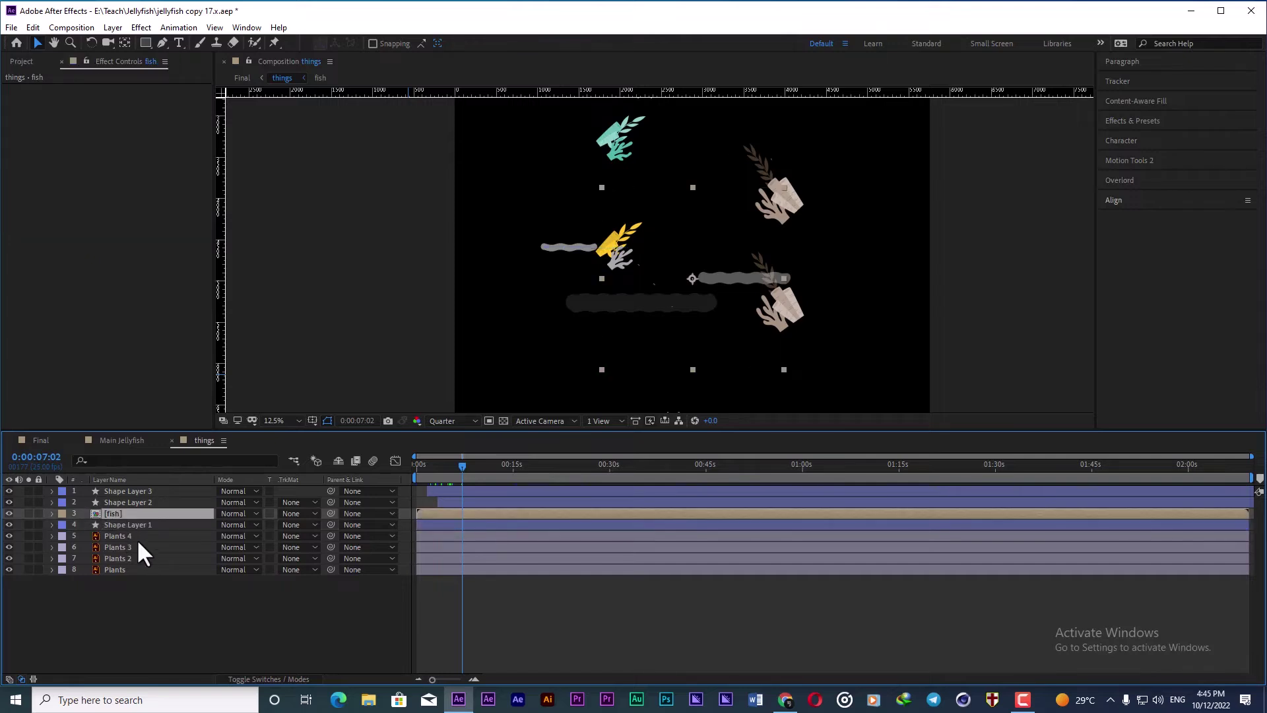
click(132, 613)
drag(461, 466, 437, 466)
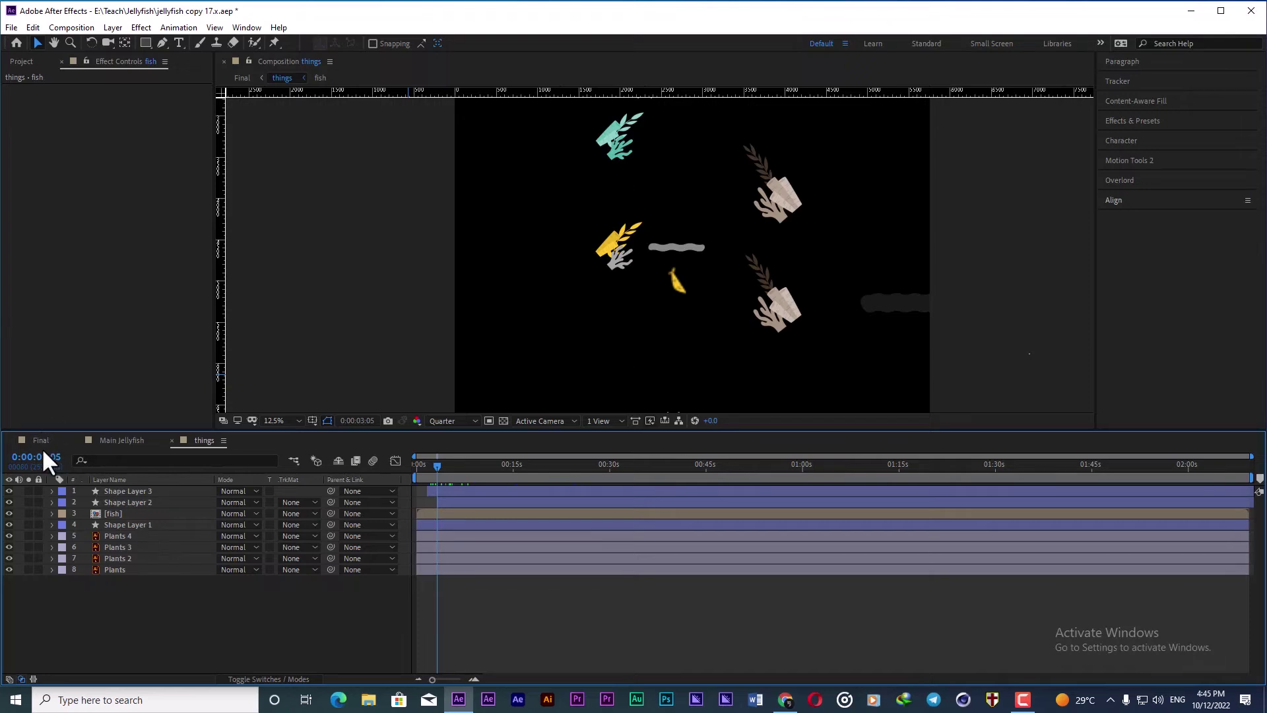
Step: Open the fish precomposition and examine the fish layer's Position path and the tail layer's Y Rotation keyframes
click(112, 515)
double_click(113, 513)
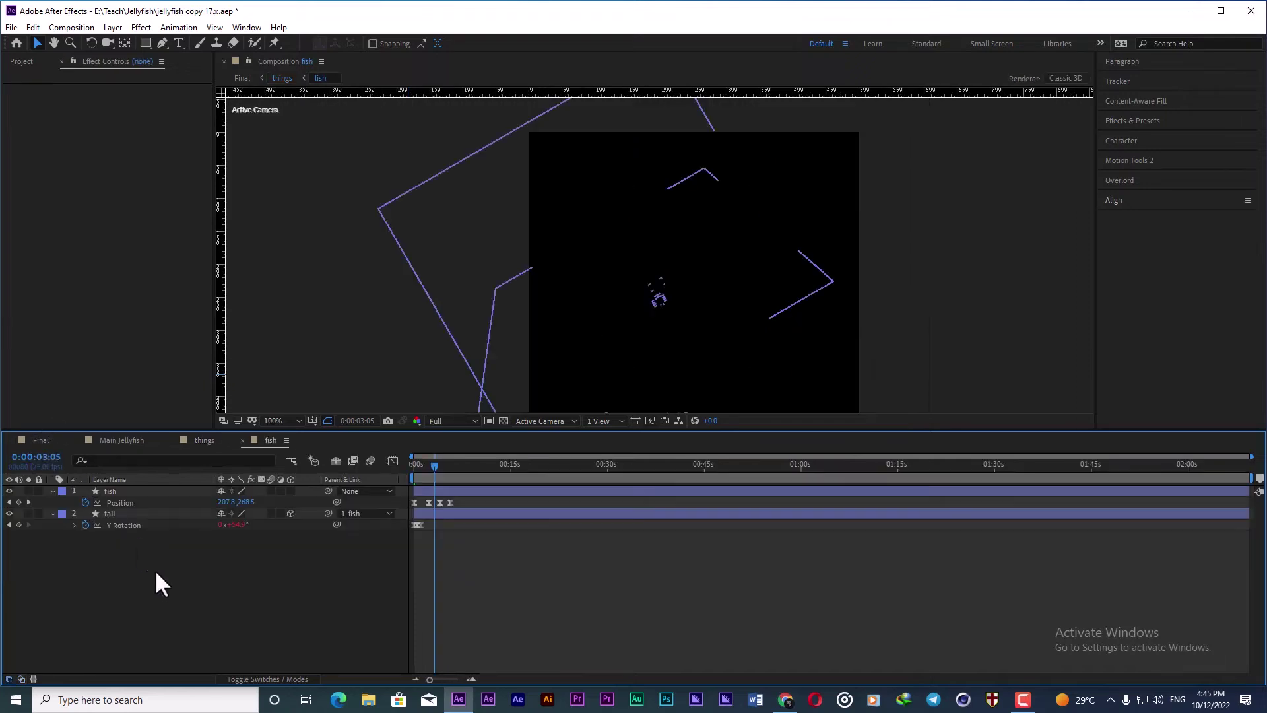
click(113, 491)
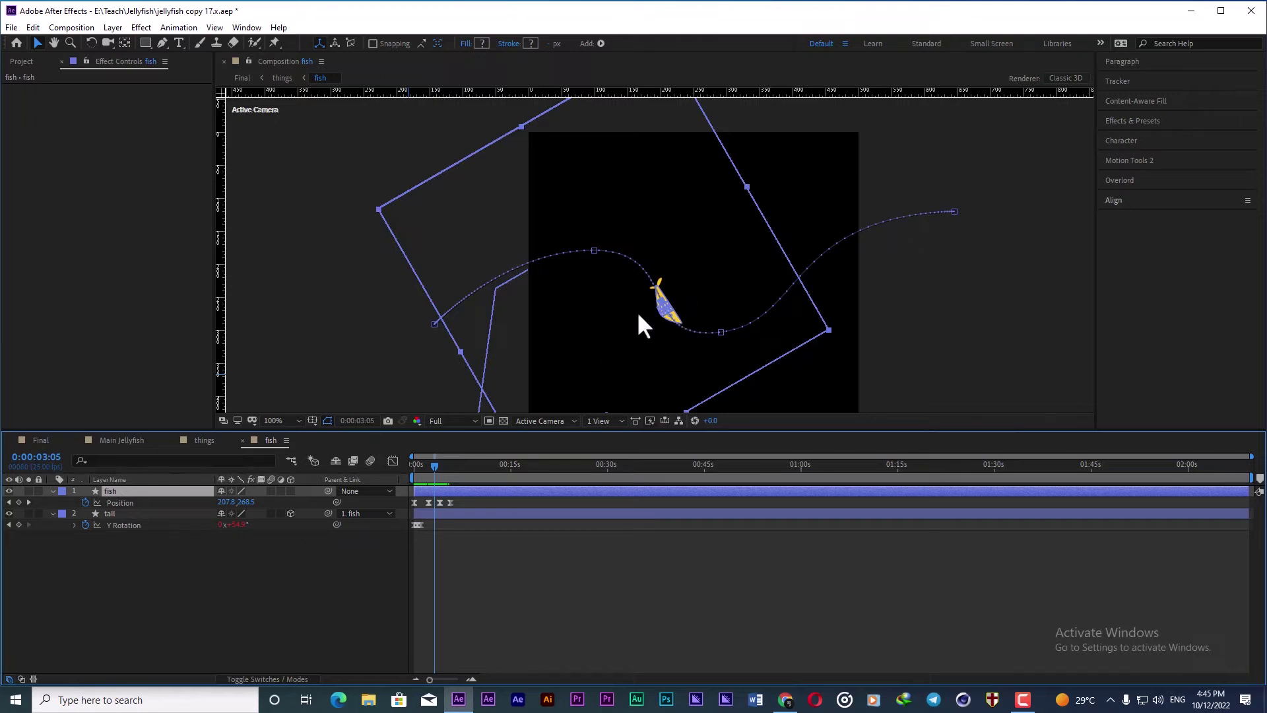
click(112, 514)
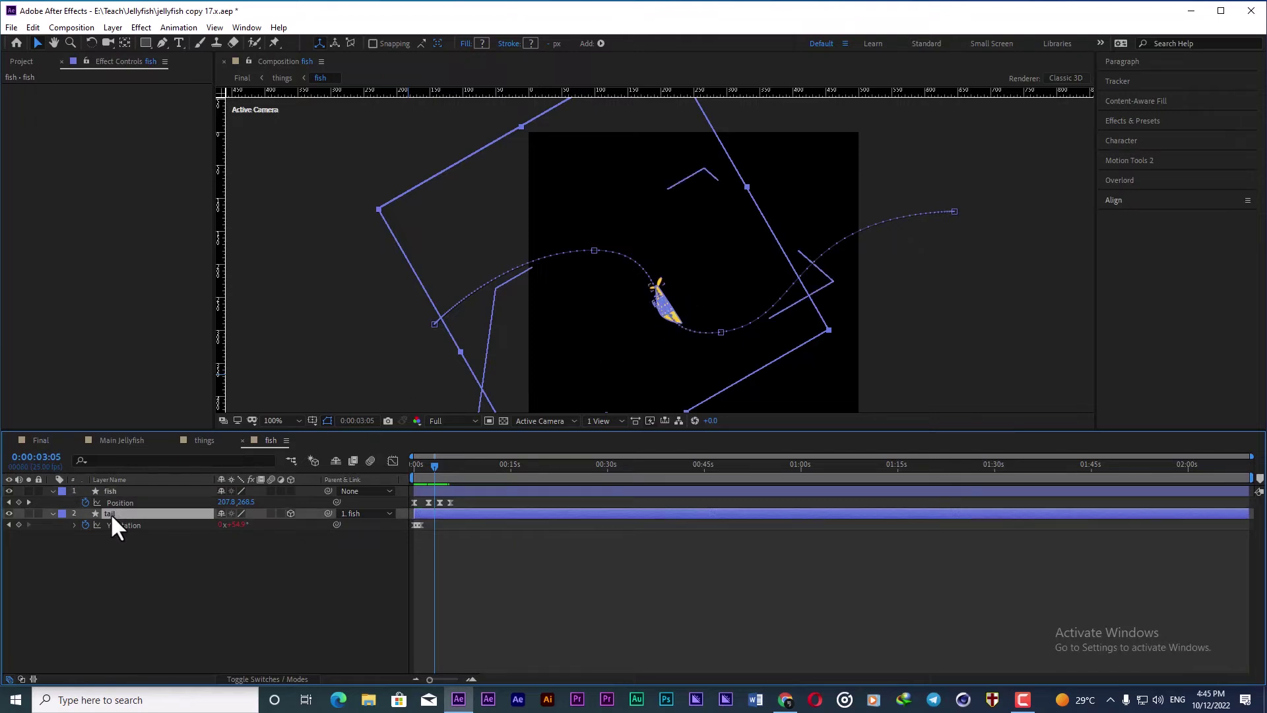
click(139, 547)
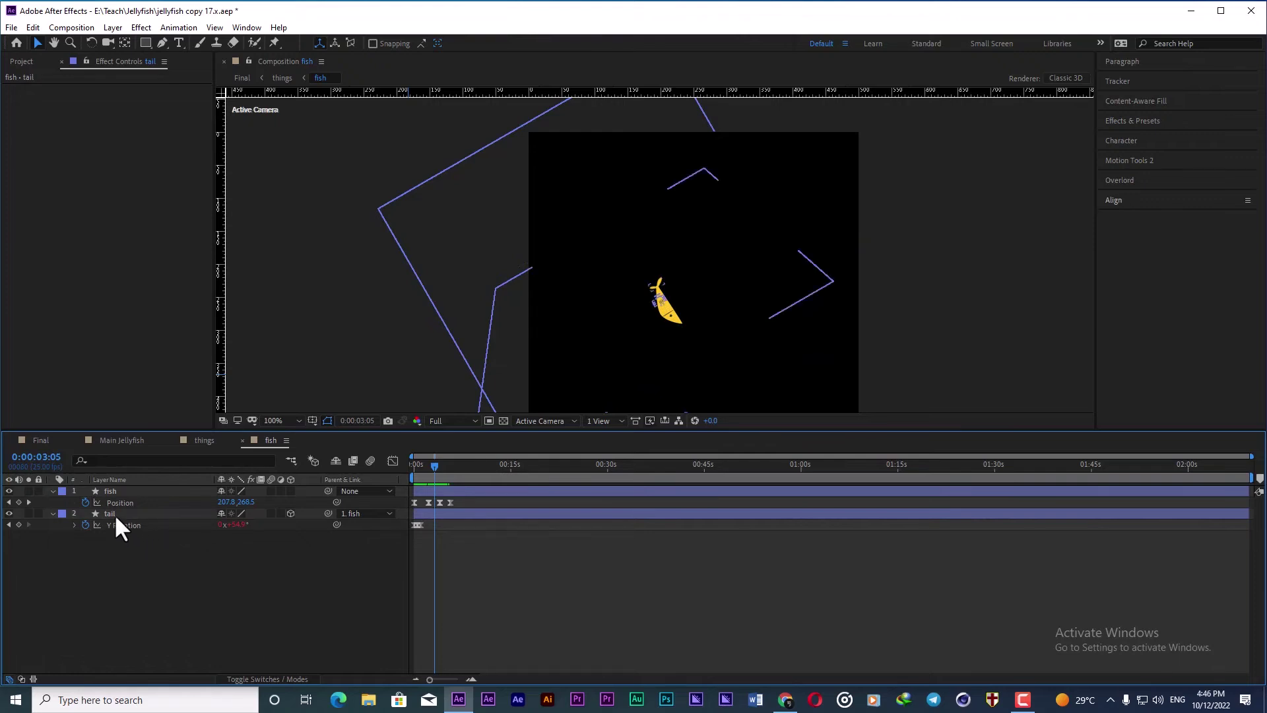
click(117, 490)
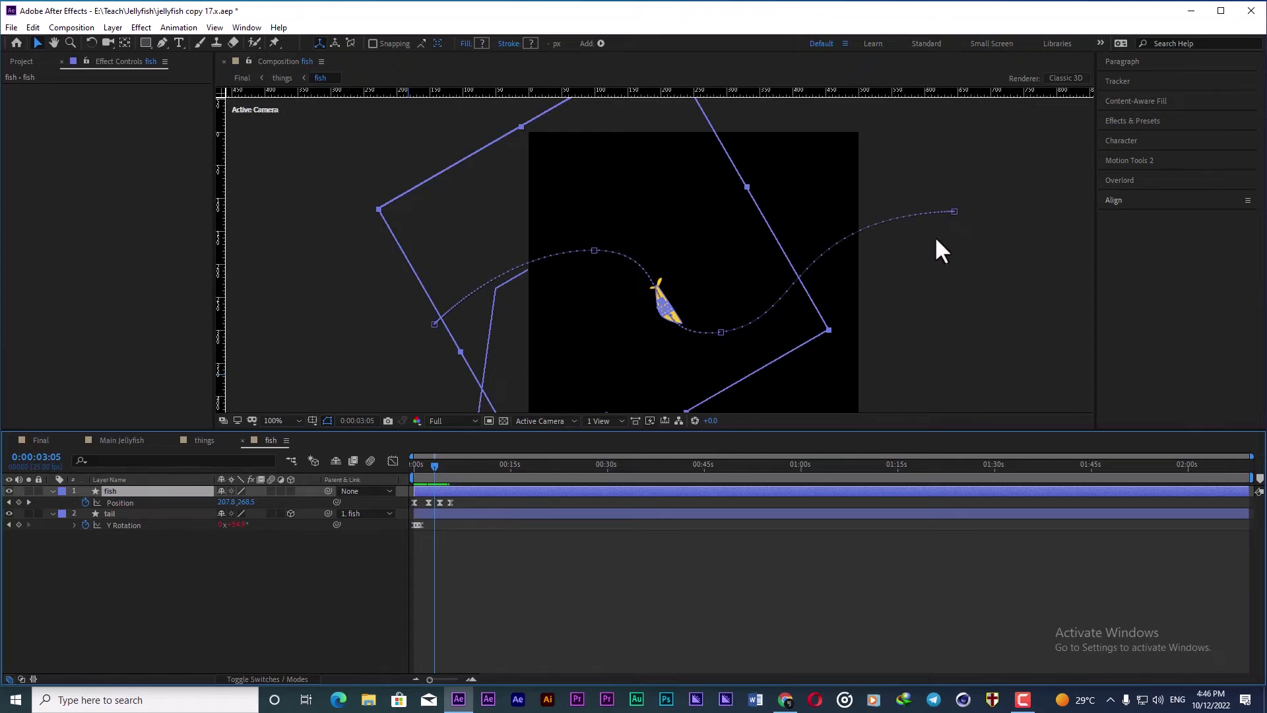
click(124, 512)
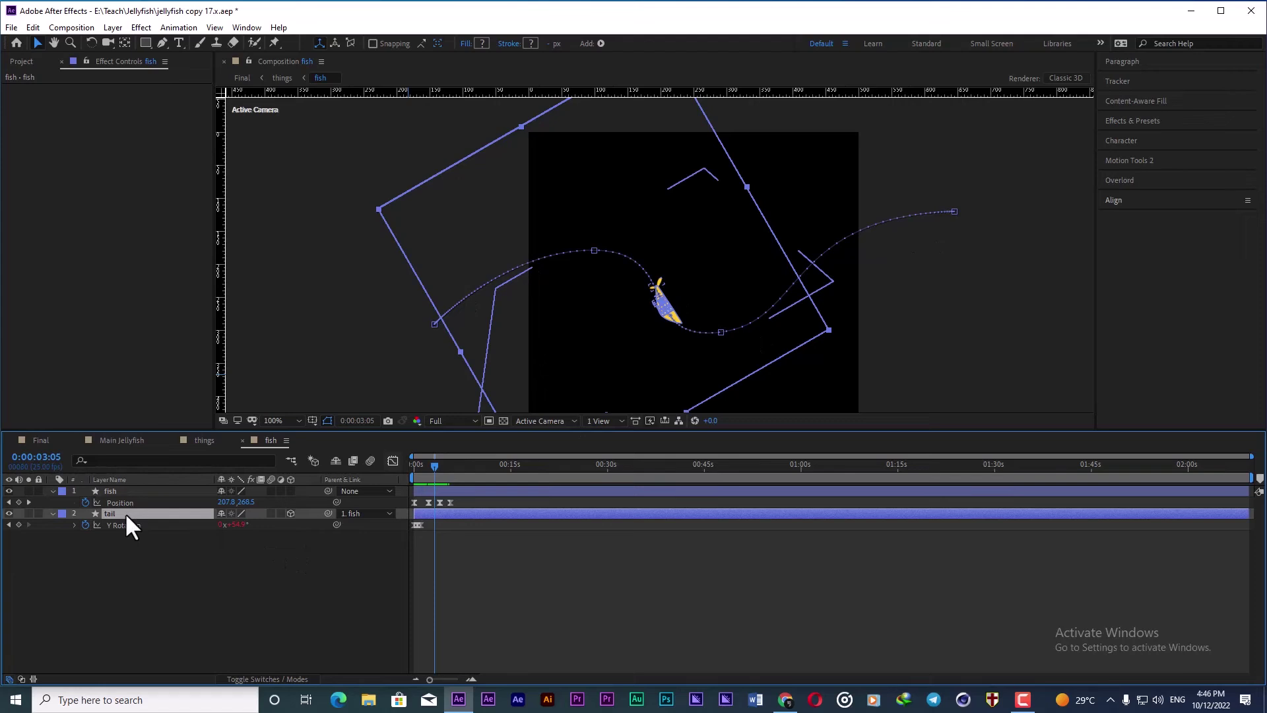
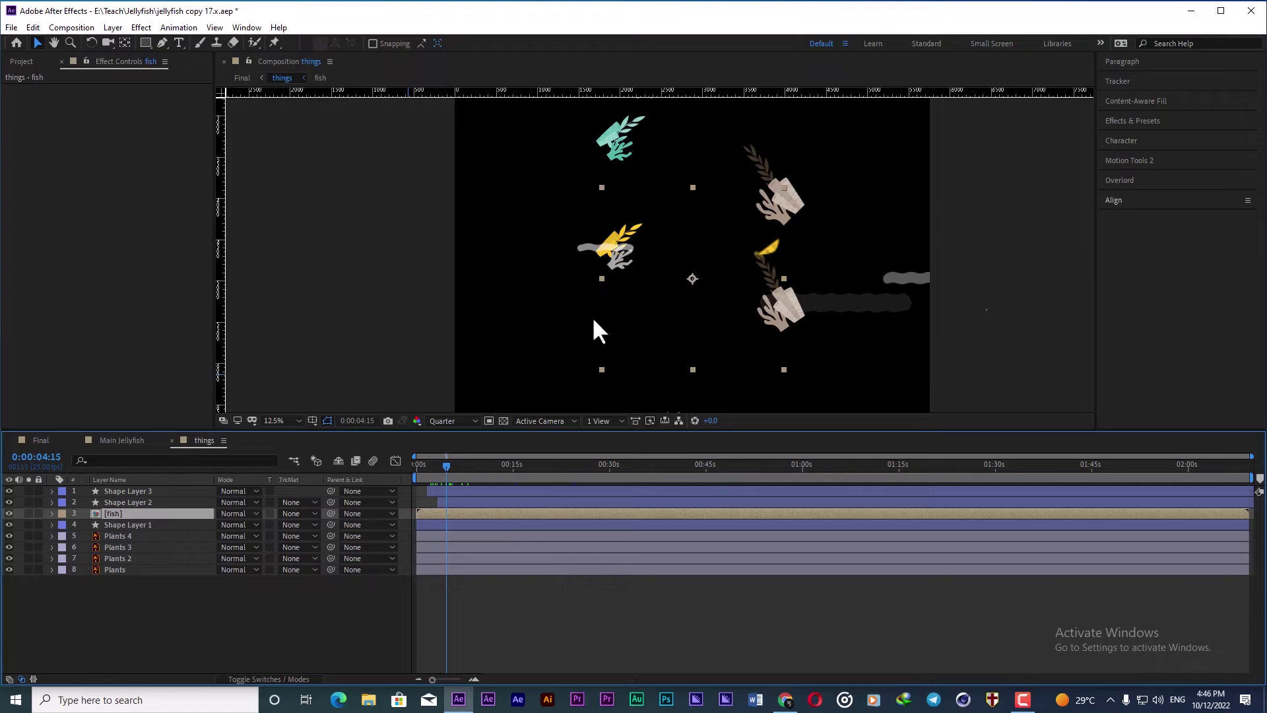
Step: Close the things composition, return to Final, and solo the null, fish 2, fish and tail layers 9–12 and 3–6
click(172, 440)
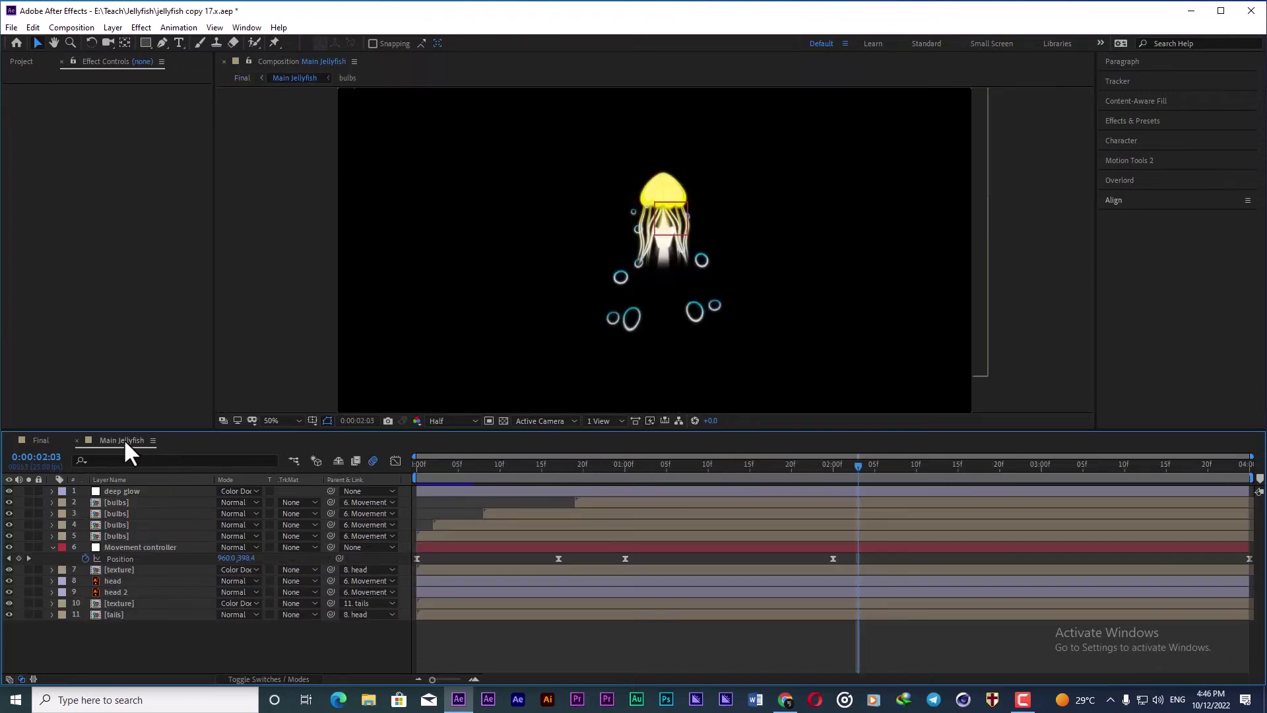
click(41, 440)
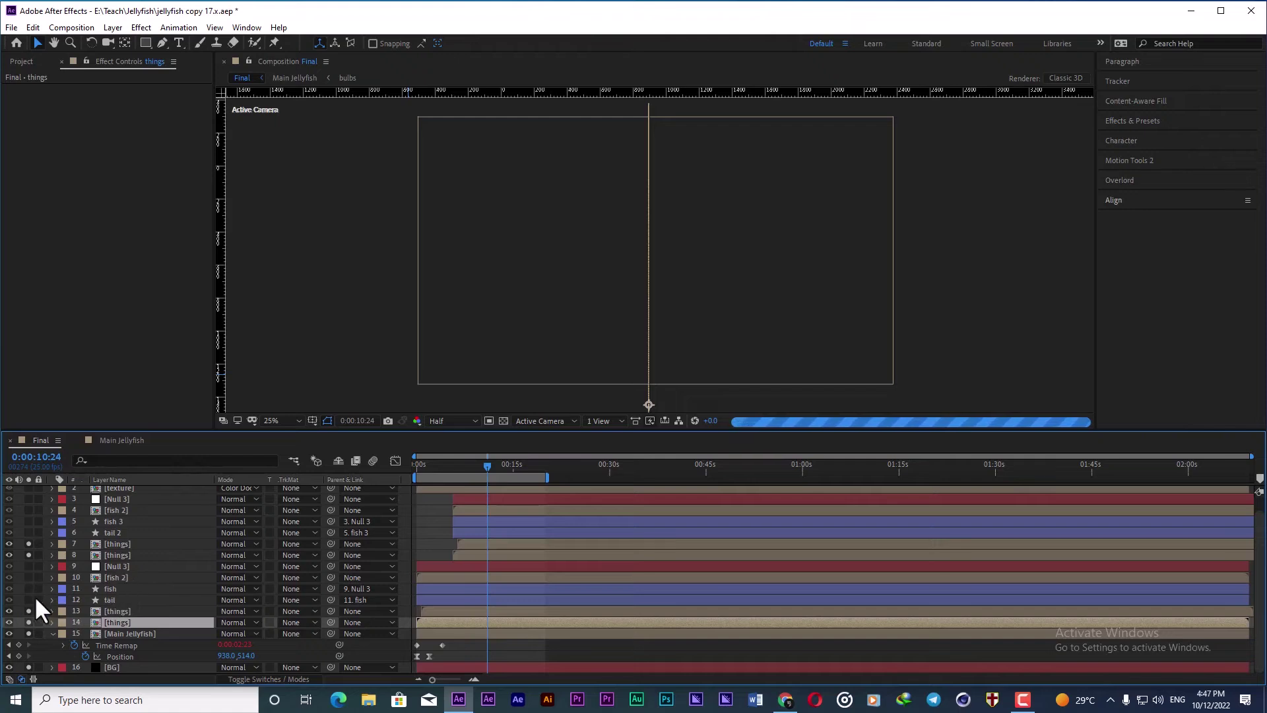
drag(28, 600, 28, 567)
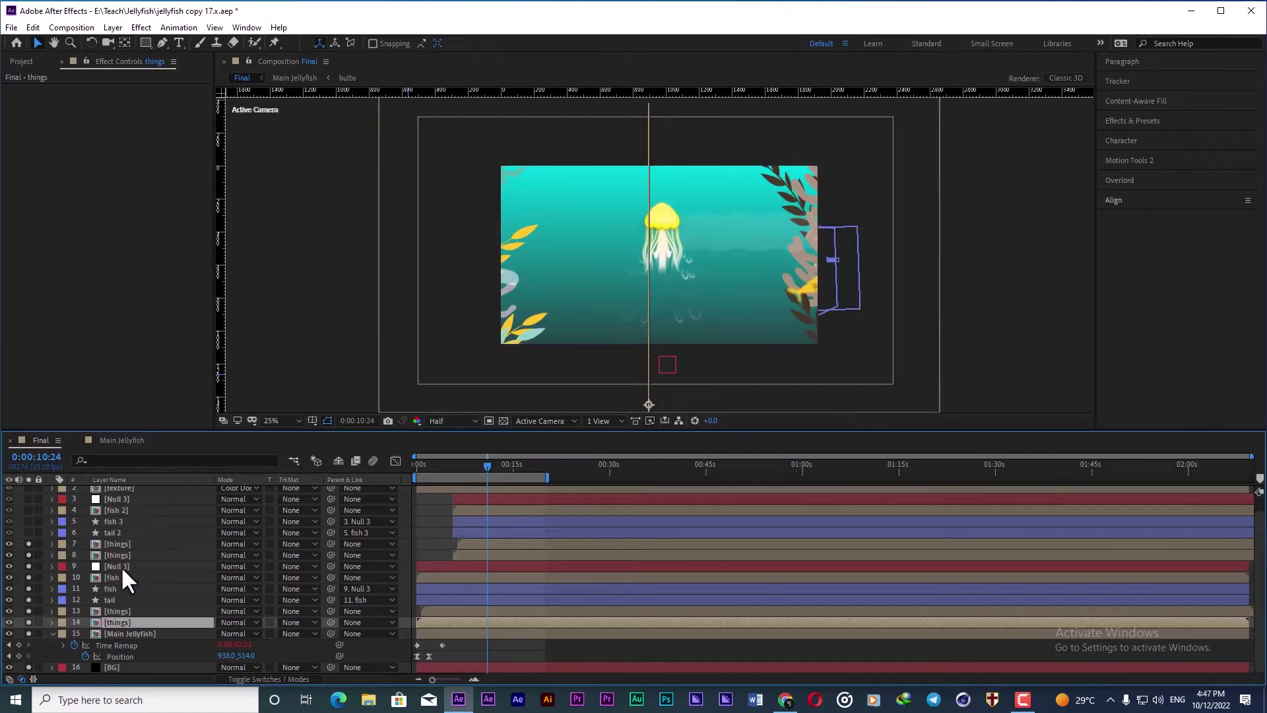
scroll(119, 561, up, 1)
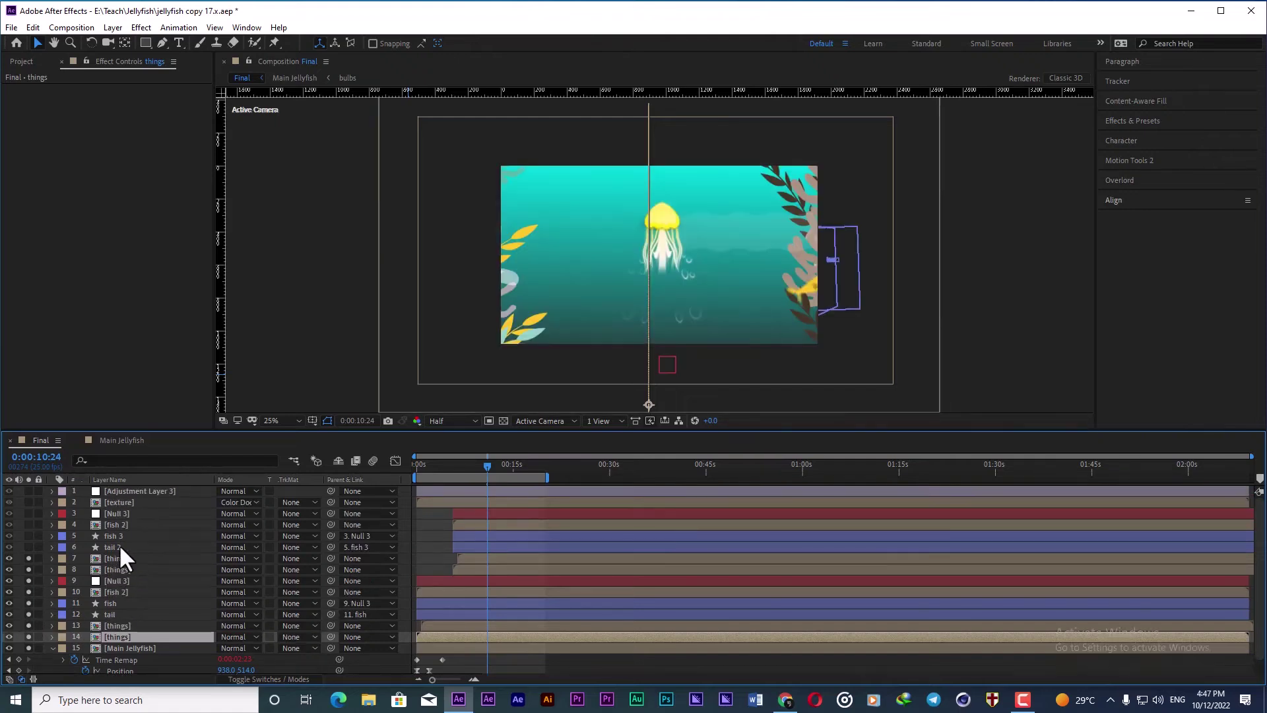
drag(26, 544, 28, 514)
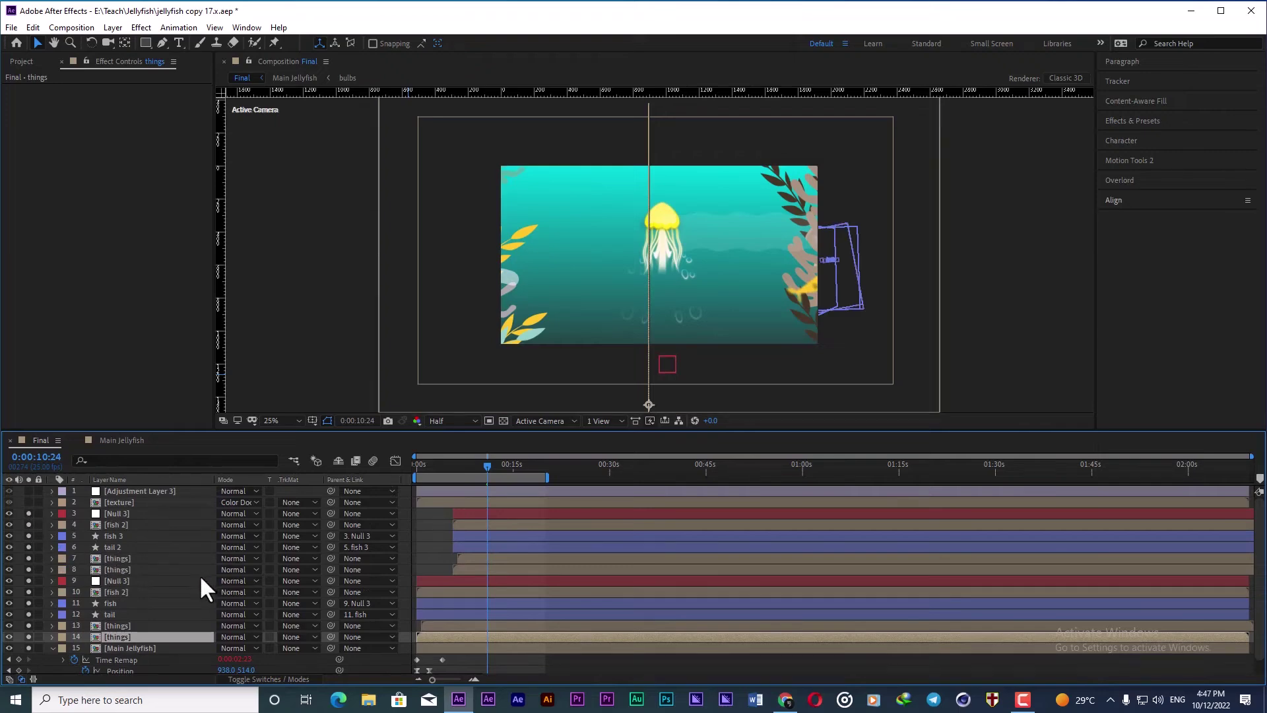
Step: Scrub the Final composition to 0:00:07:20 to preview the fish, plants and jellyfish together
scroll(200, 575, down, 1)
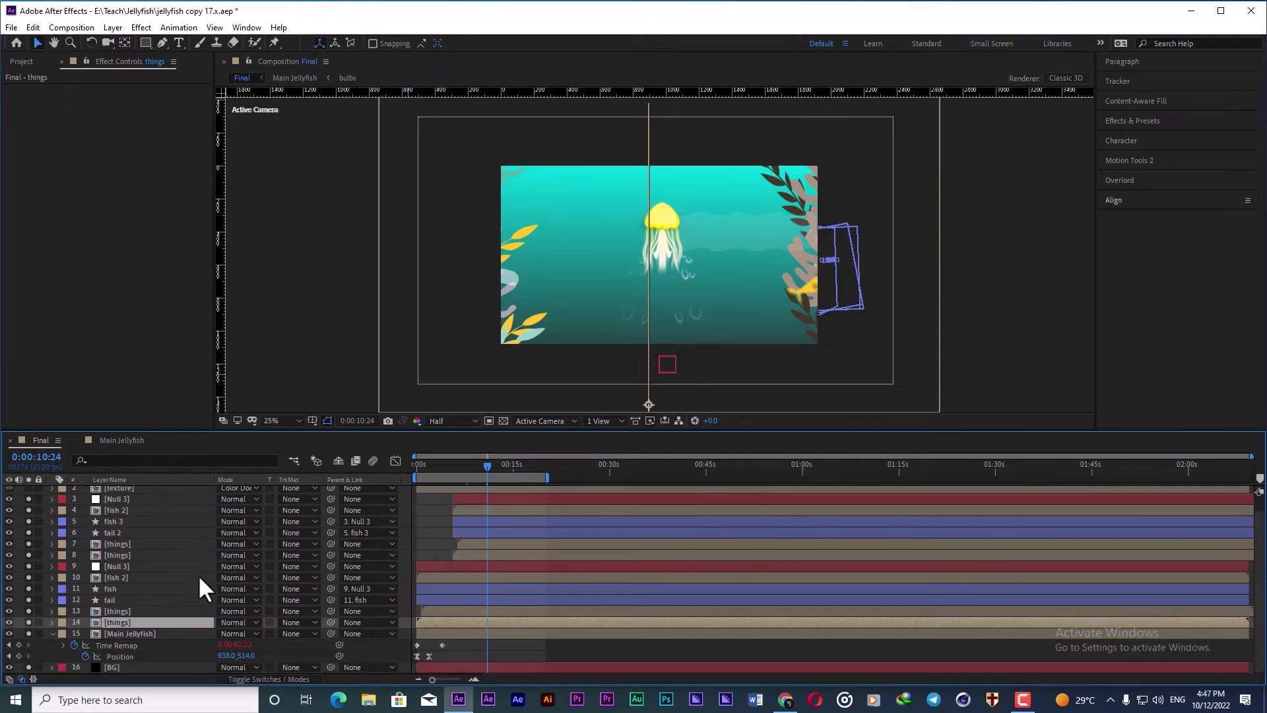
scroll(197, 575, up, 1)
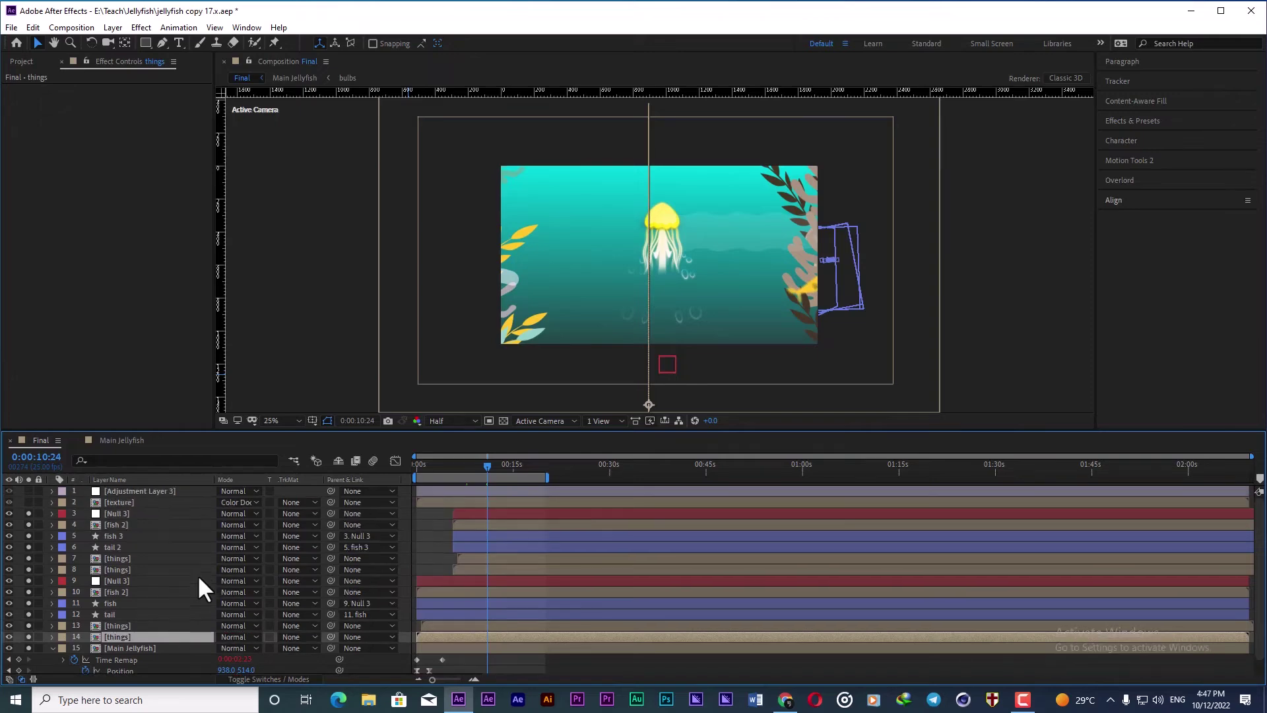
click(458, 465)
drag(459, 465, 467, 466)
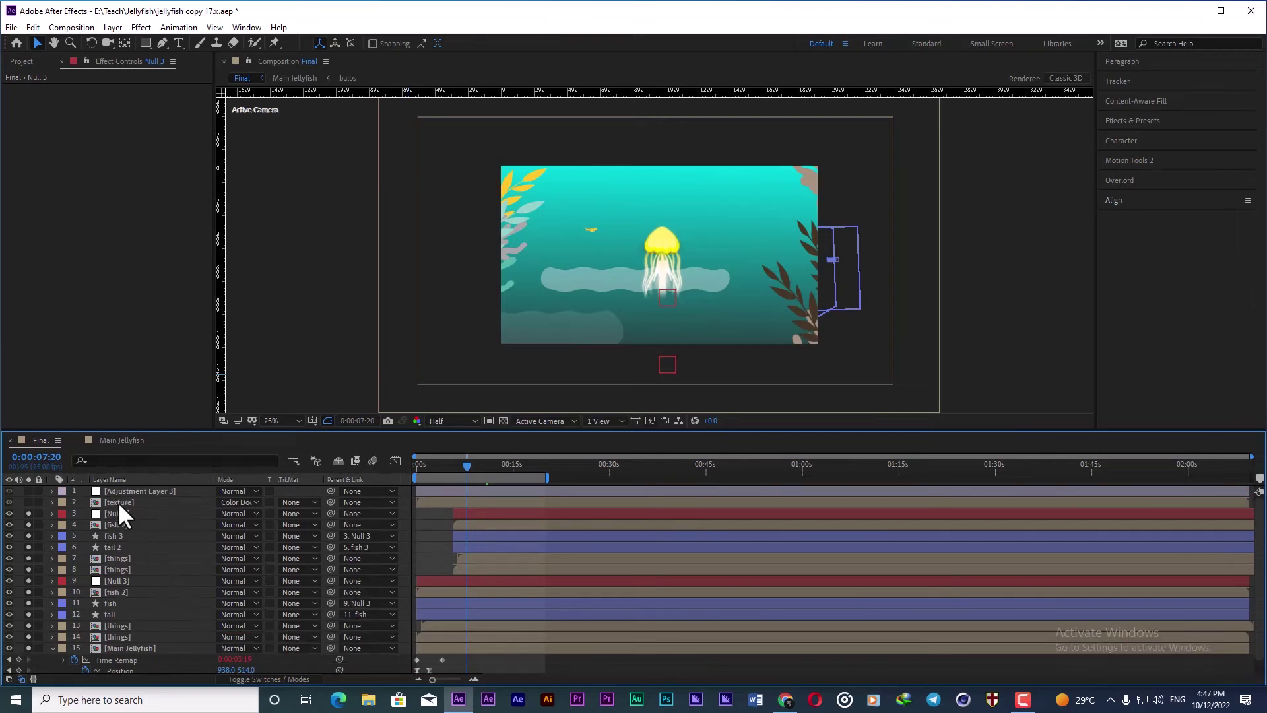
Step: Solo the texture layer in the Final composition and check its Color Dodge blending mode
click(118, 502)
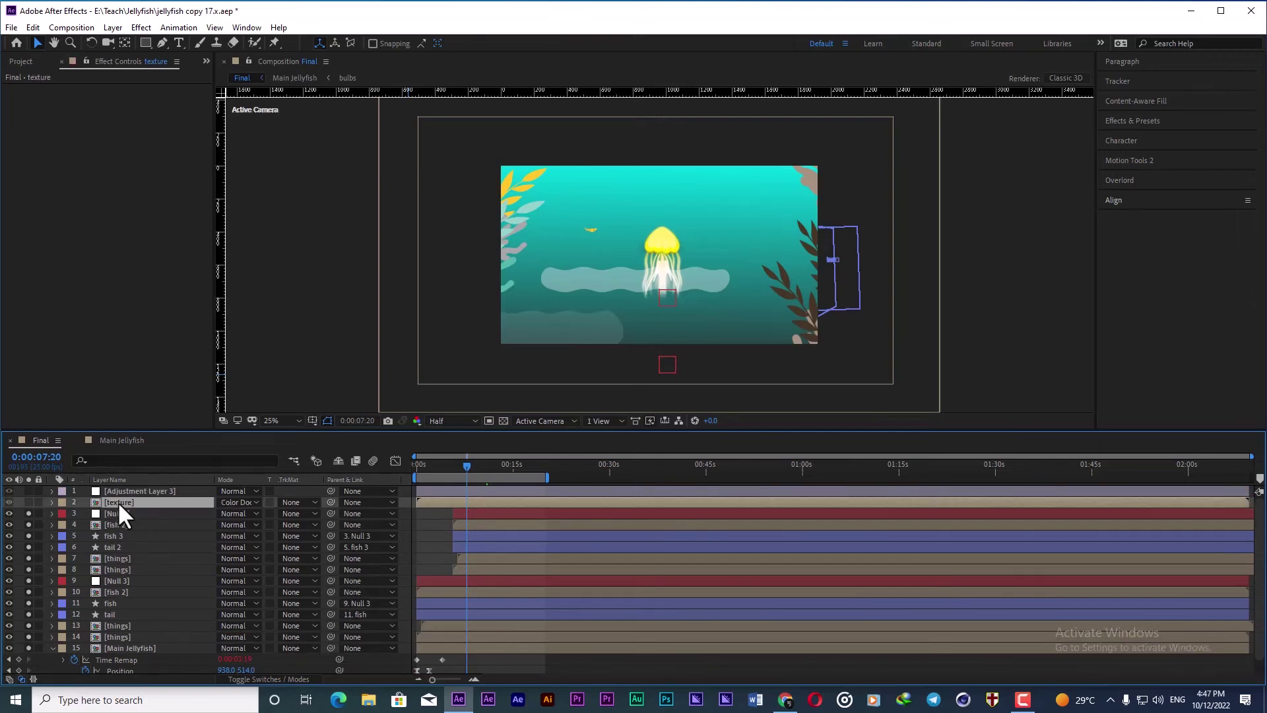
click(28, 502)
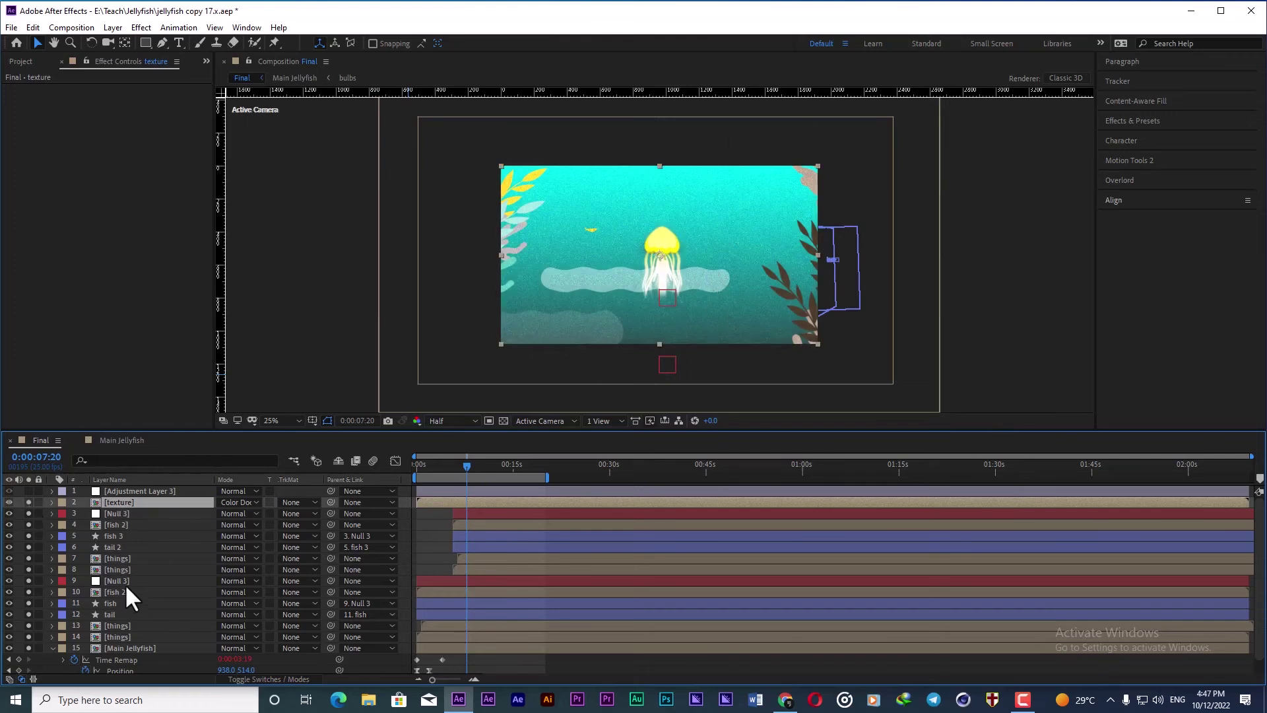
click(233, 503)
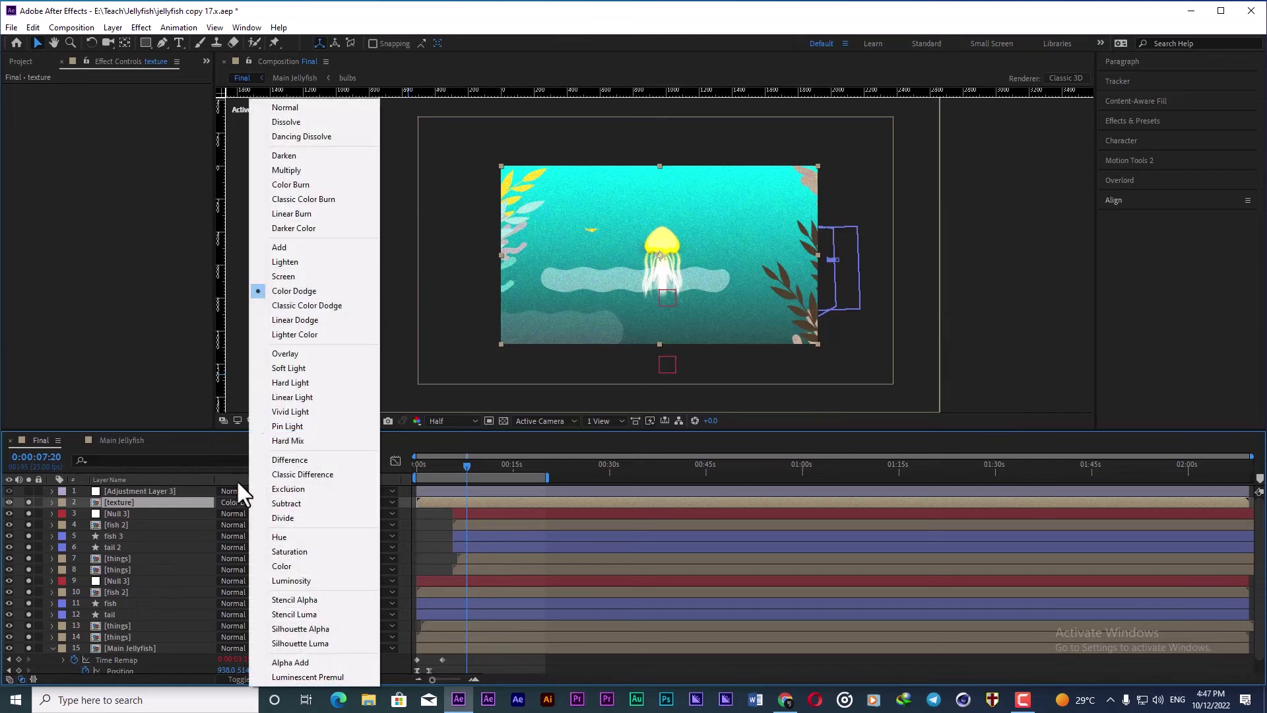
click(118, 514)
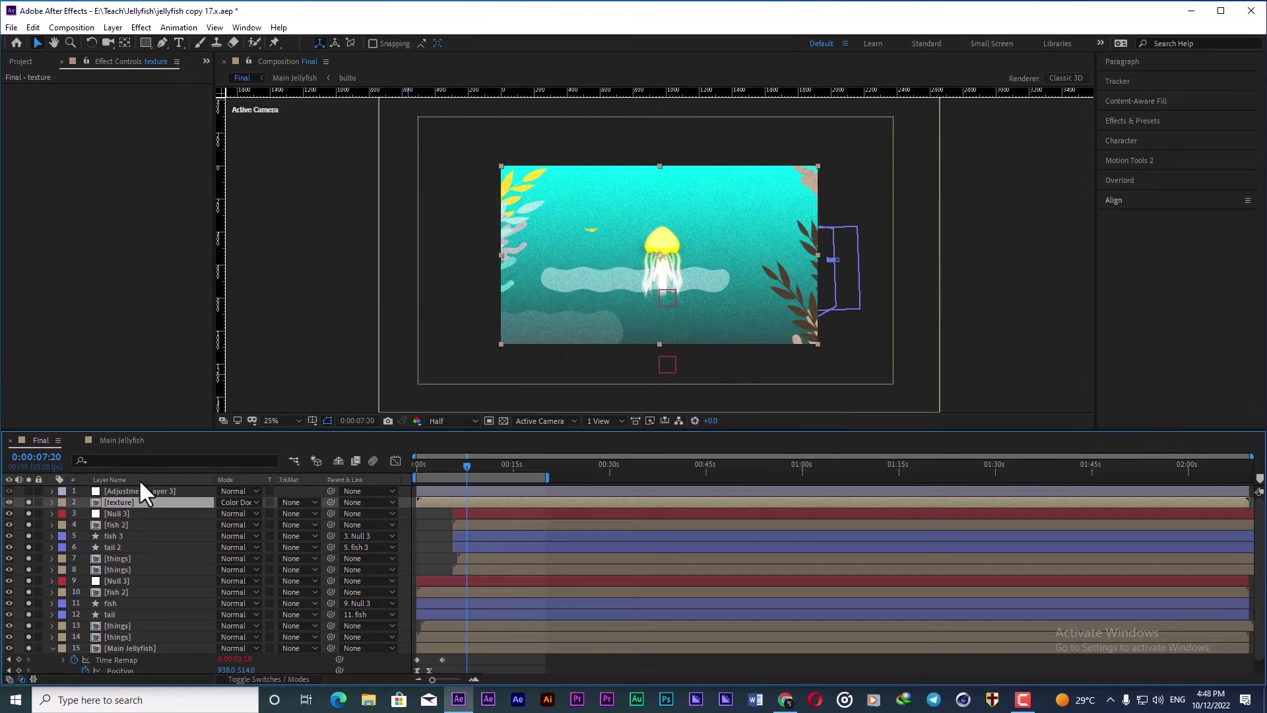
Step: Open the texture precomposition to examine the Noise and Turbulent Displace effects on its black solid, and return to Final
double_click(120, 502)
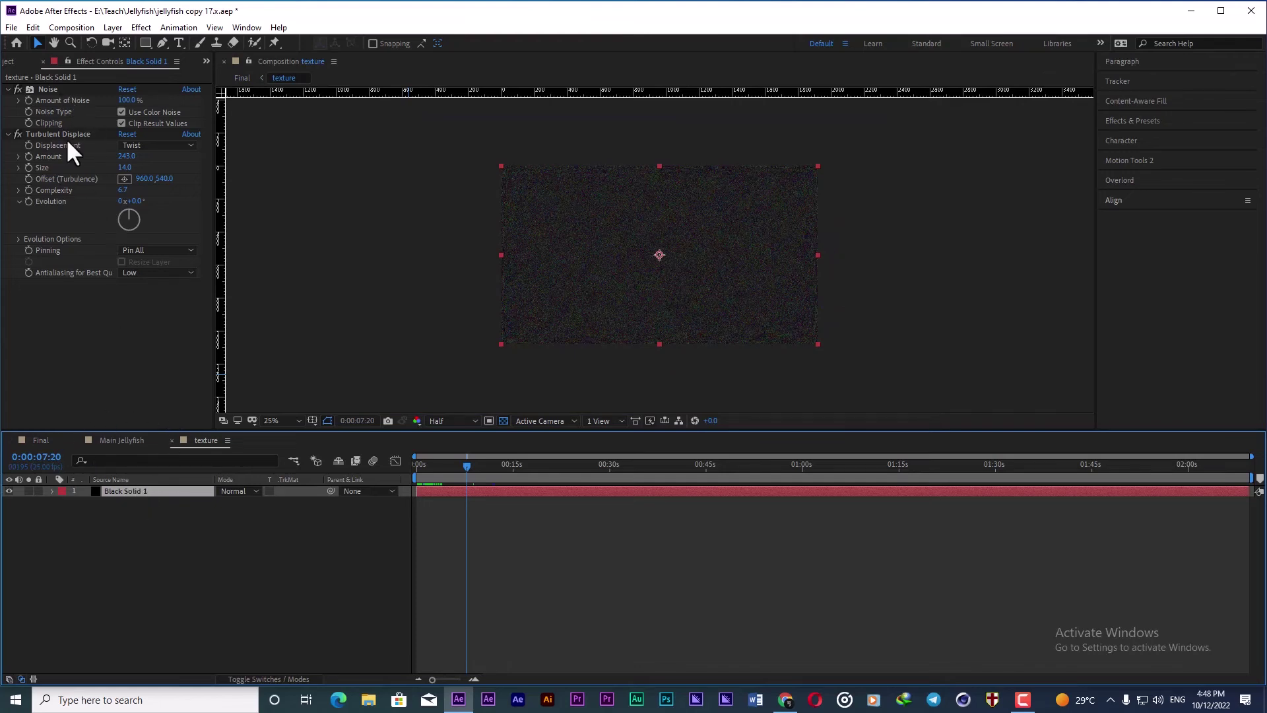
click(119, 441)
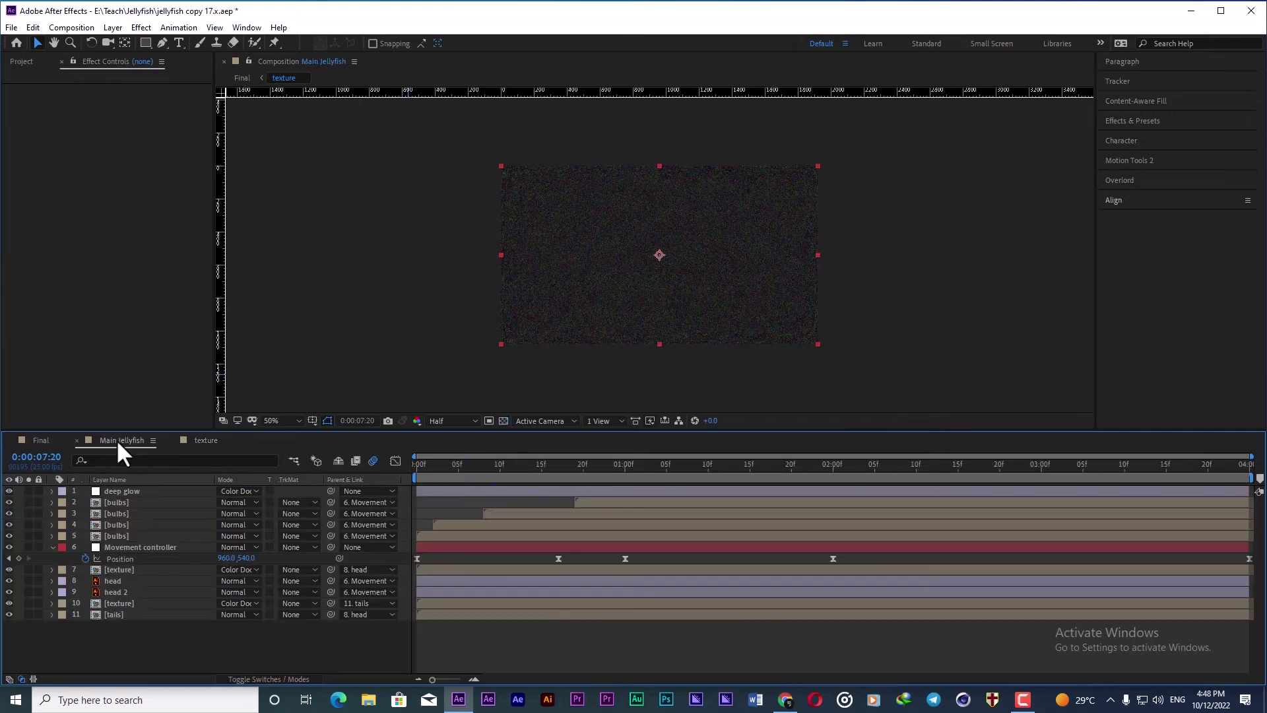
click(38, 441)
click(120, 502)
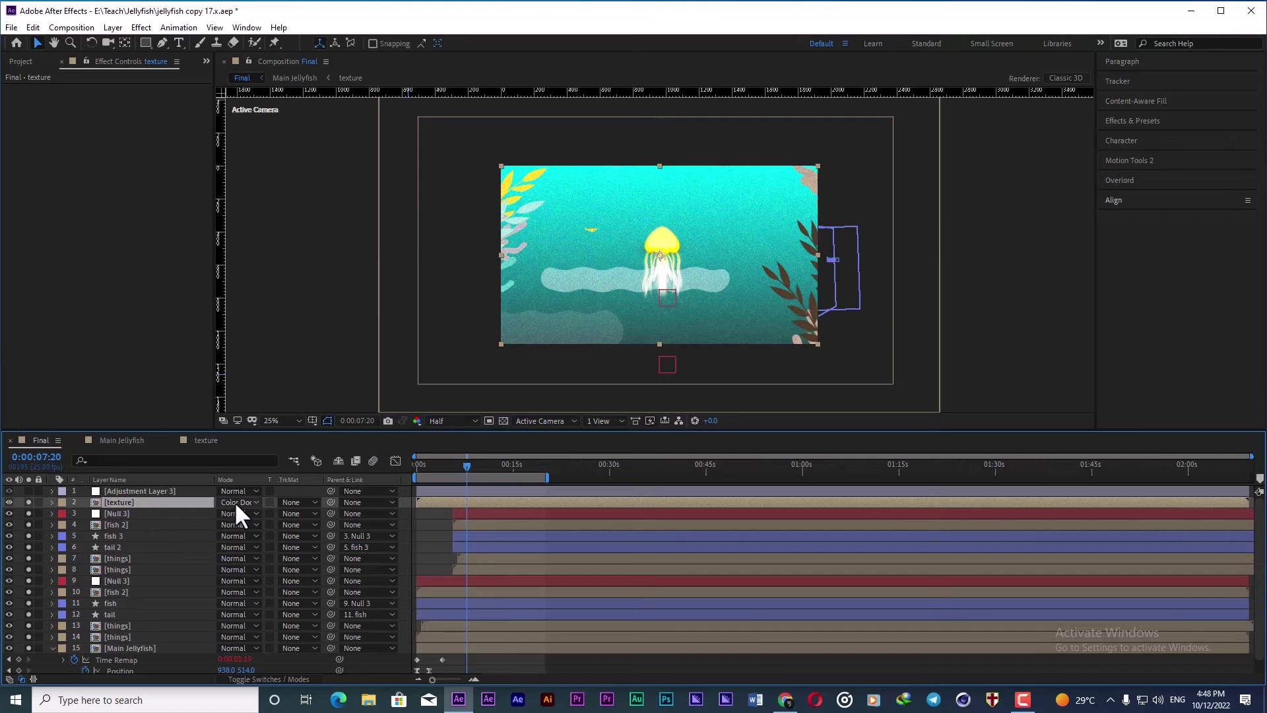
Step: Solo Adjustment Layer 3 to review its Deep Glow settings, and look up "glow" among the available effects
click(163, 491)
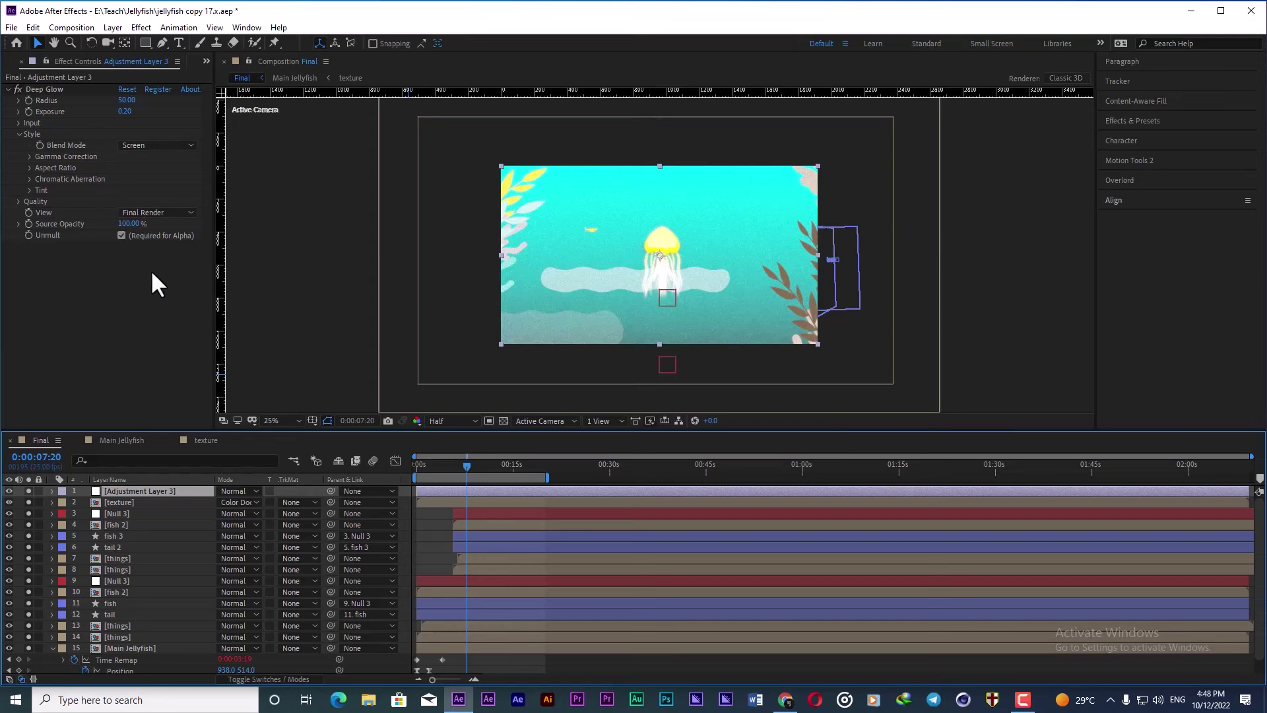
click(1139, 121)
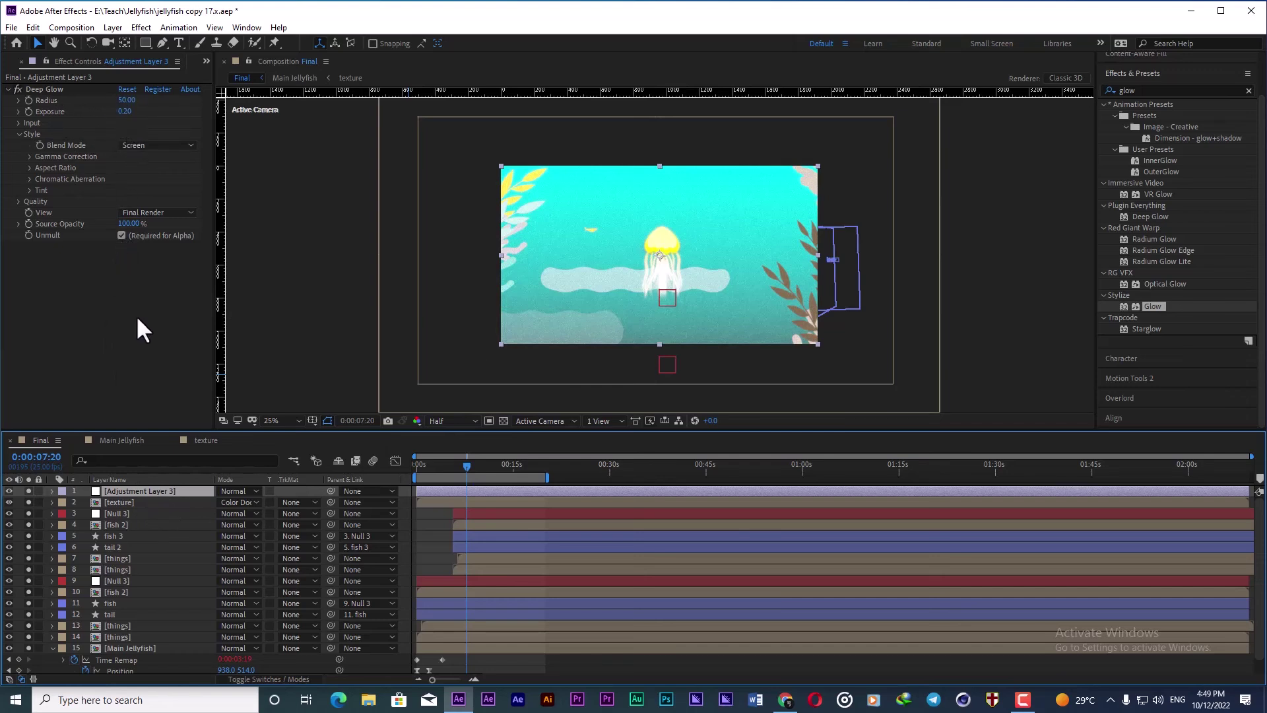
click(407, 518)
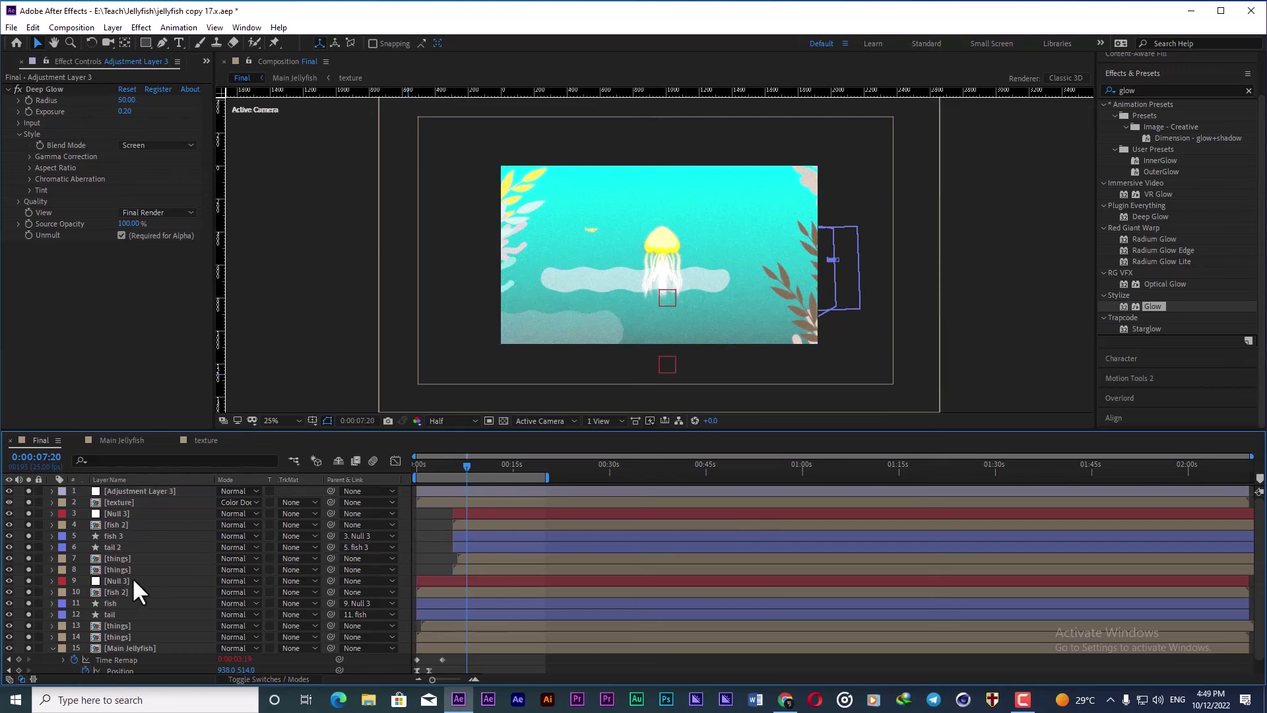
Step: Collapse the Main Jellyfish layer's keyframed properties and scrub the Final composition to 0:00:08:10
scroll(132, 577, down, 1)
key(u)
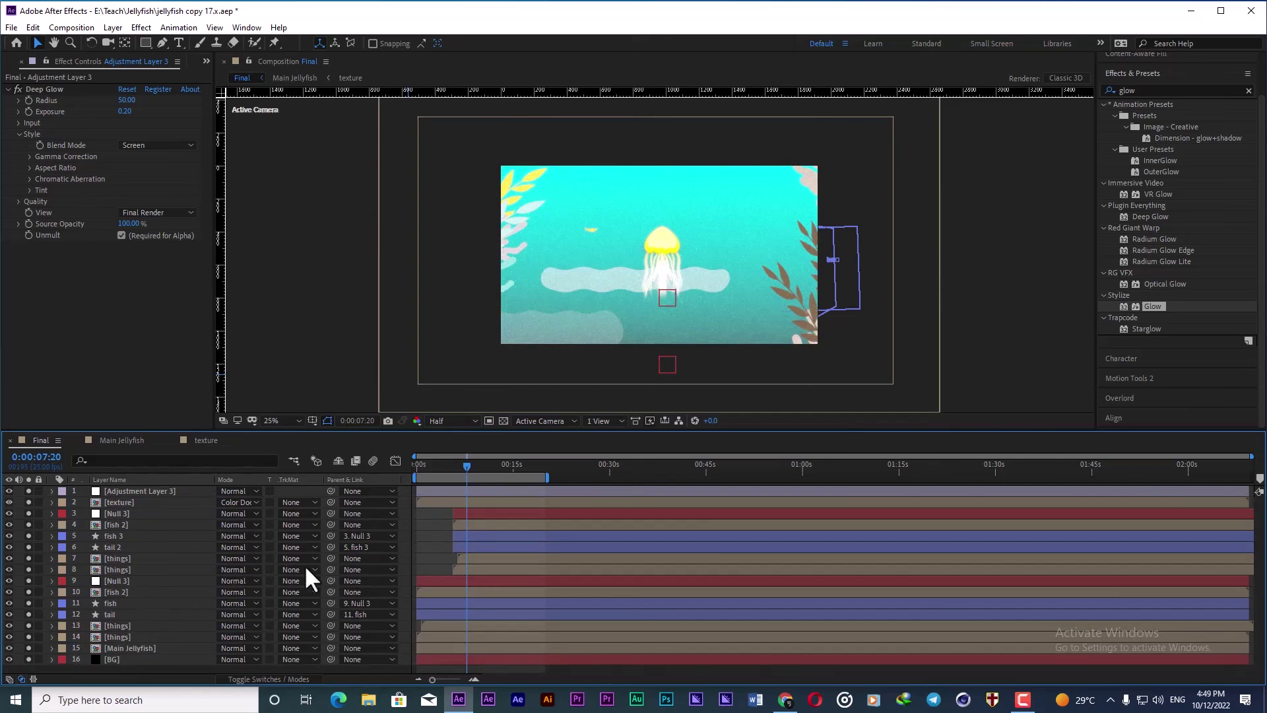
drag(468, 465, 471, 464)
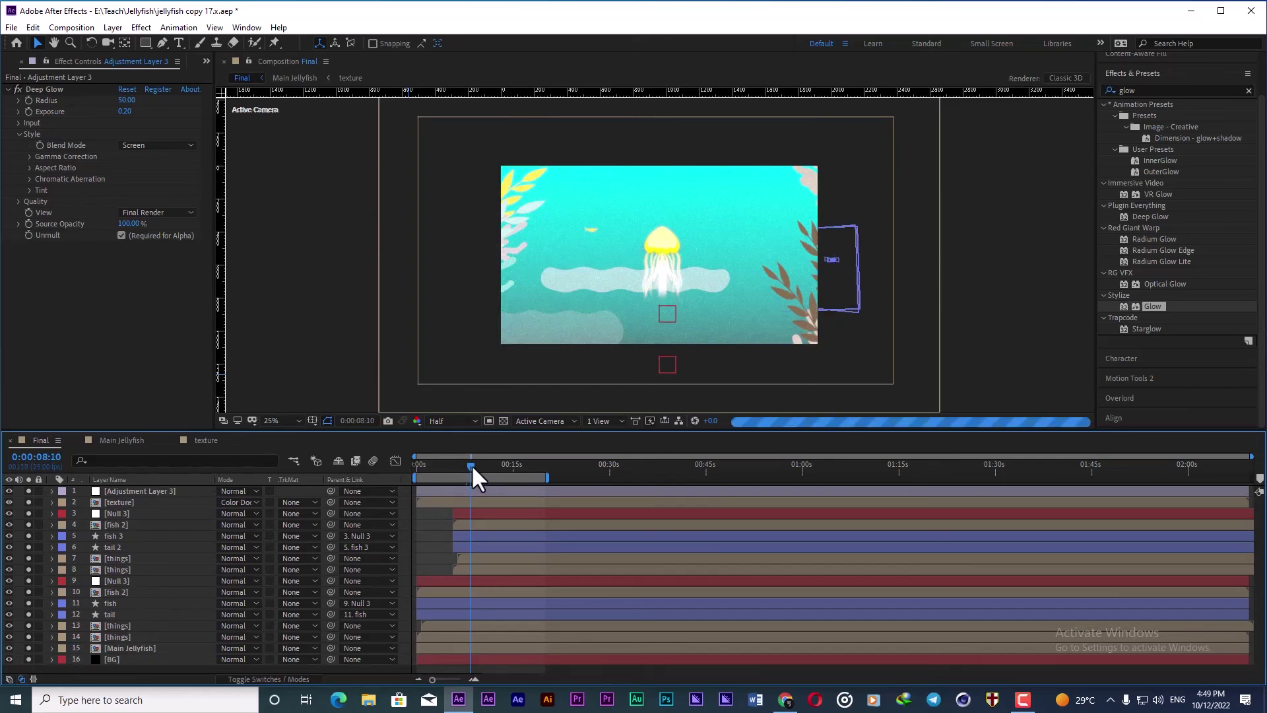